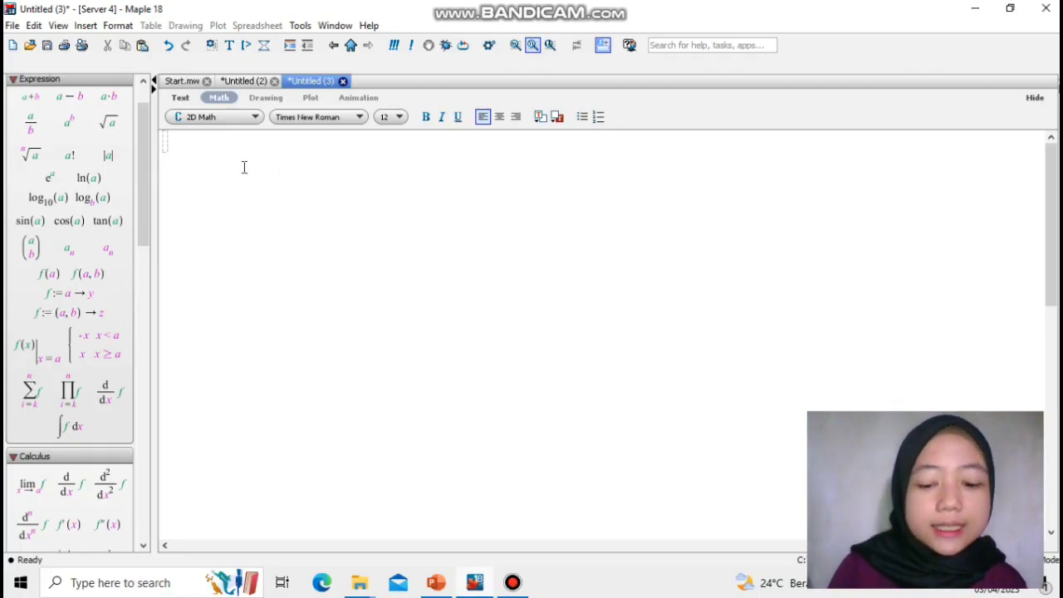
# - Begin a plot command in the blank document with the function list [sin(x), cos(x)]
pyautogui.write('plot')
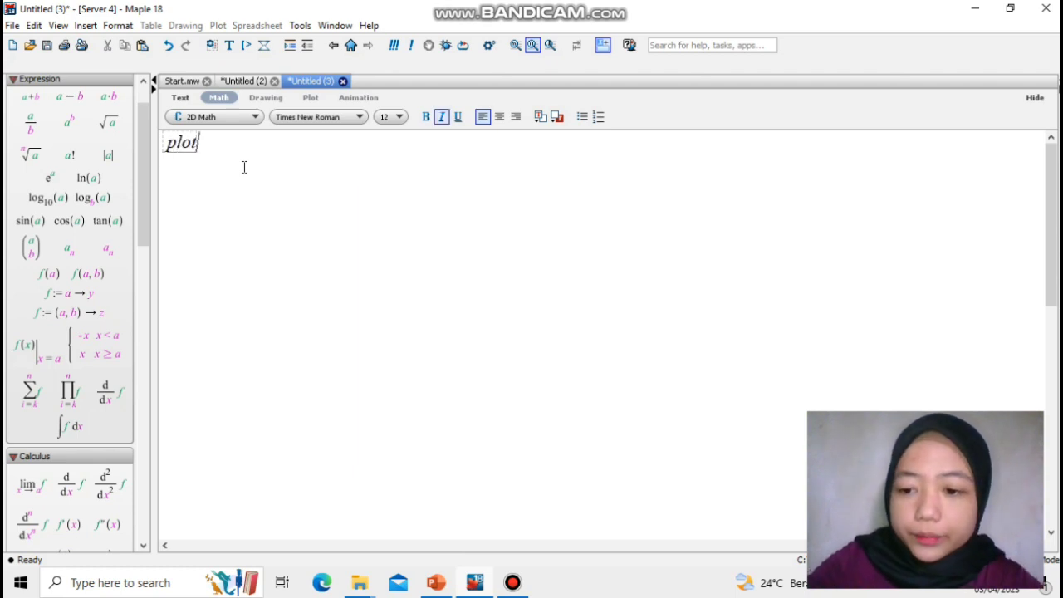
pyautogui.write('( ')
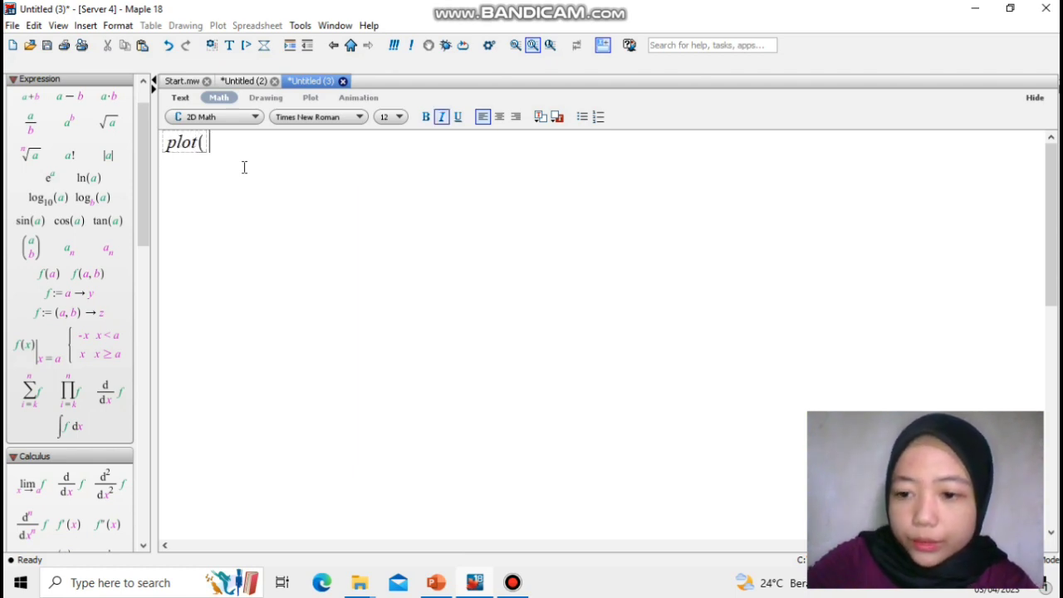
pyautogui.write('[')
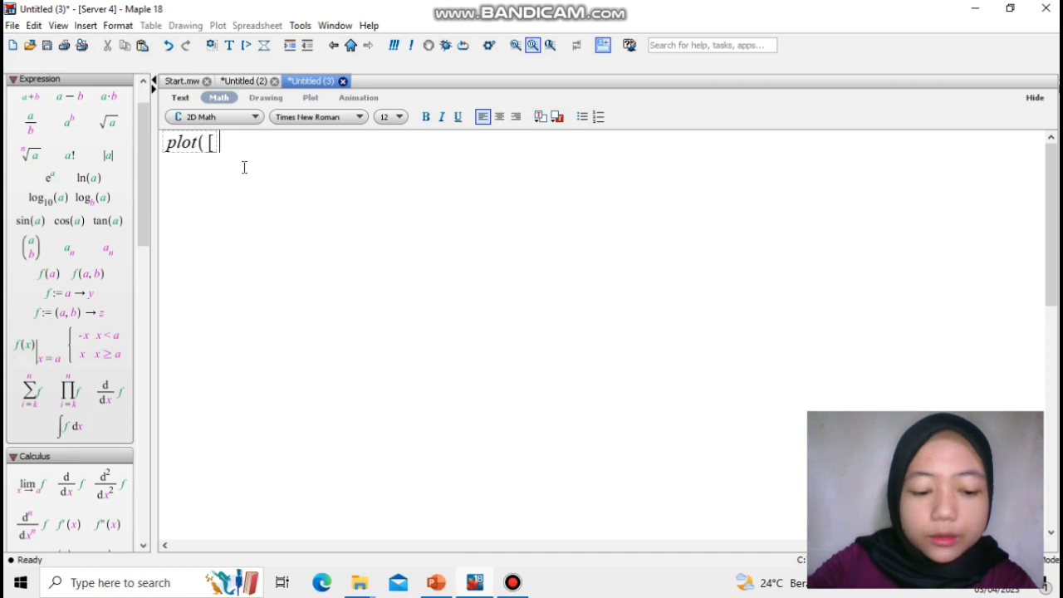
pyautogui.click(30, 221)
pyautogui.write('x)')
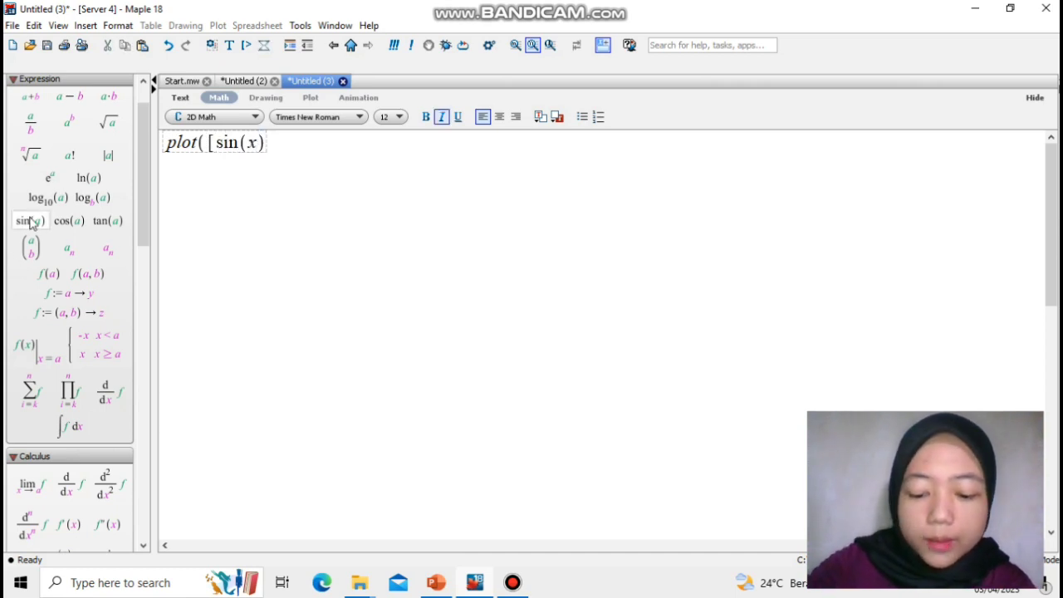
pyautogui.write(',')
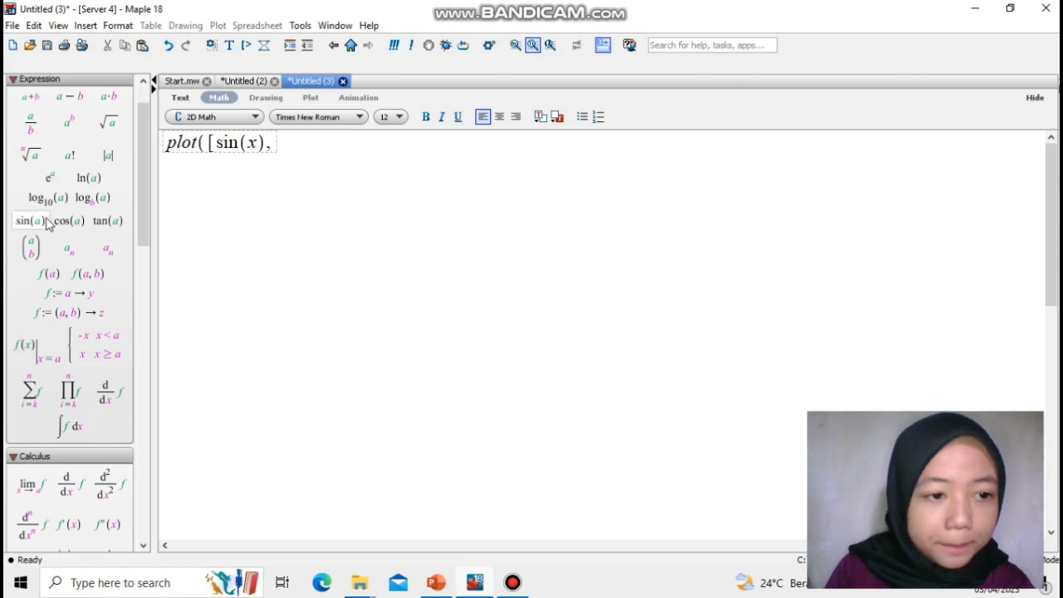
pyautogui.click(66, 221)
pyautogui.write('x)')
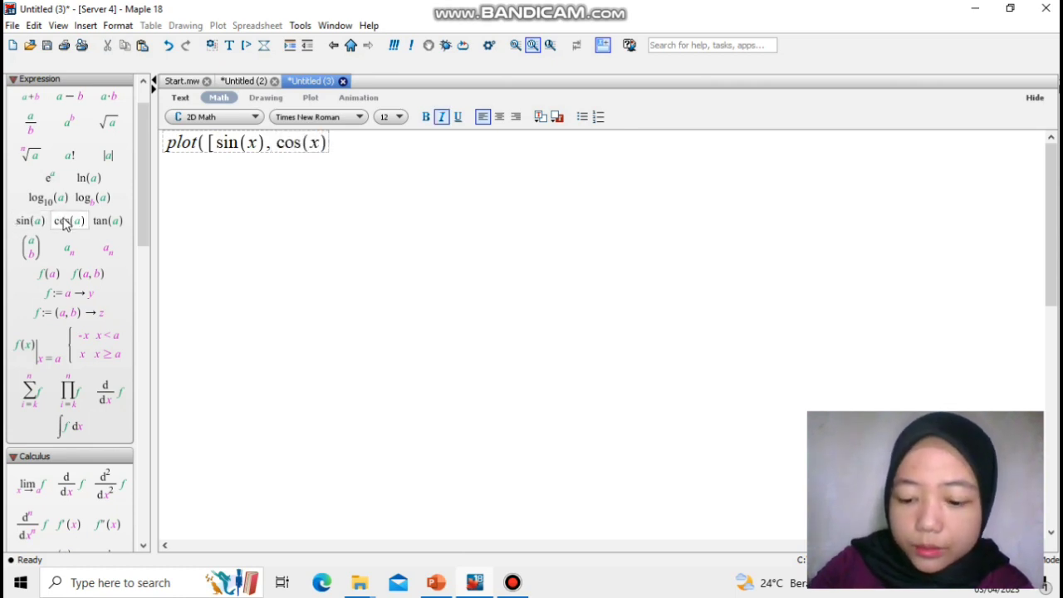
pyautogui.write('],')
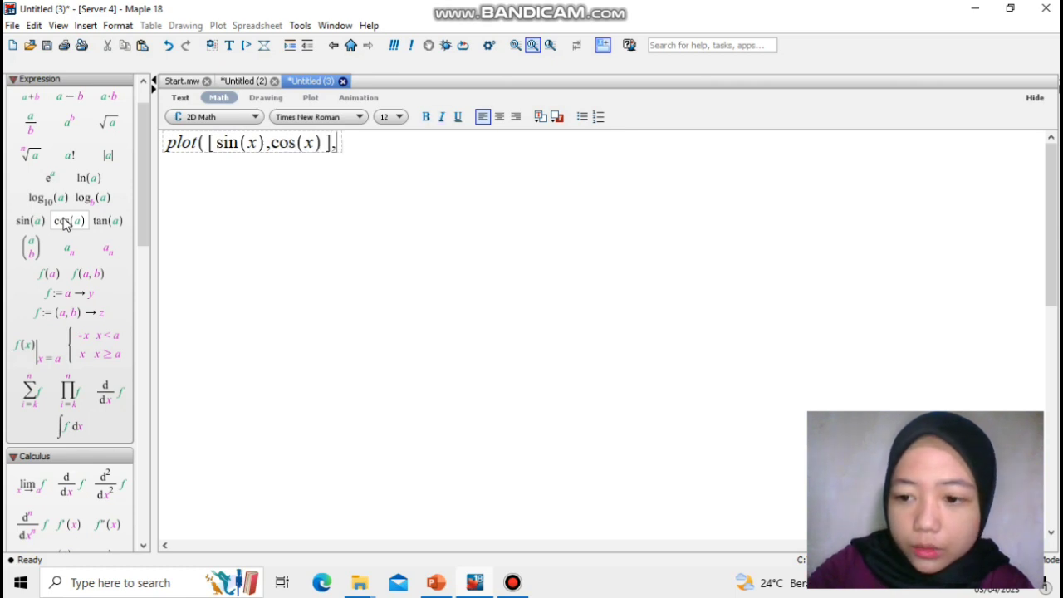
# - Add the plot range x = 0..3π after the function list
pyautogui.write('x=0')
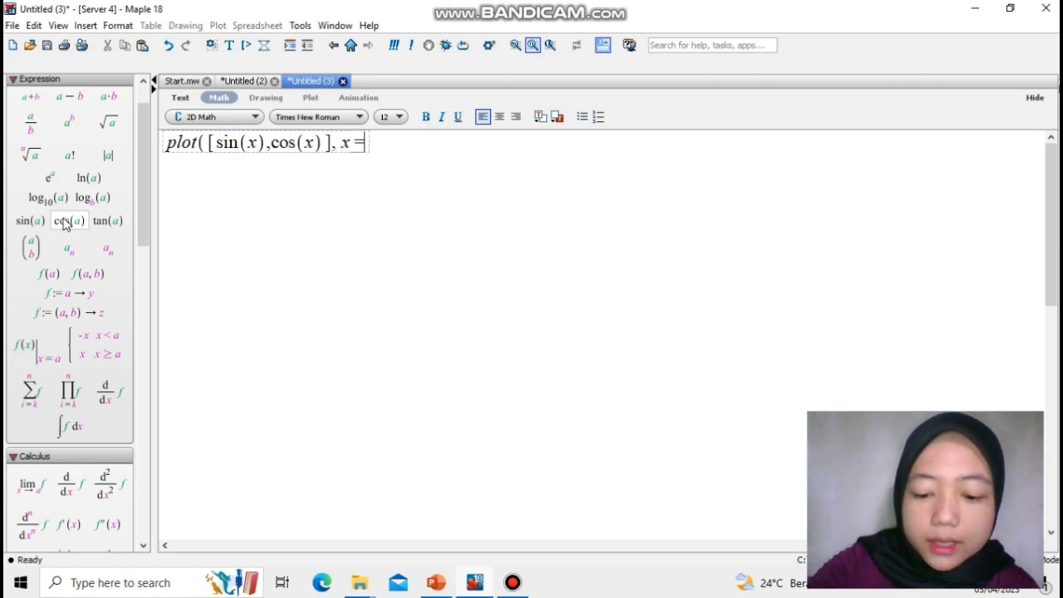
pyautogui.write('..3')
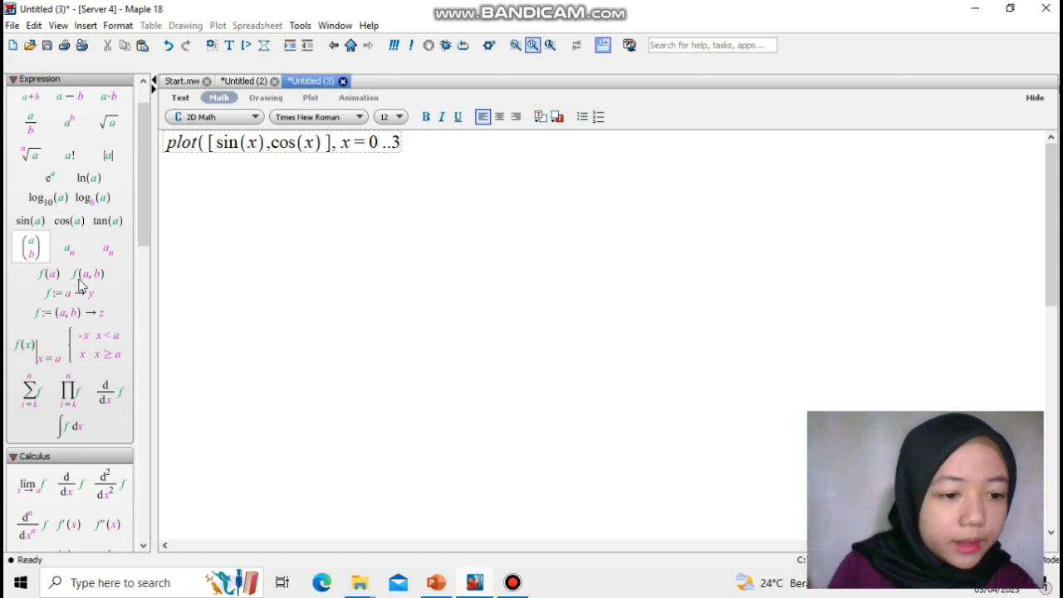
pyautogui.moveTo(144, 230); pyautogui.dragTo(144, 401)
pyautogui.click(19, 355)
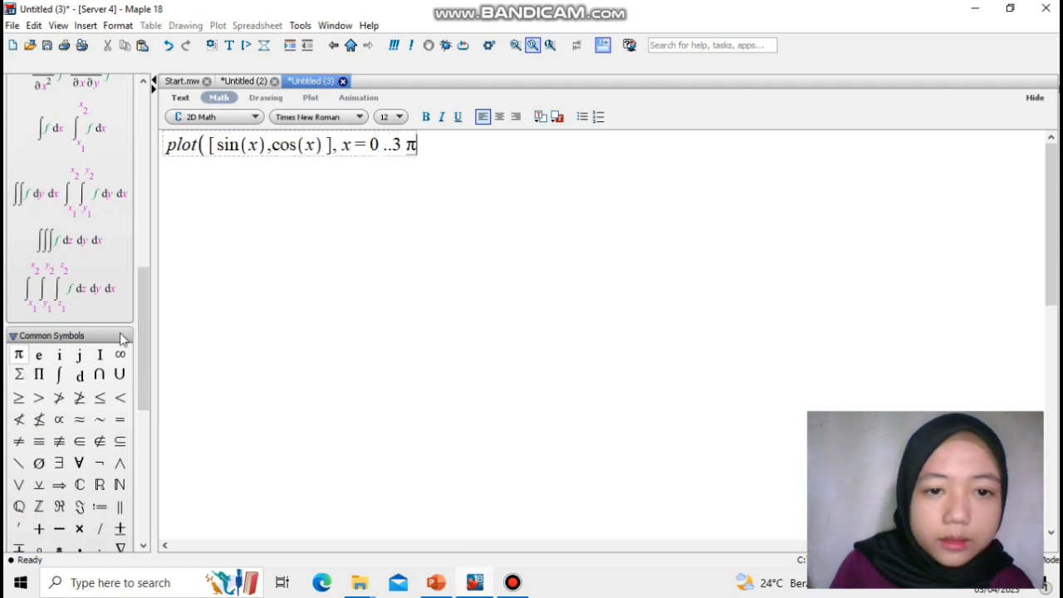
pyautogui.write(',')
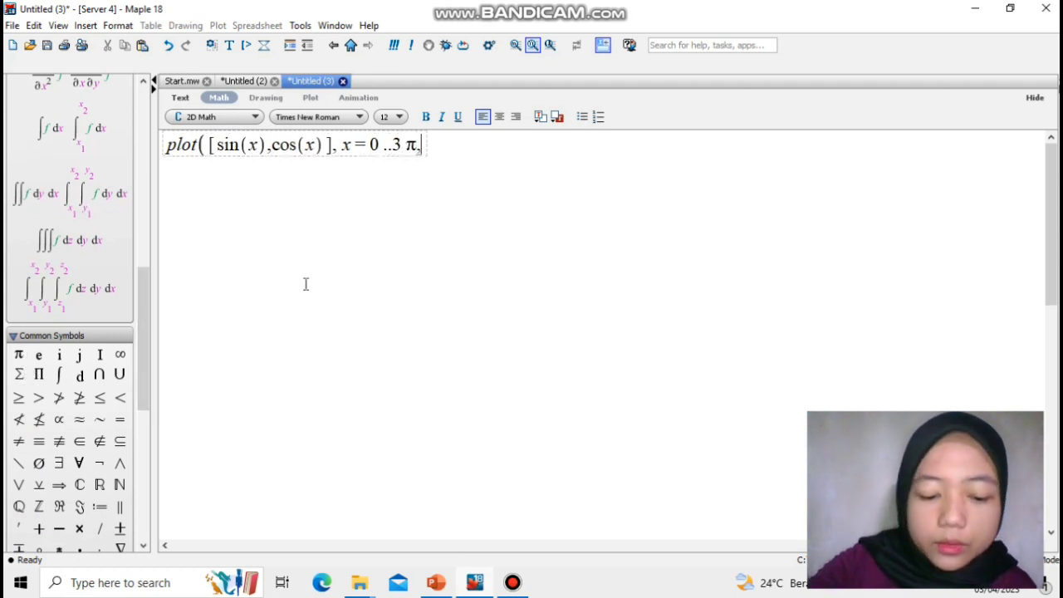
# - Add a title option to the plot command reading "Grafik Fungsi Sinus dan Cosinus"
pyautogui.write(' title')
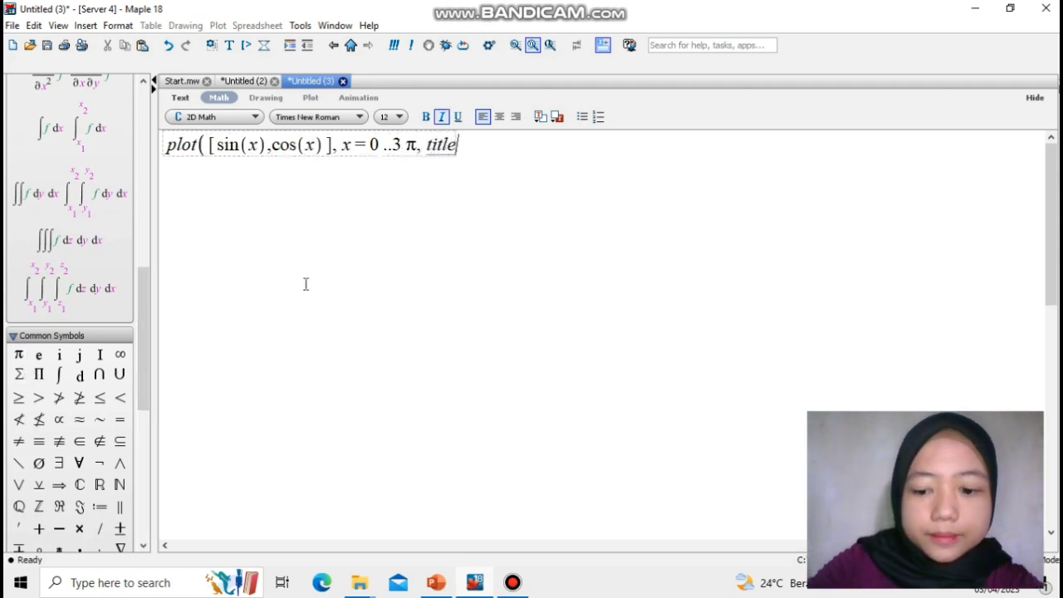
pyautogui.write('=')
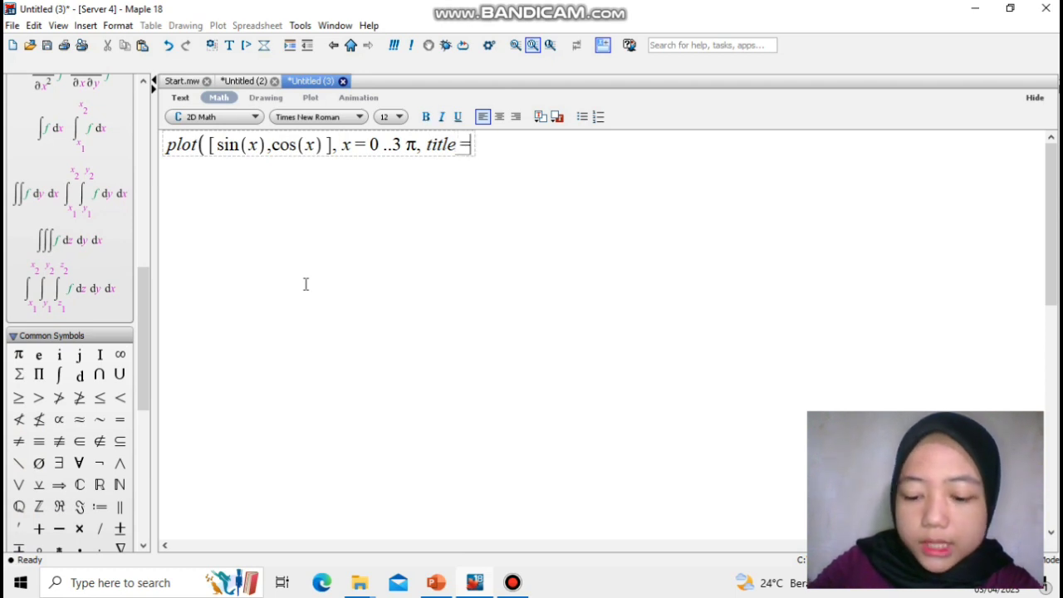
pyautogui.write('"Graf')
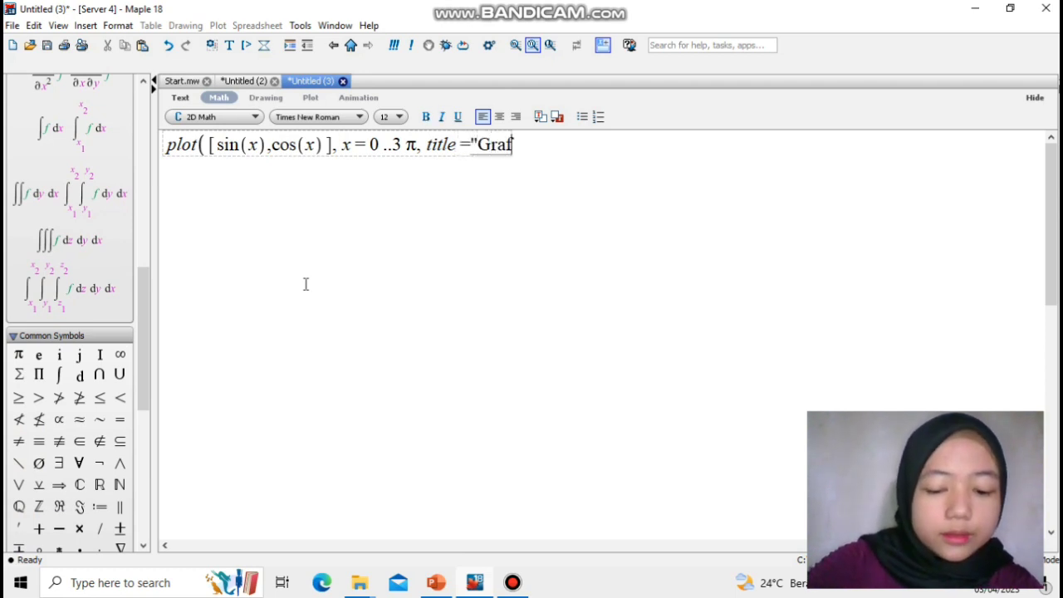
pyautogui.write('ik Fu')
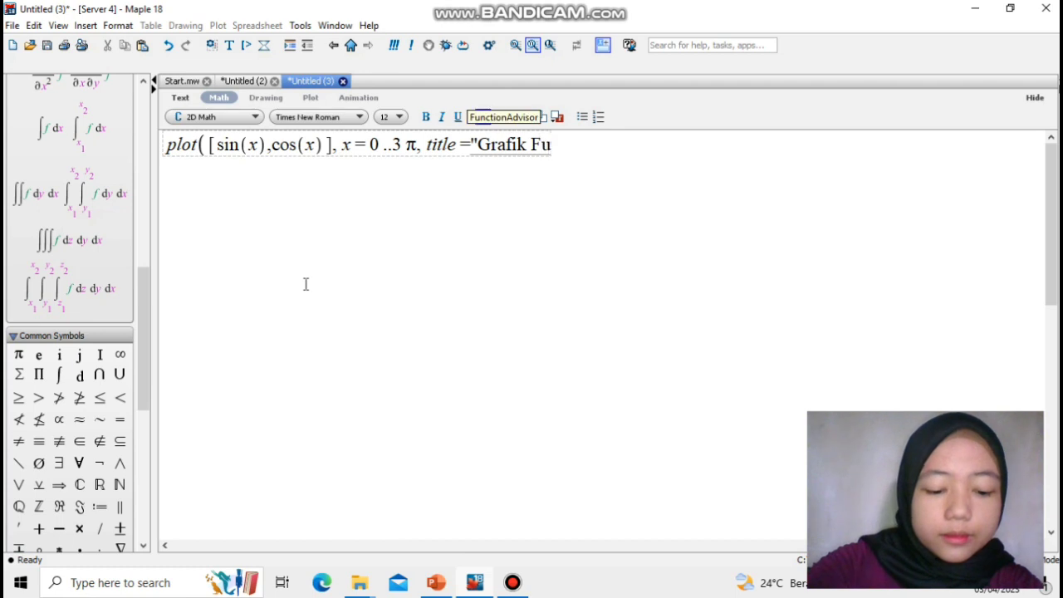
pyautogui.write('ngsi Sin')
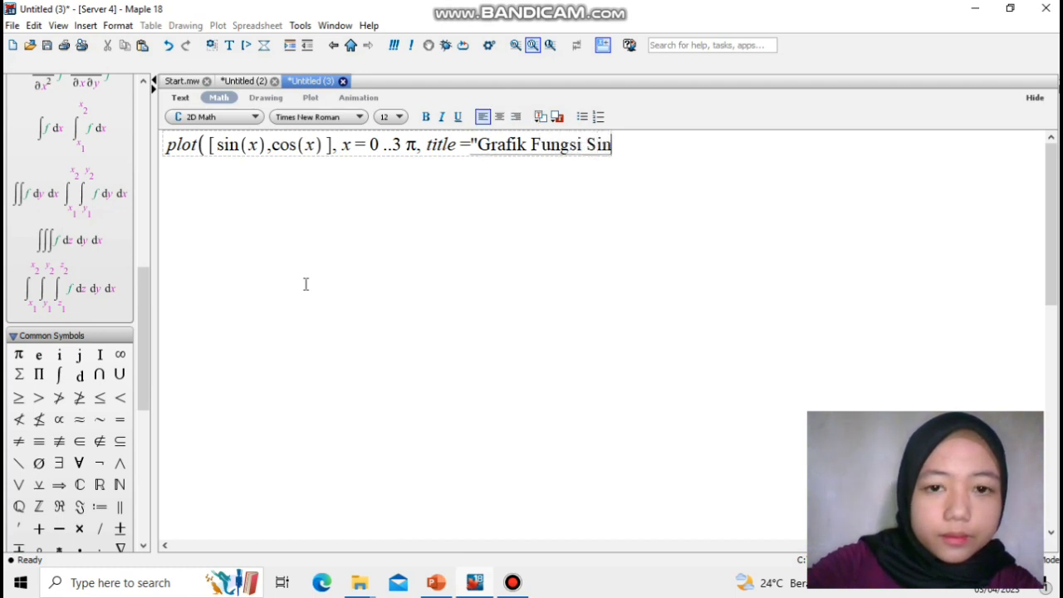
pyautogui.write('us dan Co')
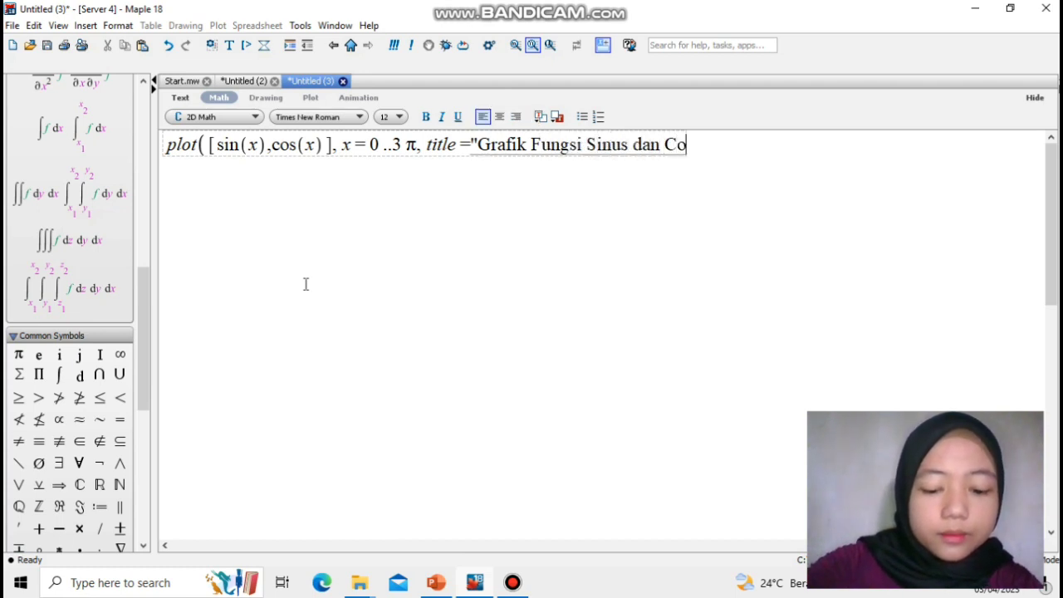
pyautogui.write('sinus"')
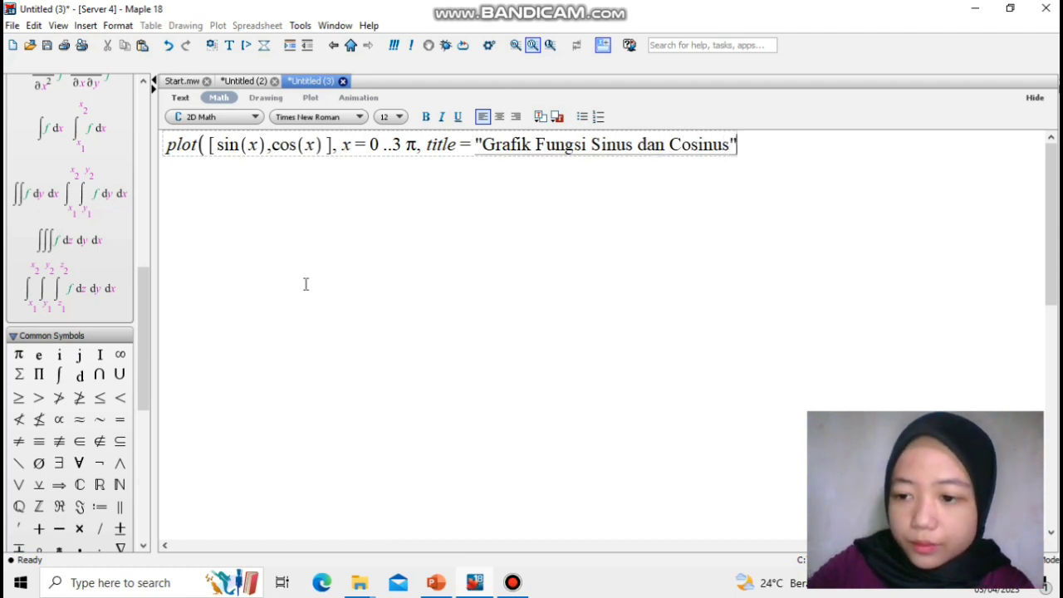
# - Add the option color = [blue, green] to the plot command for the two curves
pyautogui.write(', colo')
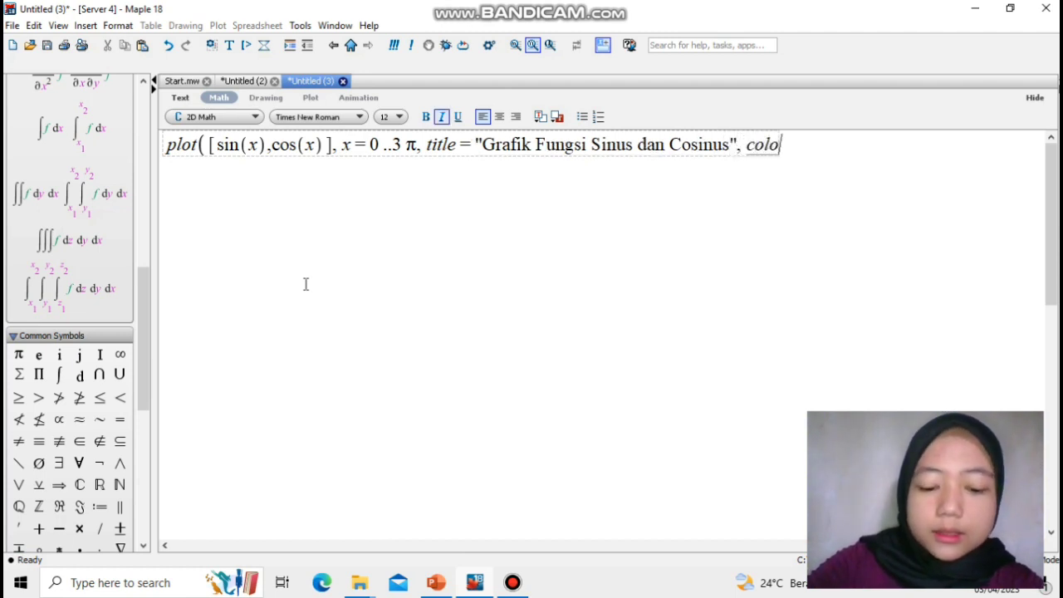
pyautogui.write('r=[')
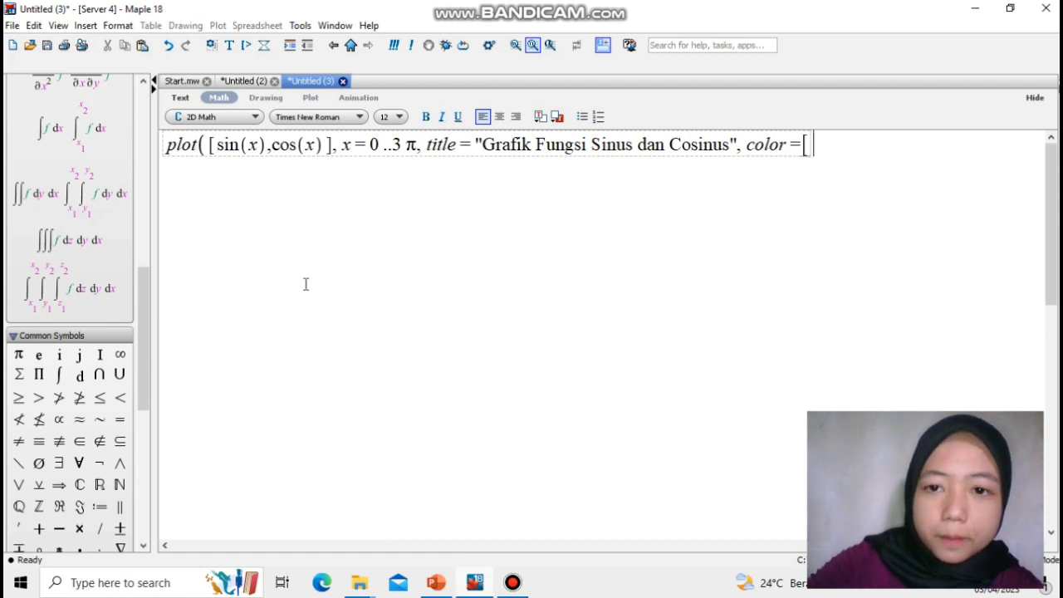
pyautogui.write('rlue')
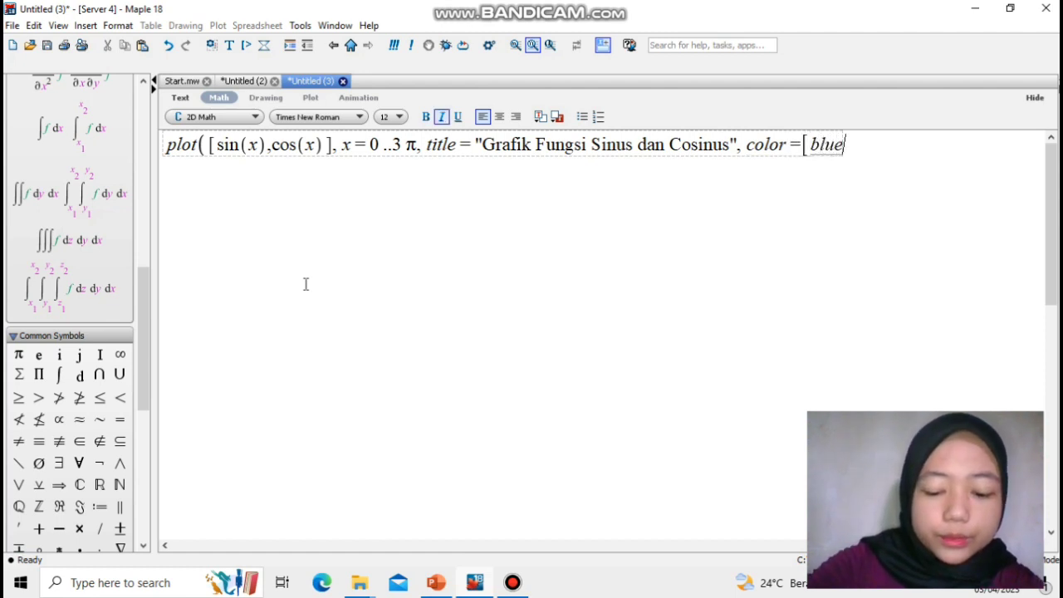
pyautogui.write(', green')
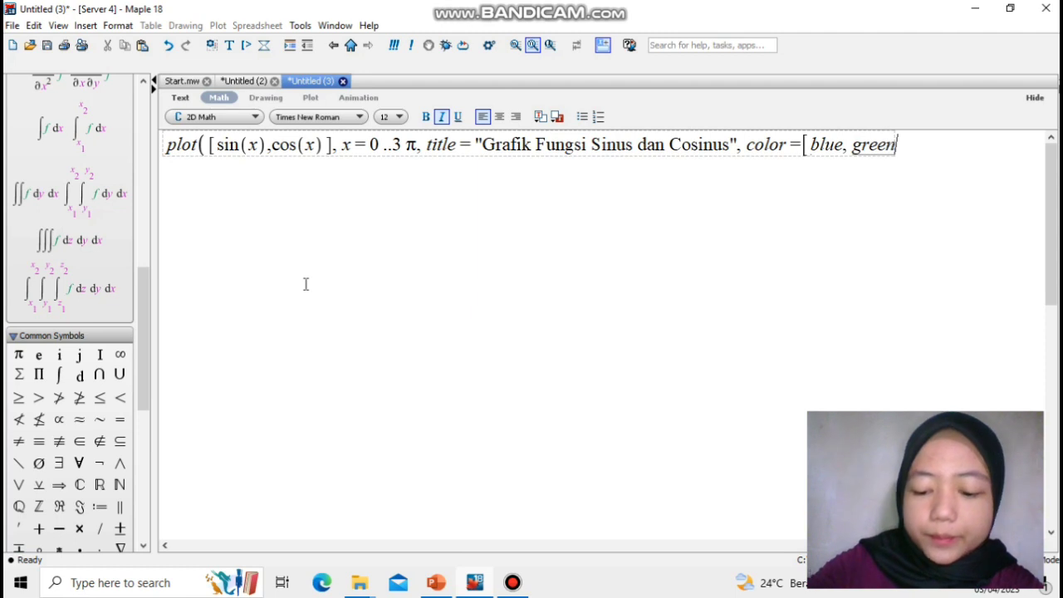
pyautogui.write('],')
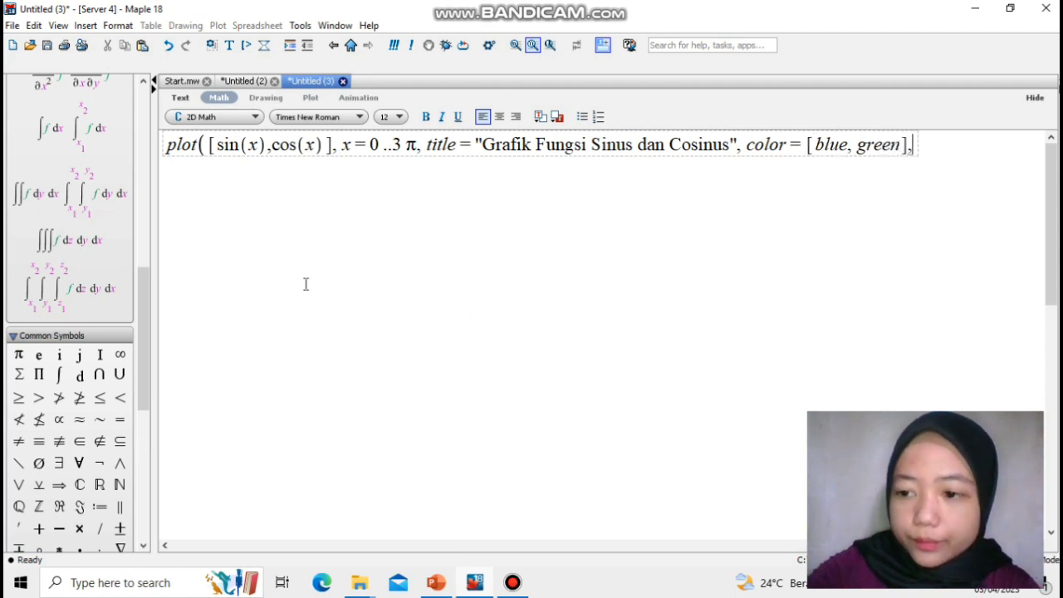
# - Add the axis labels option labels = ["nilai x", "nilai y"] to the plot command
pyautogui.write(' labels')
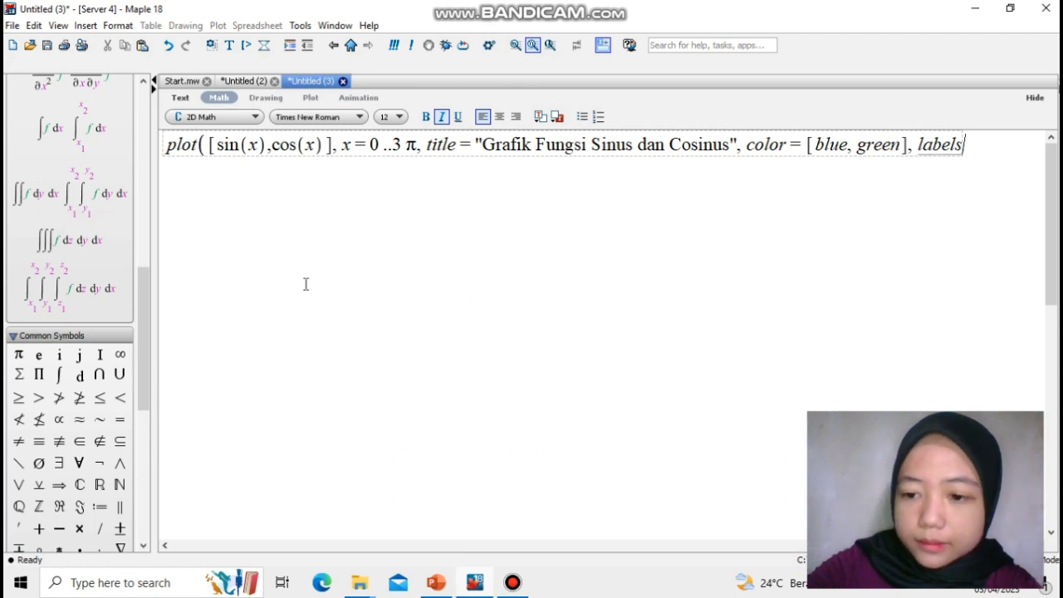
pyautogui.write('=[')
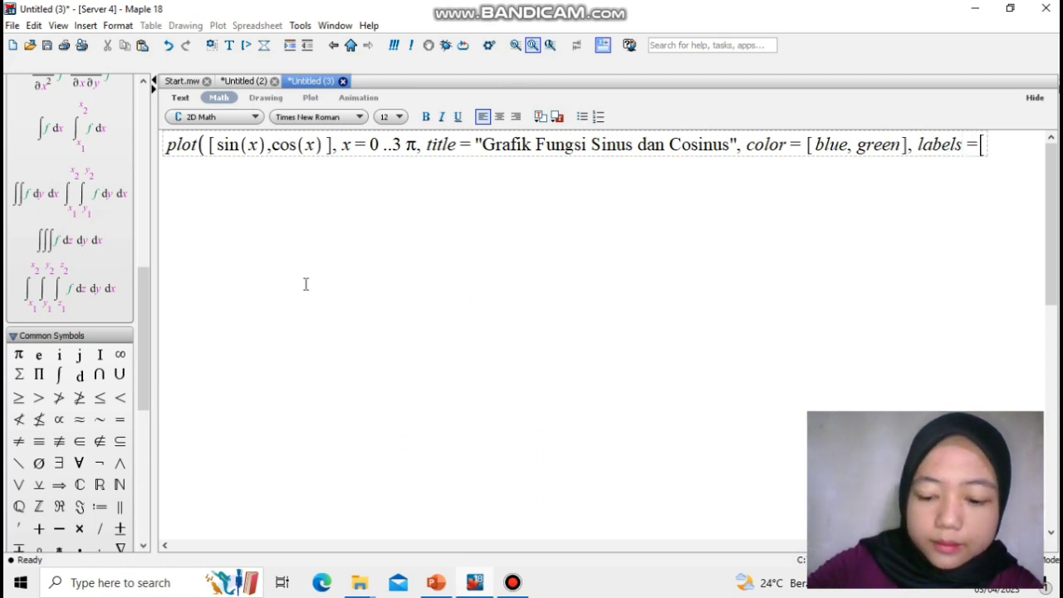
pyautogui.write('"nila')
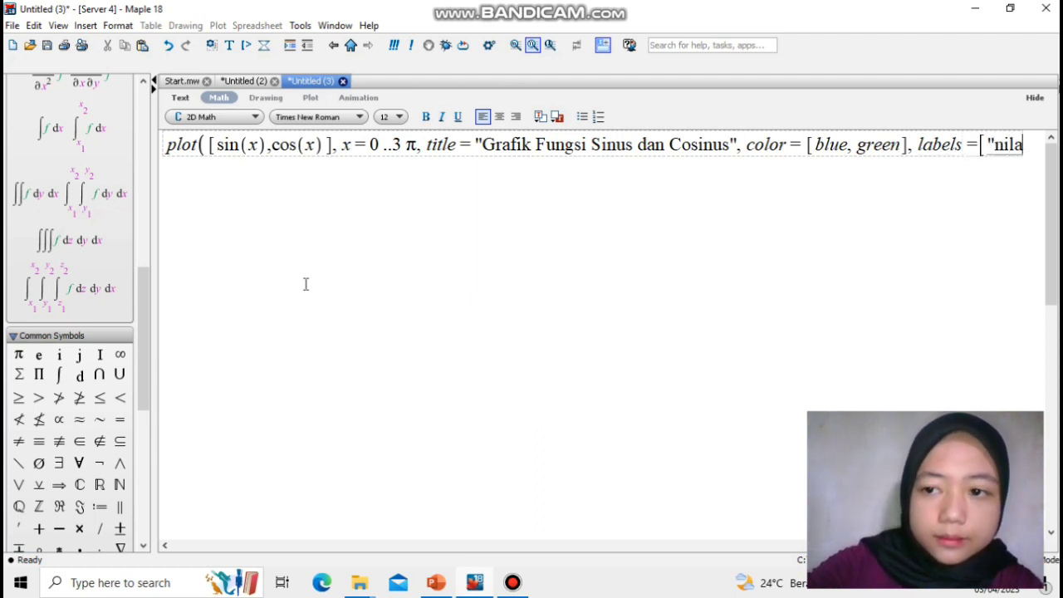
pyautogui.write('i x')
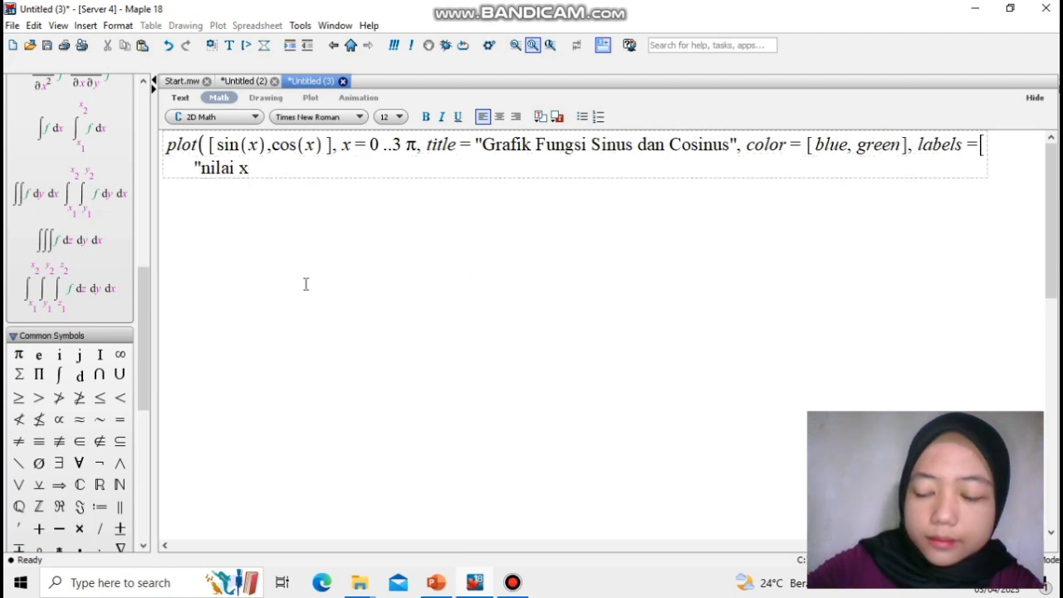
pyautogui.write('","nilai y')
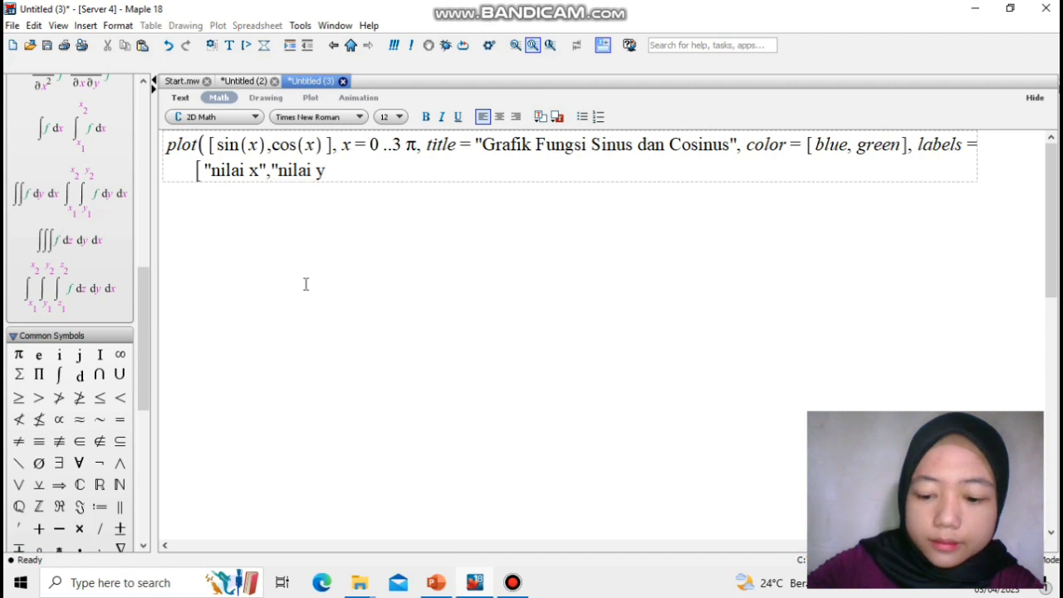
pyautogui.write('"')
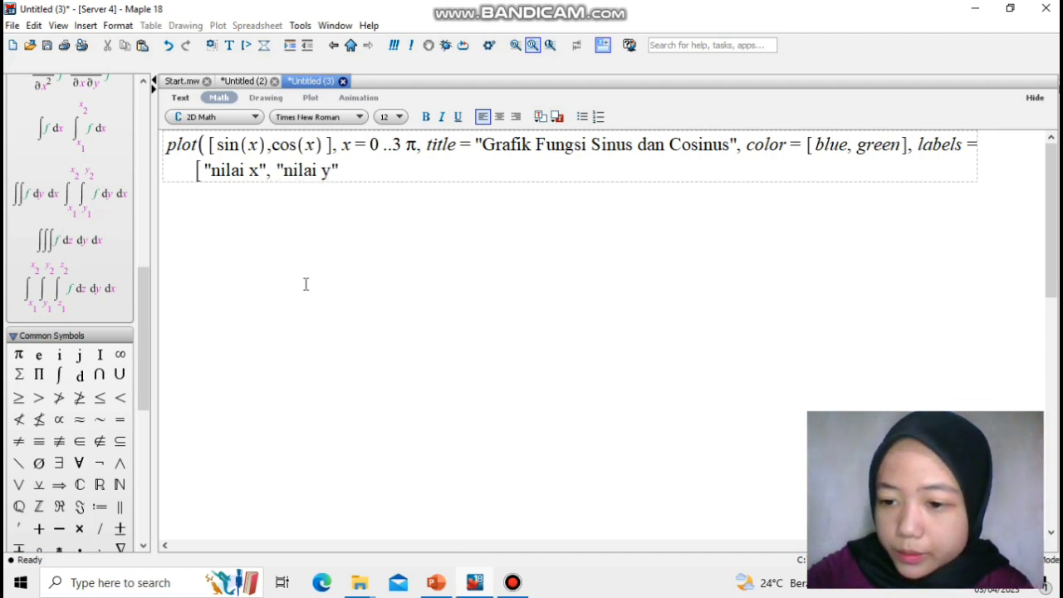
pyautogui.write('],')
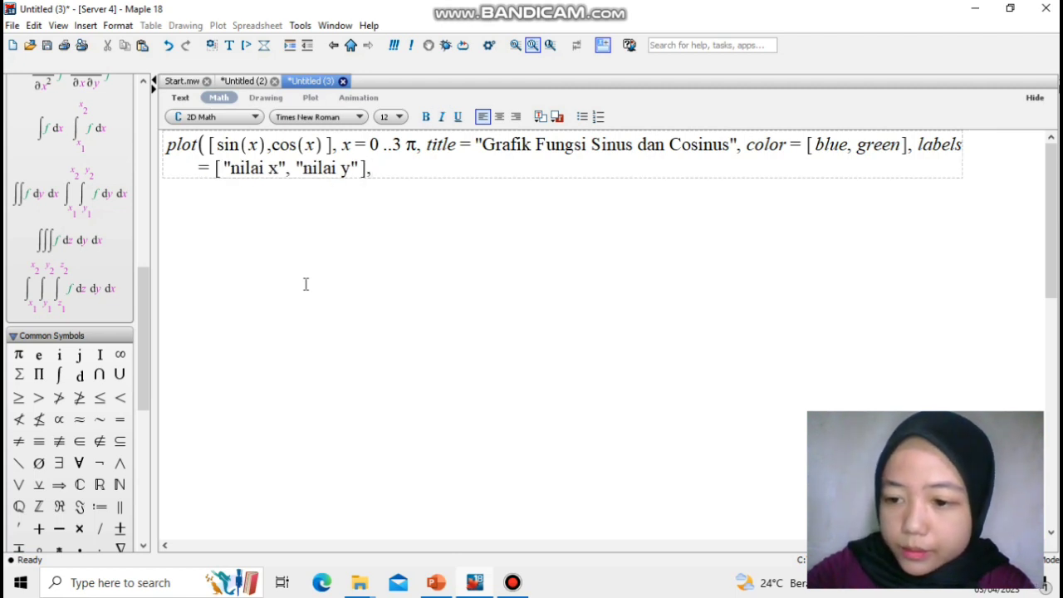
# - Add a legend option to the plot command with "Grafik y=sin(x)" as its first list entry
pyautogui.write('legend')
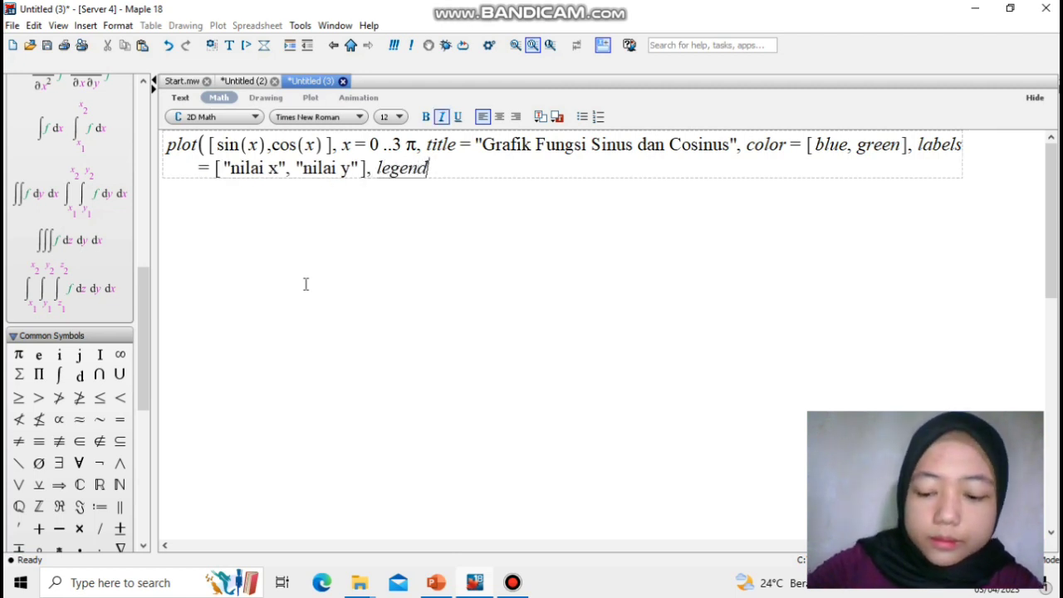
pyautogui.write('=[')
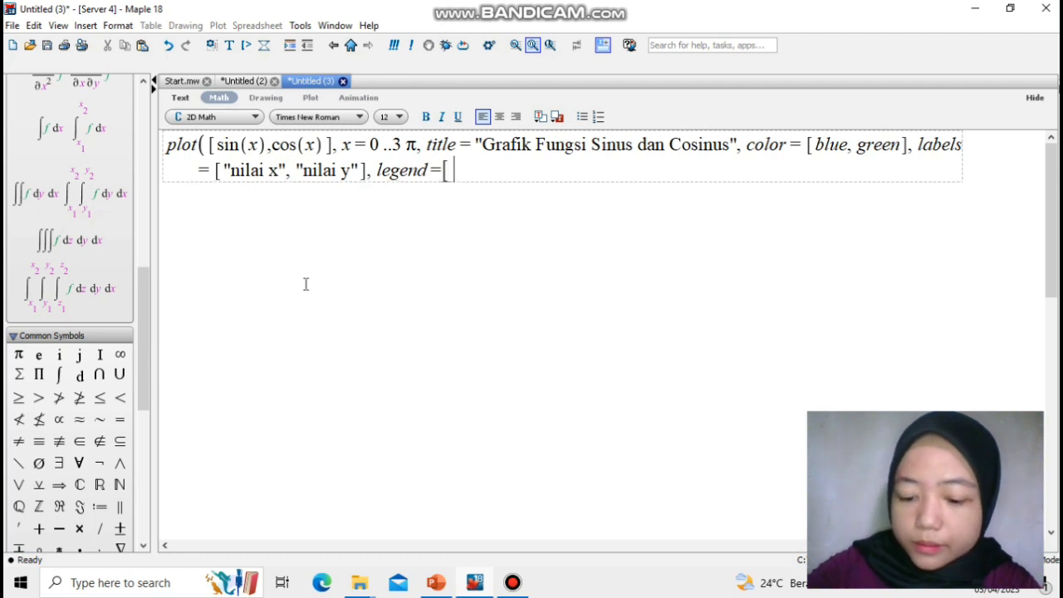
pyautogui.write('"Graf')
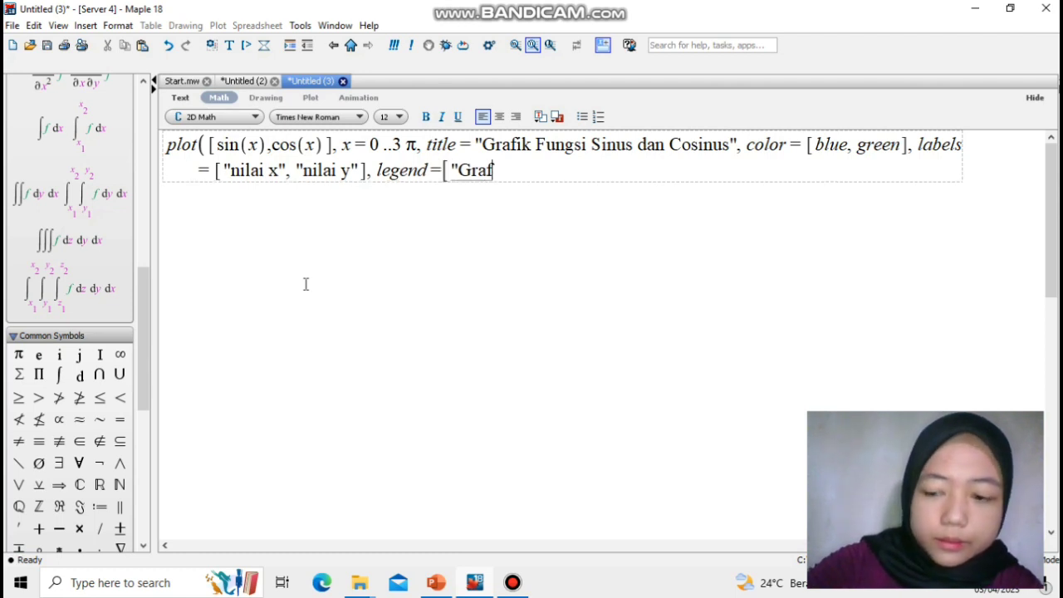
pyautogui.write('ik=')
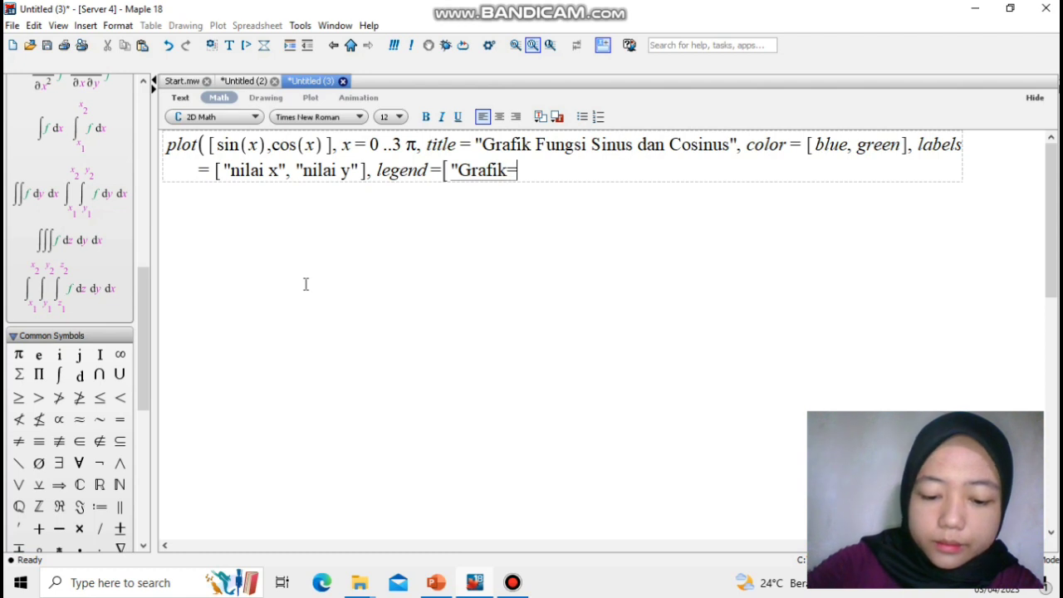
pyautogui.write('y')
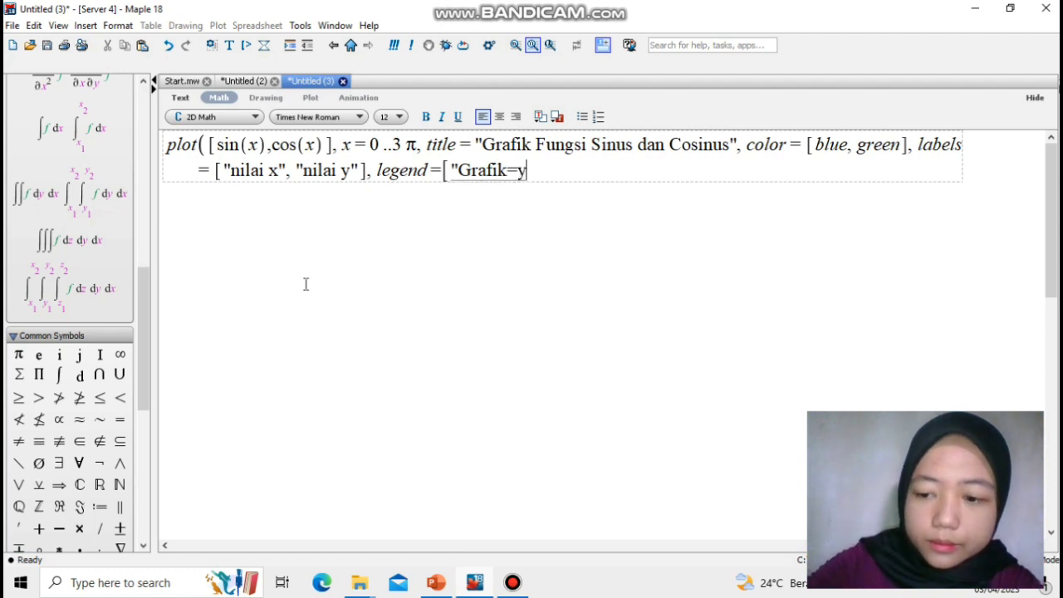
pyautogui.press('BackSpace')
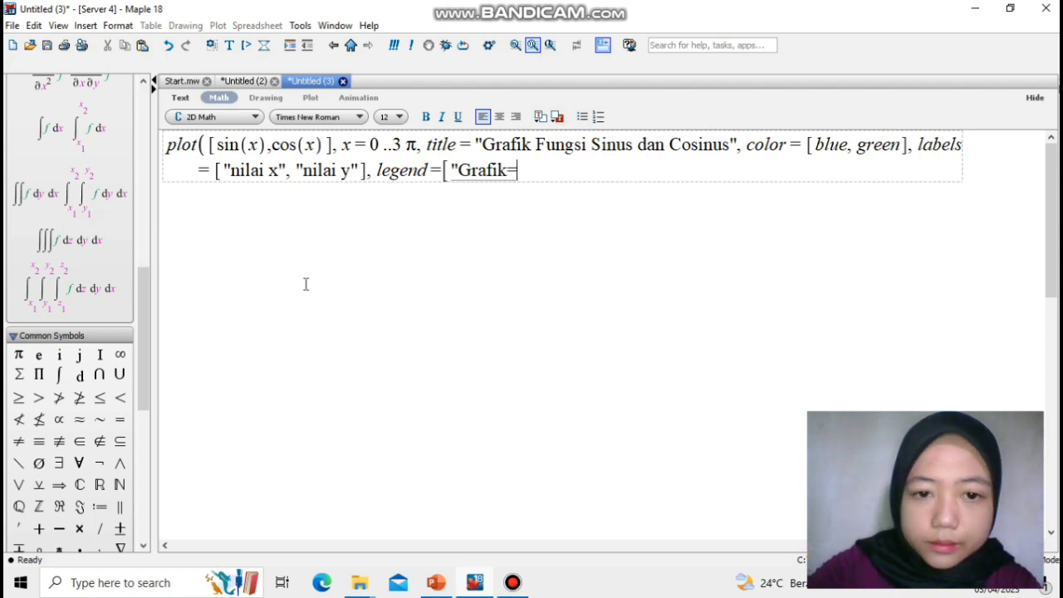
pyautogui.press('BackSpace')
pyautogui.write('y=')
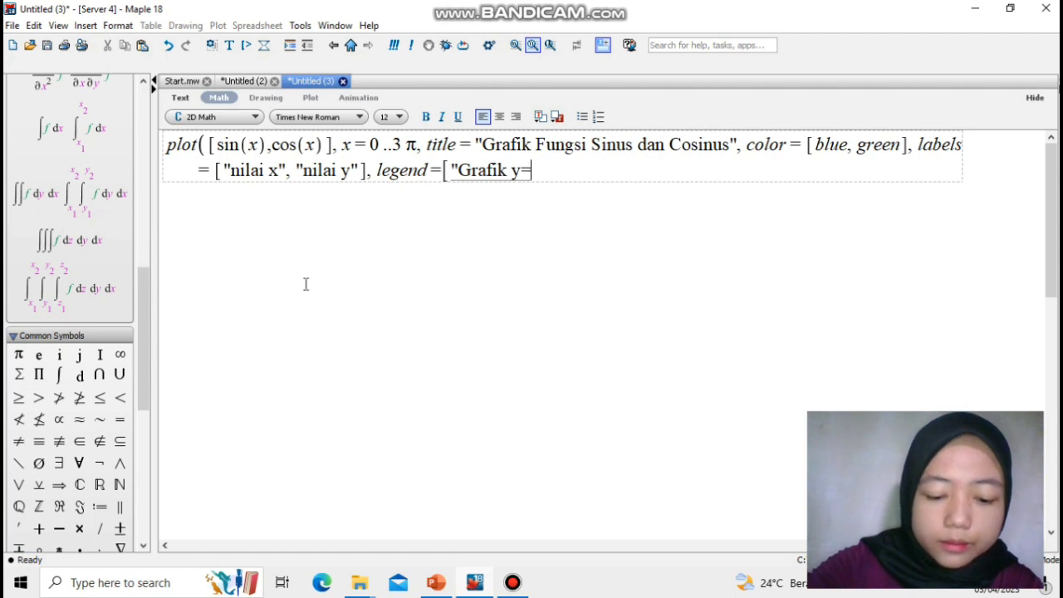
pyautogui.write('sin(')
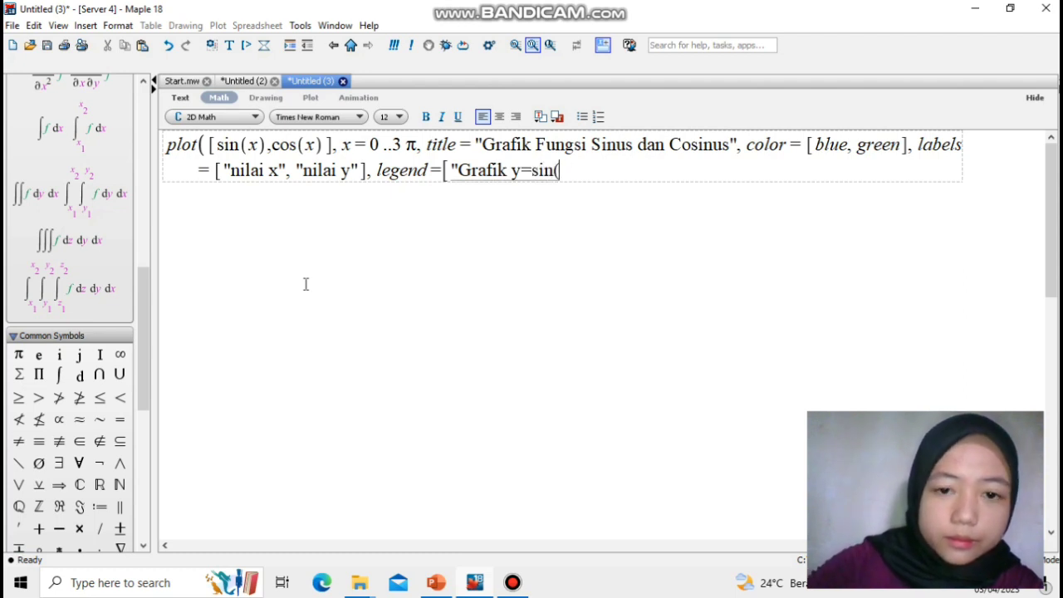
pyautogui.write('x)')
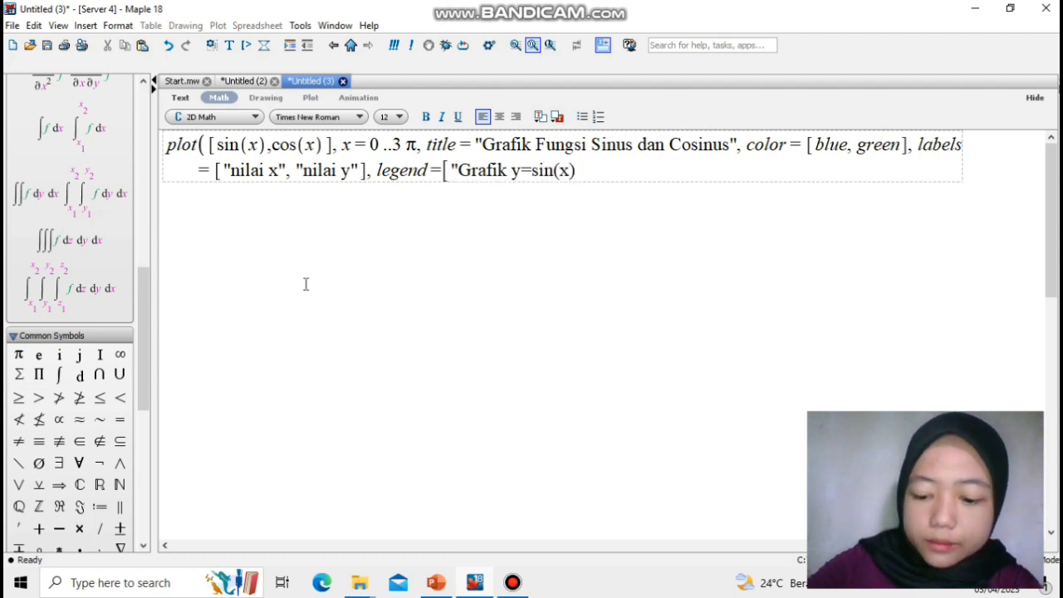
pyautogui.write('"')
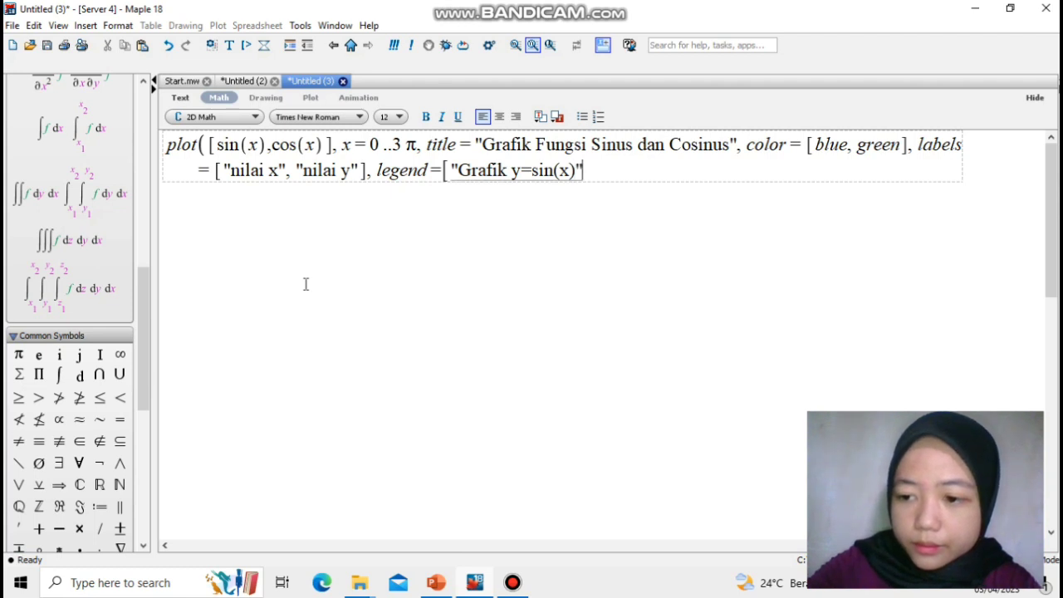
# - Add "Grafik y=cos(x)" as the second legend entry, close the plot command and execute it
pyautogui.write(', ')
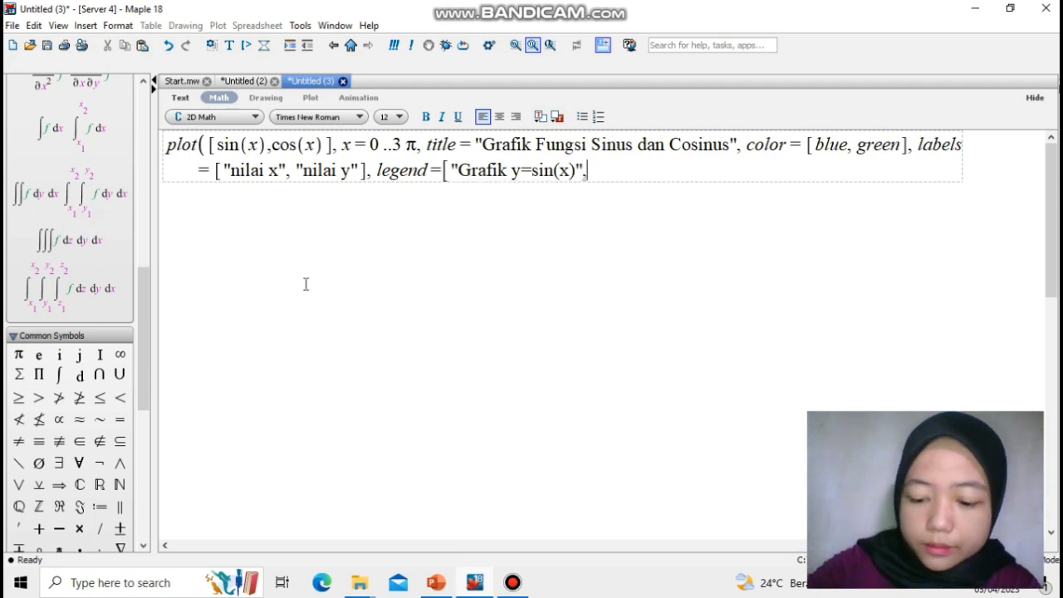
pyautogui.write('"Grafik ')
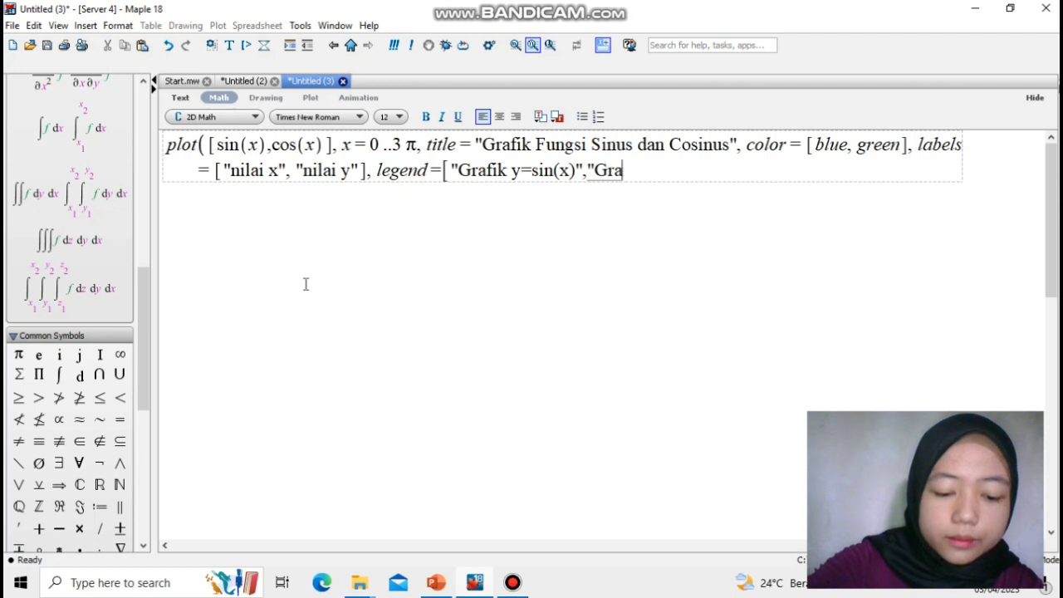
pyautogui.write('y=cos')
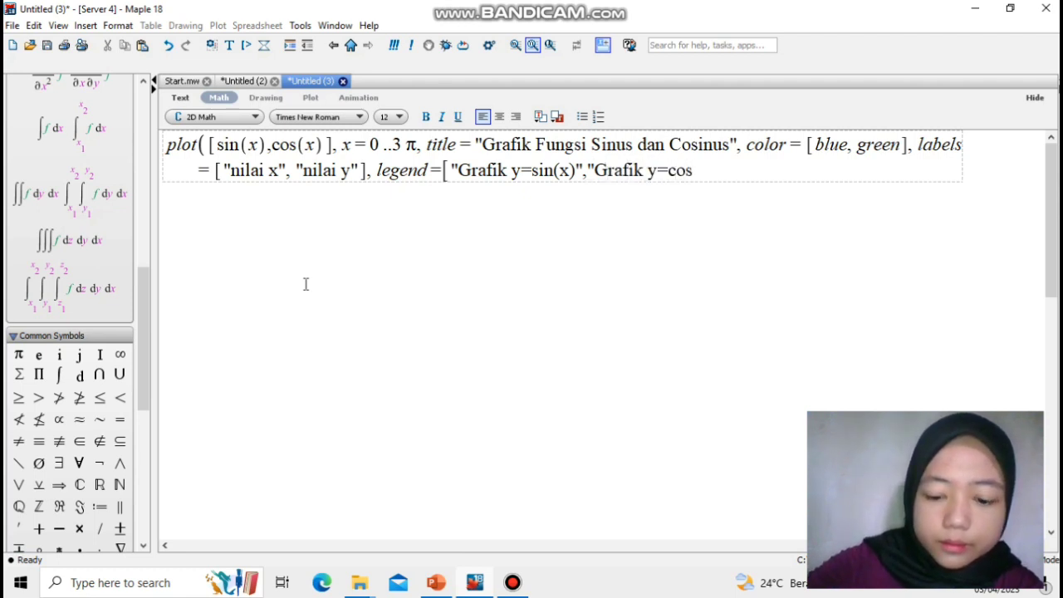
pyautogui.write('(x)')
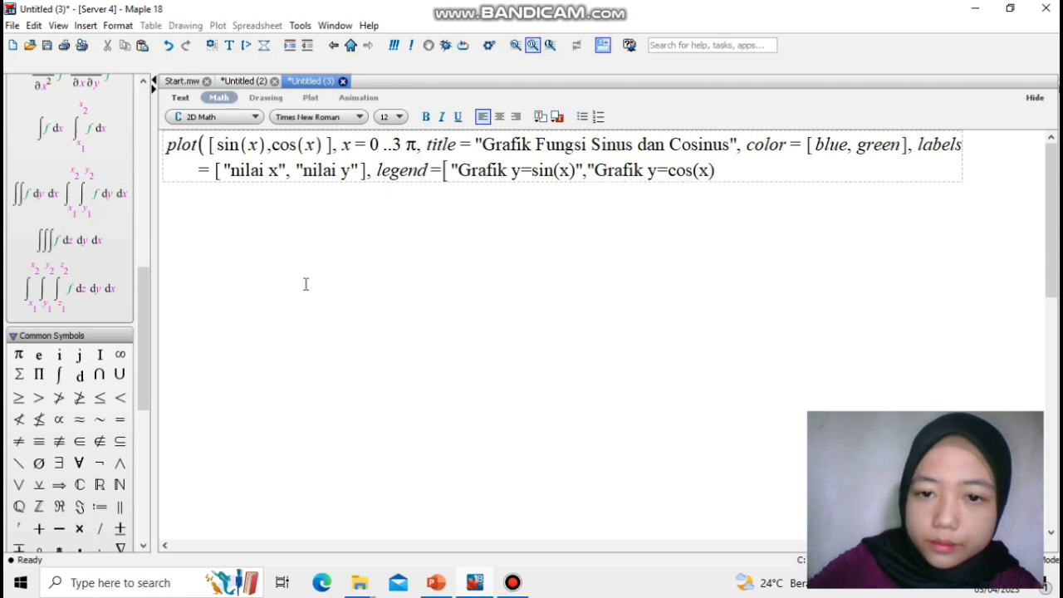
pyautogui.write('" ')
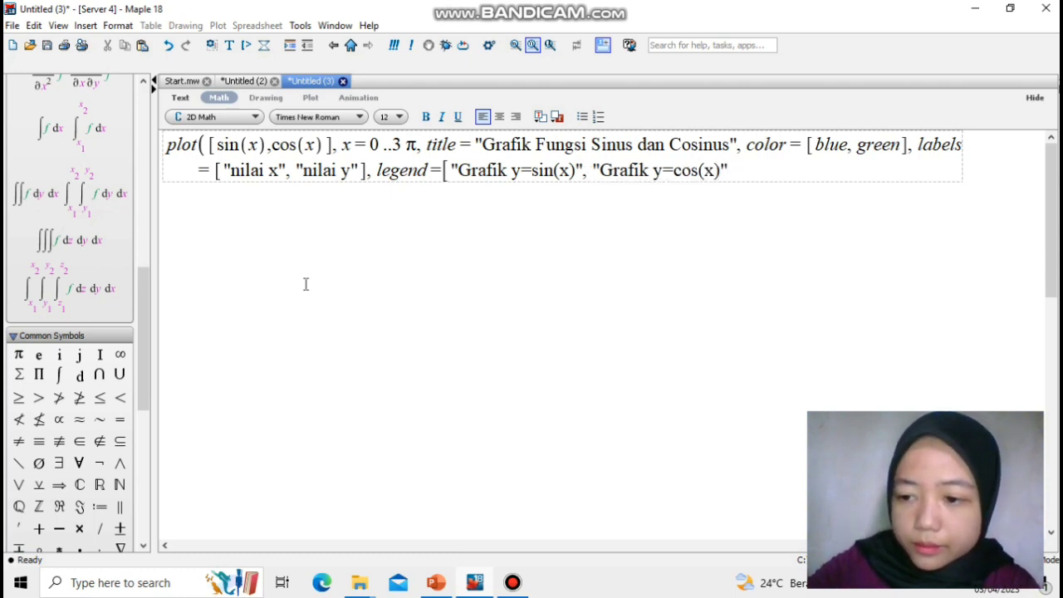
pyautogui.write('] )')
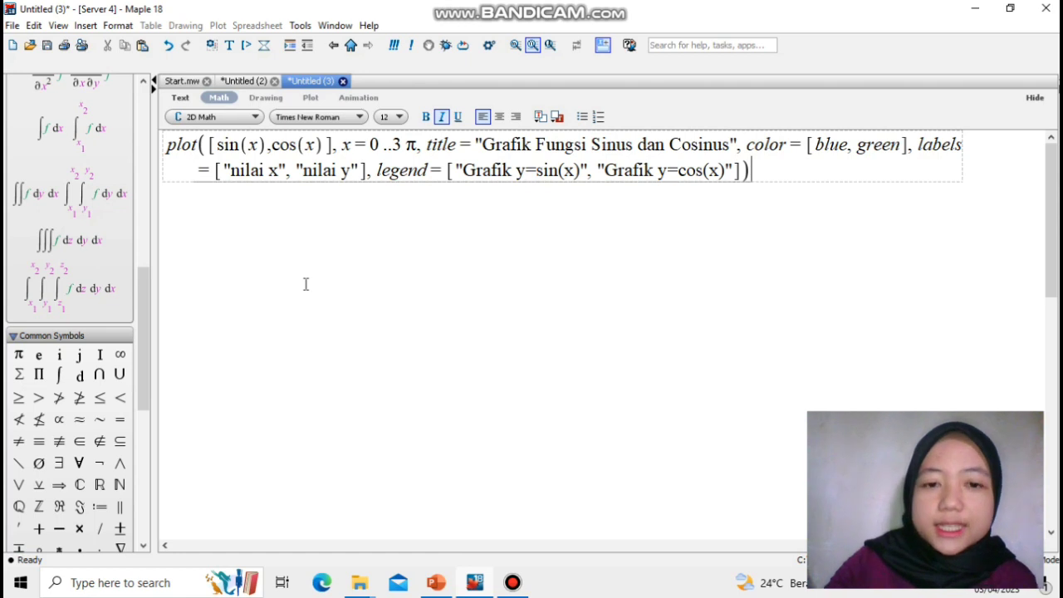
pyautogui.press('Return')
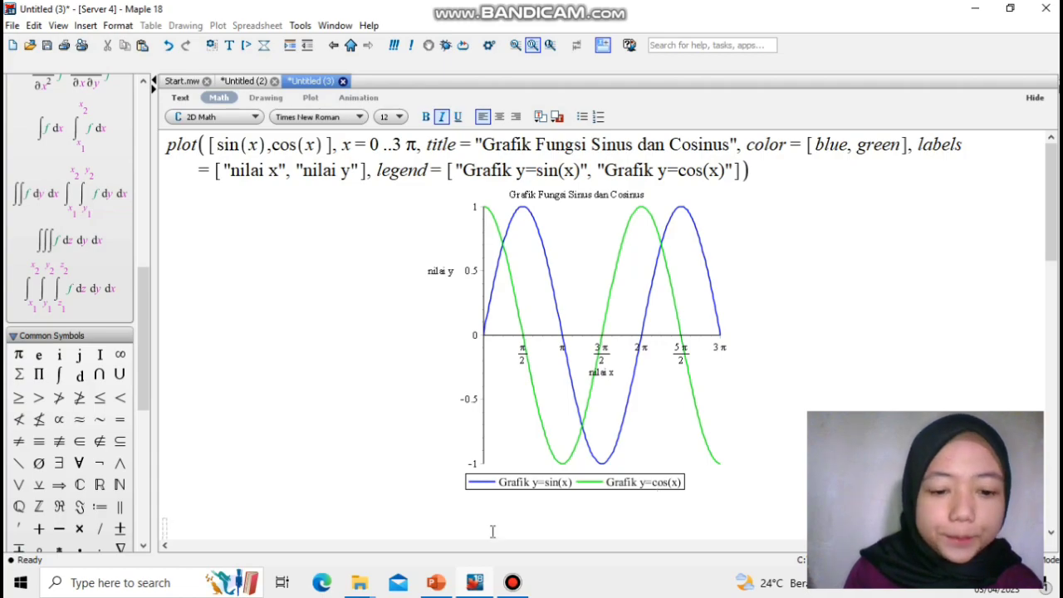
# - Switch to the PowerPoint slideshow to read the note on setting plot properties without options, and return to Maple
pyautogui.click(440, 580)
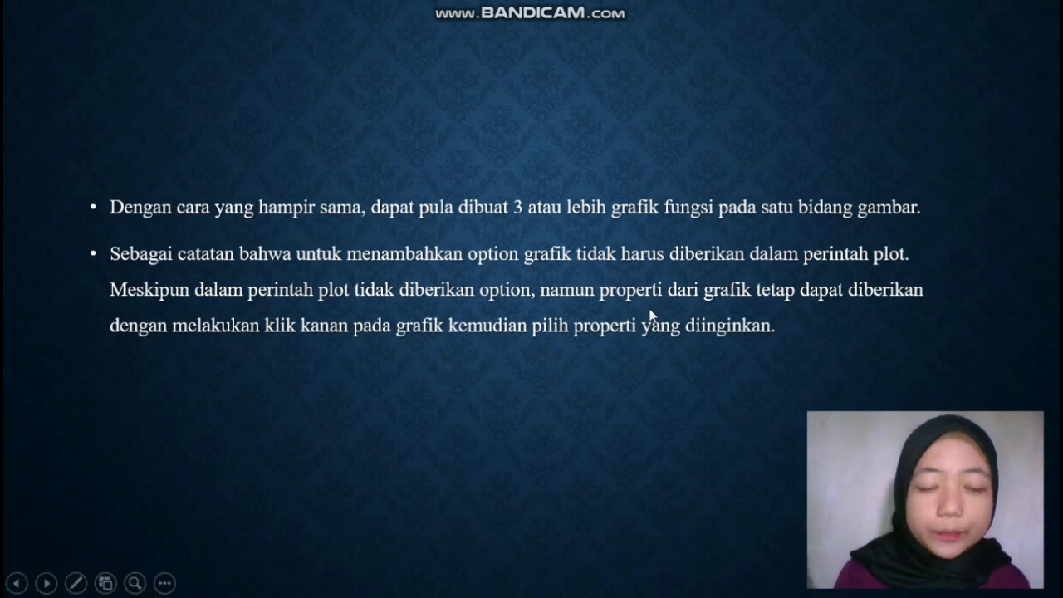
pyautogui.hotkey('alt', 'Tab')
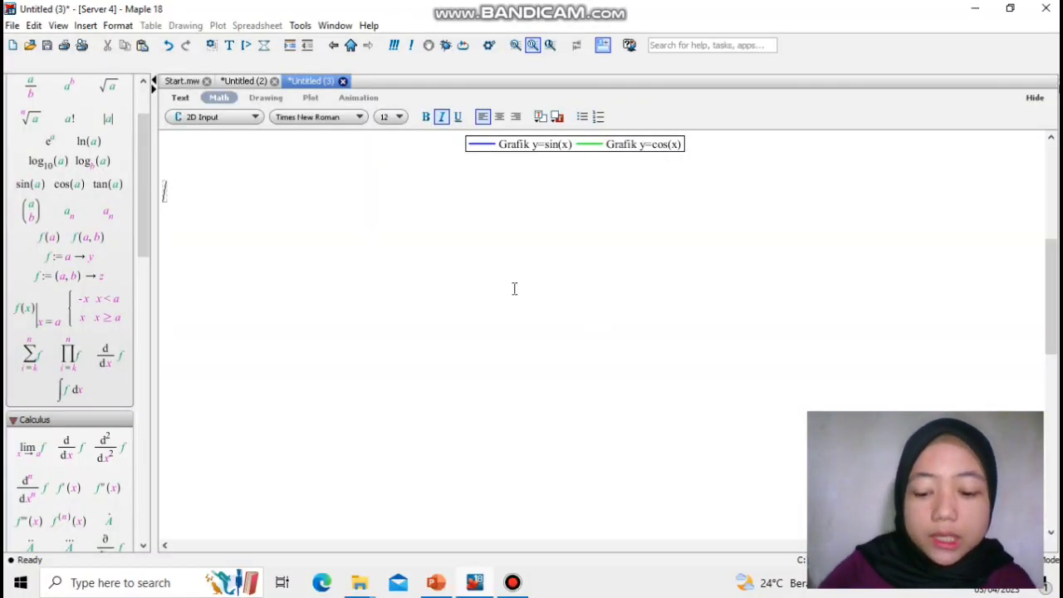
# - Start a new plot command below the finished graph with sin(x) as the first function in its list
pyautogui.write('plot')
pyautogui.press('BackSpace')
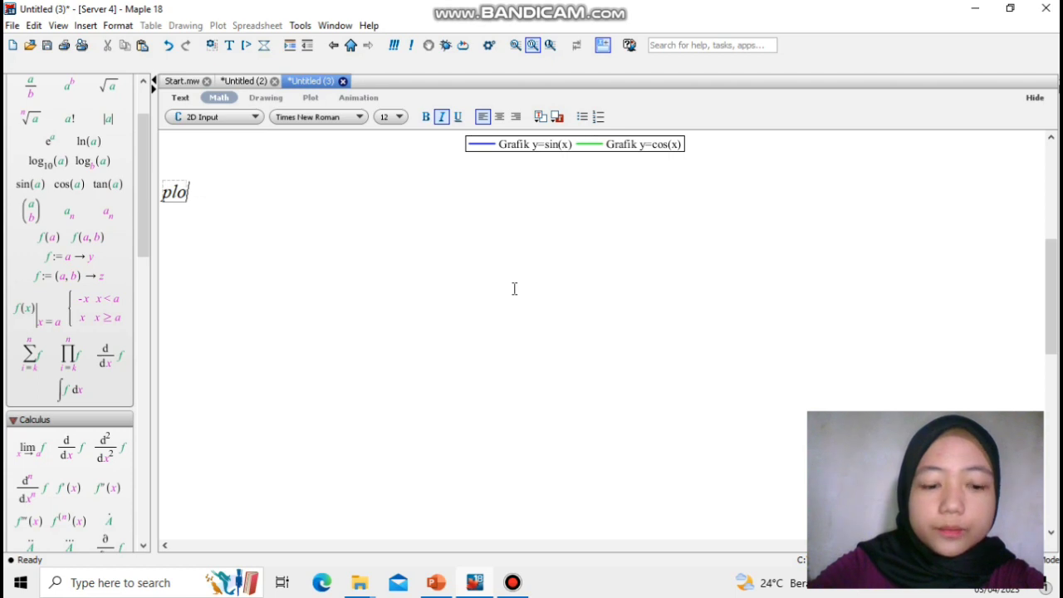
pyautogui.write('t( ')
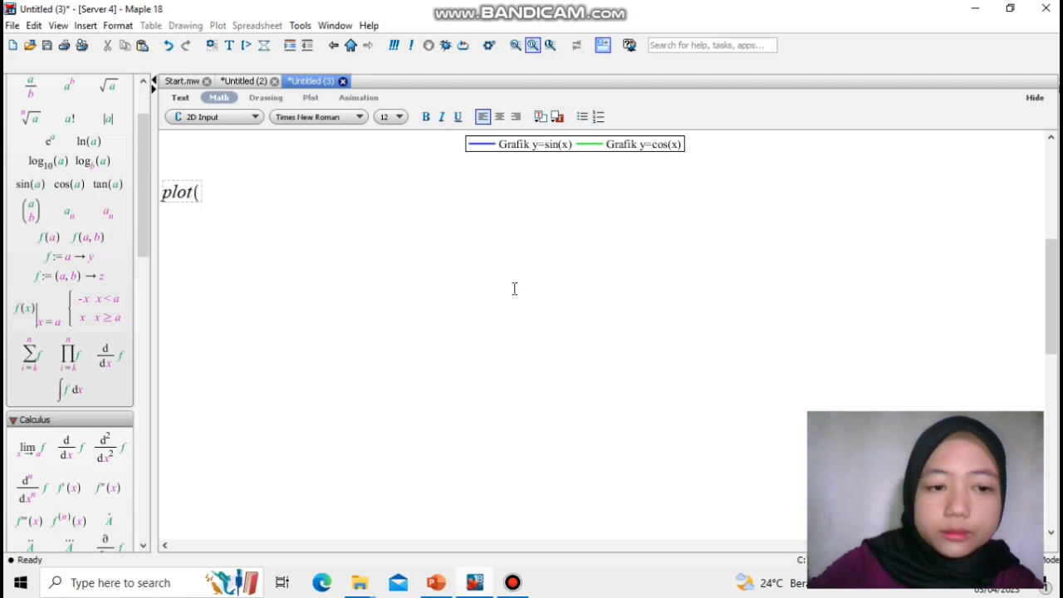
pyautogui.write('[')
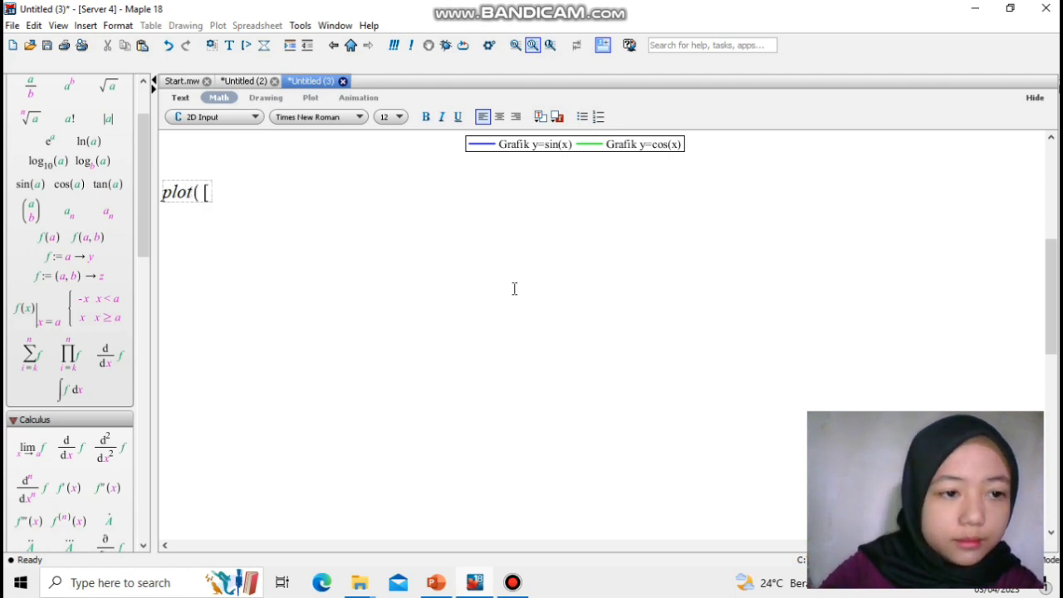
pyautogui.click(31, 184)
pyautogui.write('x')
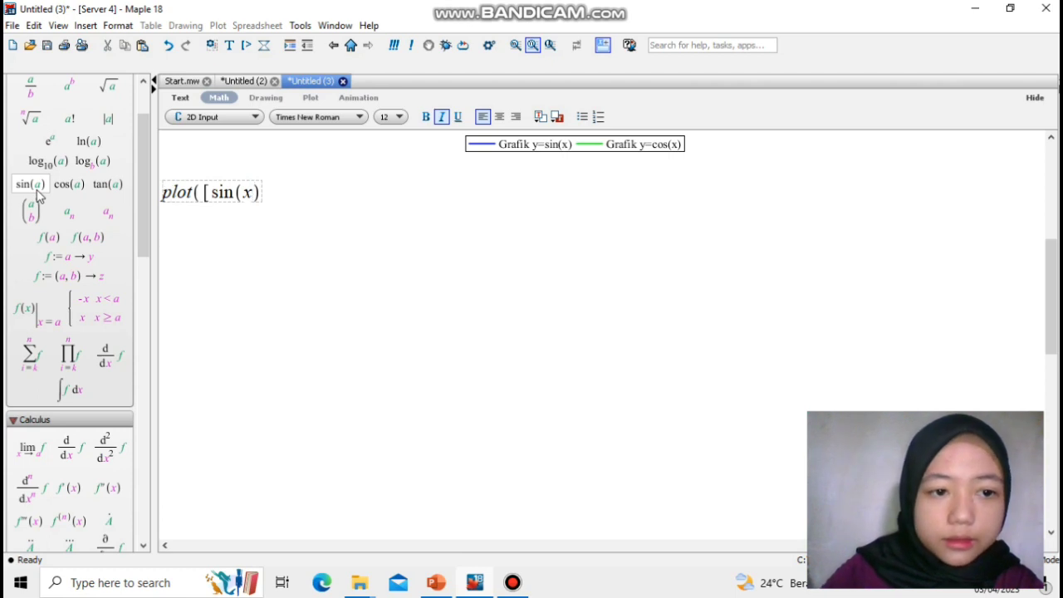
pyautogui.click(260, 192)
pyautogui.write(',')
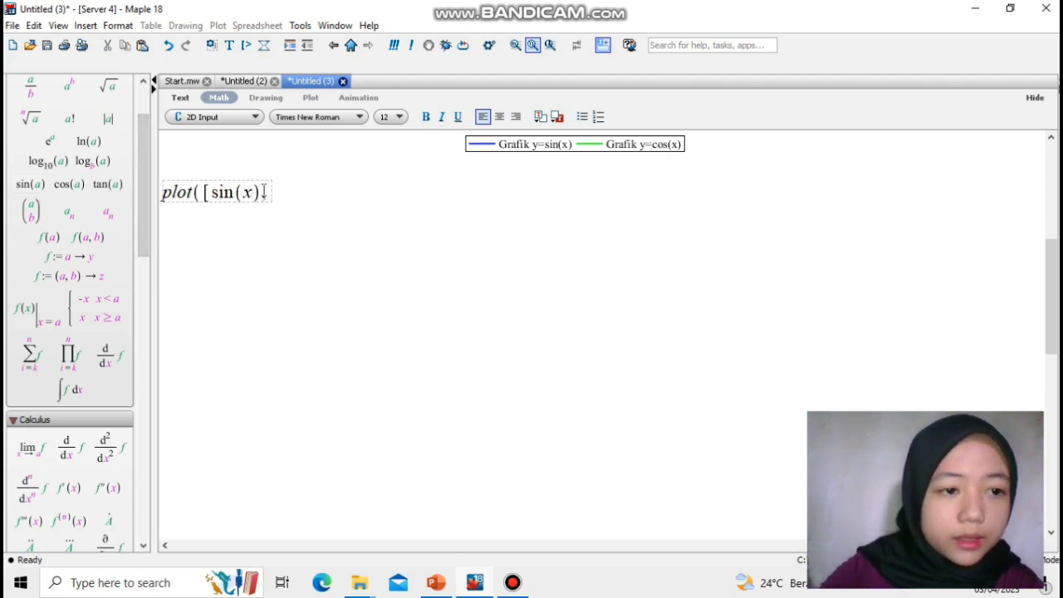
# - Add cos(x) as the second function and close the function list
pyautogui.click(82, 186)
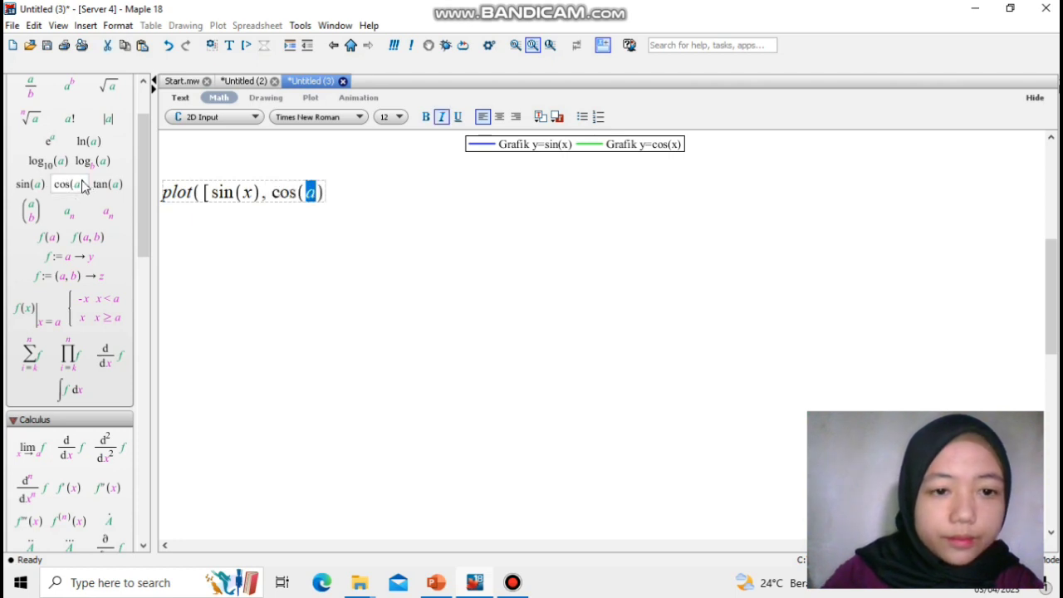
pyautogui.write('x)')
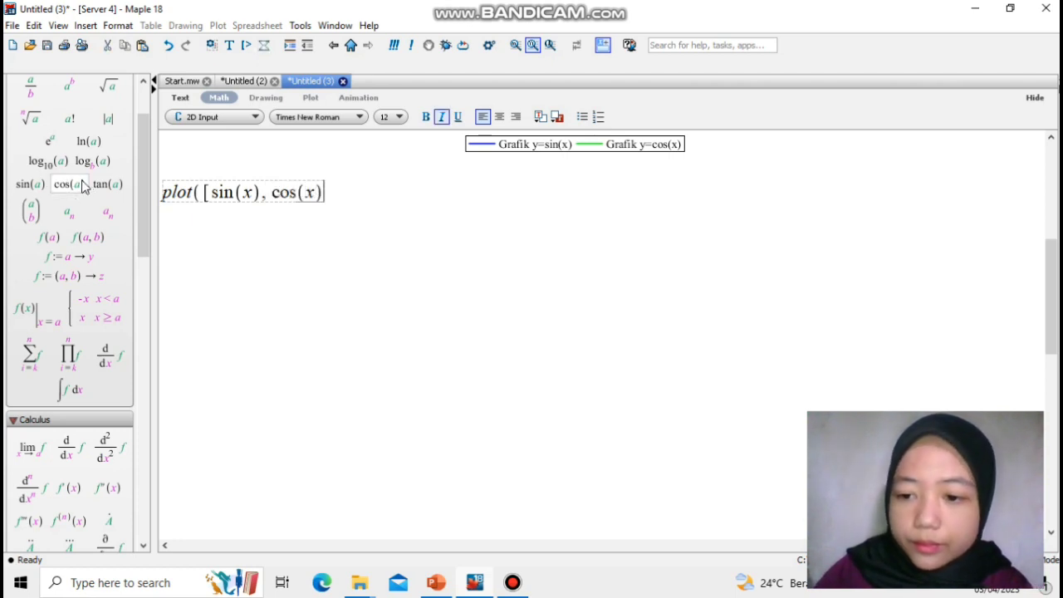
pyautogui.write(']')
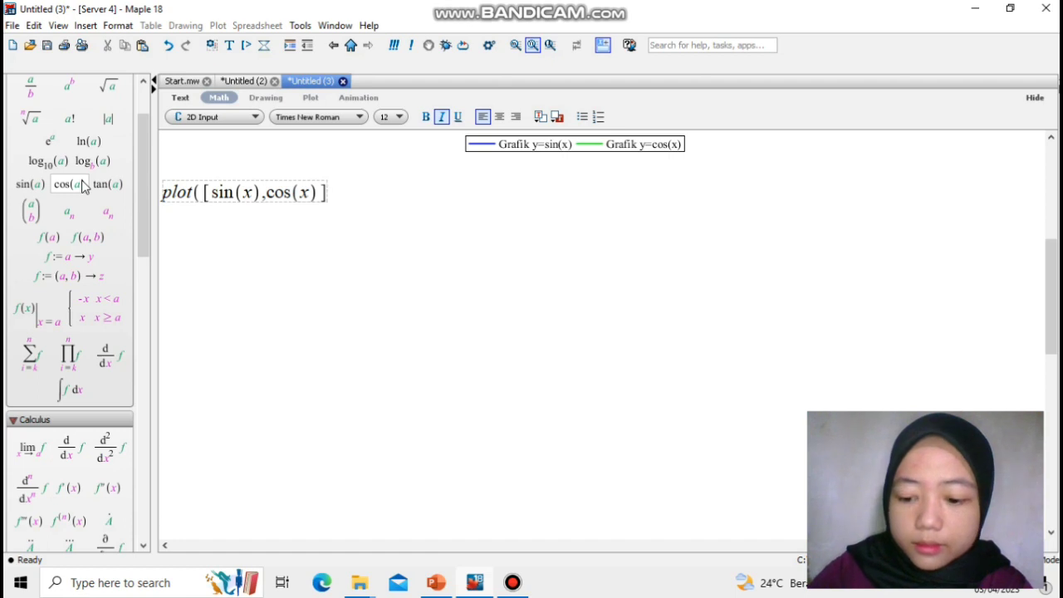
pyautogui.press('BackSpace')
pyautogui.press('BackSpace')
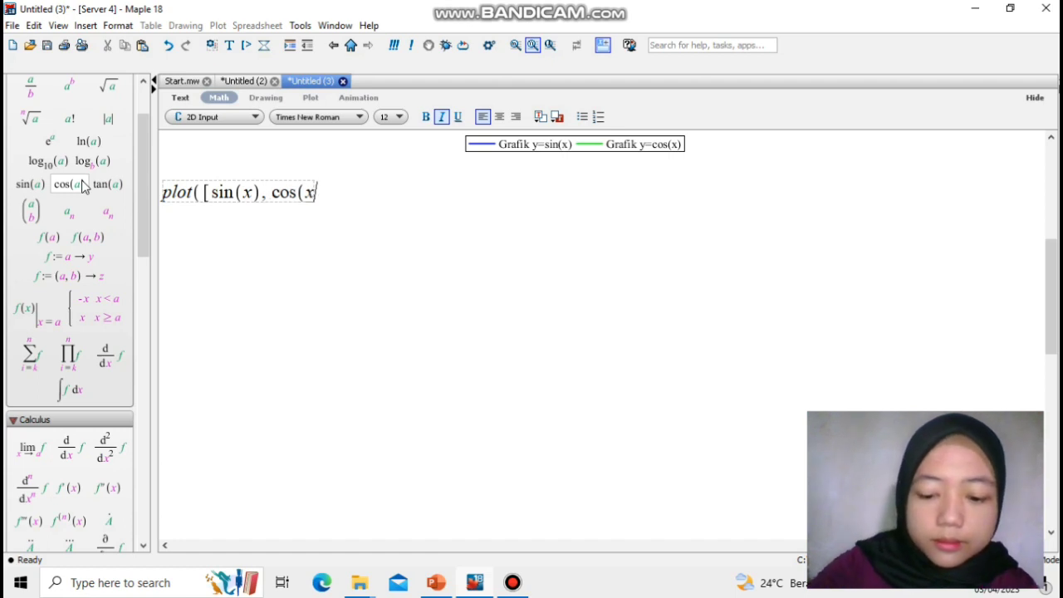
pyautogui.write(') ]')
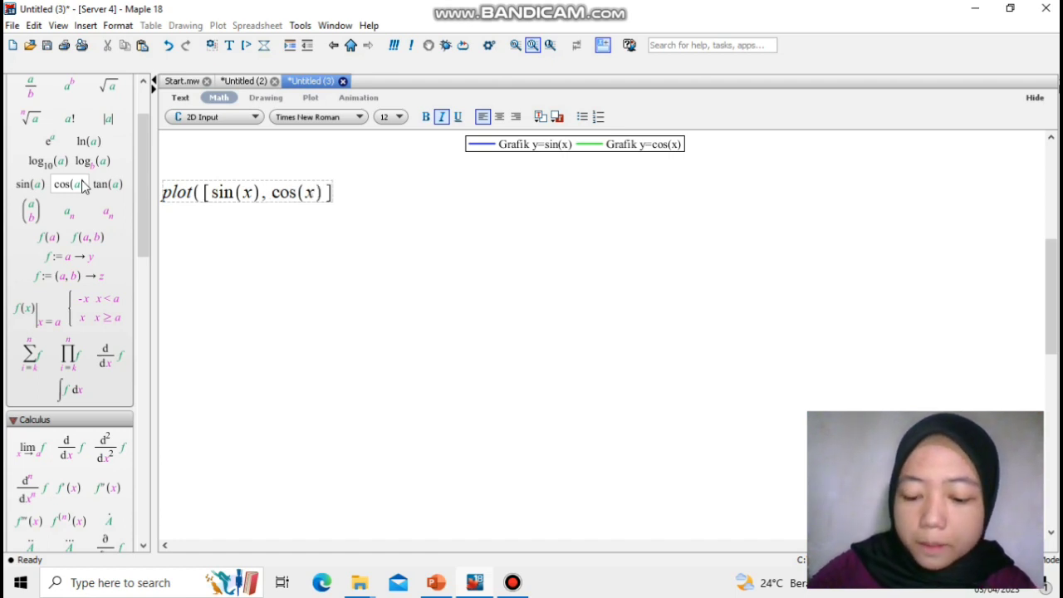
# - Add the range x = 0..3π to the new plot command, close it and execute it
pyautogui.write(', ')
pyautogui.write('x')
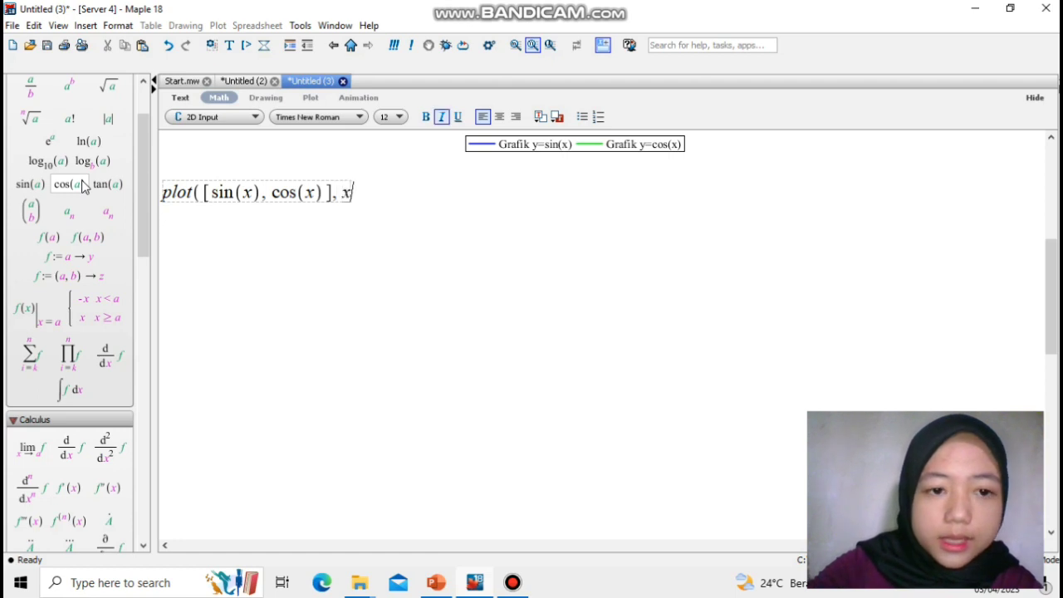
pyautogui.write(' = 0 ..3')
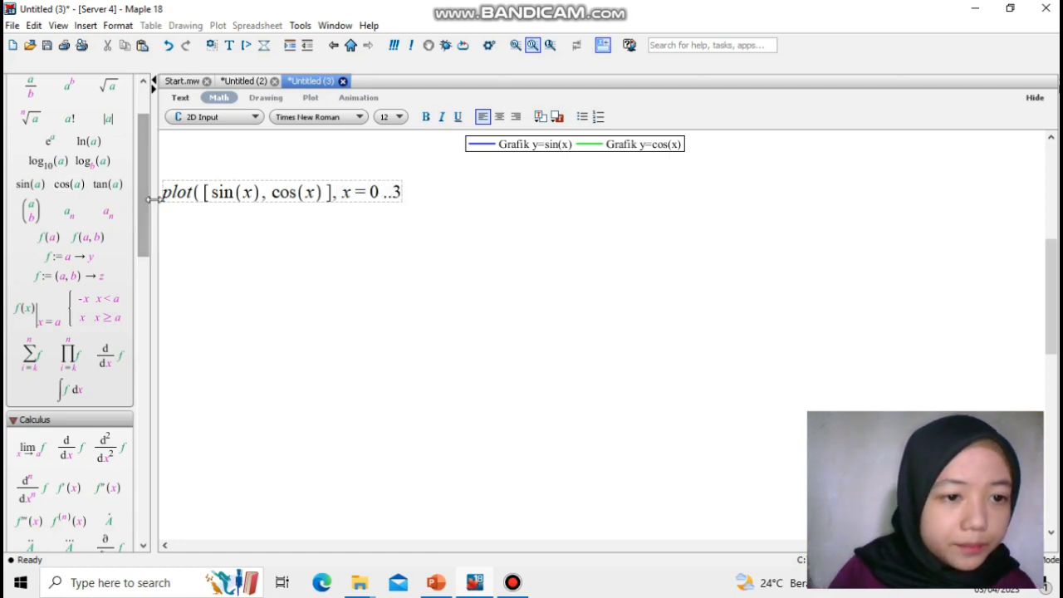
pyautogui.moveTo(143, 202); pyautogui.dragTo(145, 423)
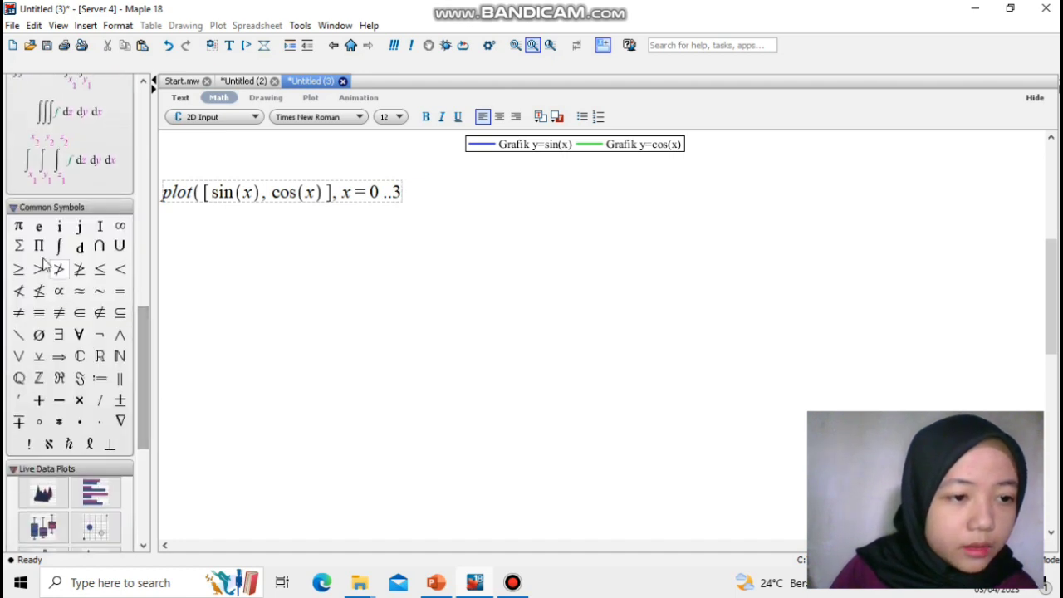
pyautogui.click(18, 226)
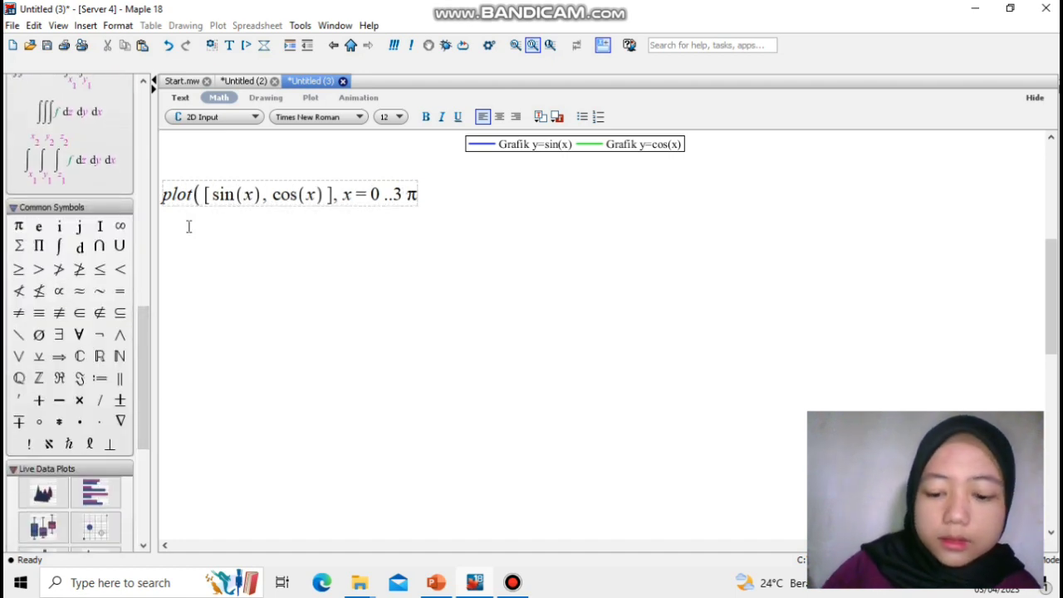
pyautogui.write(')')
pyautogui.press('Return')
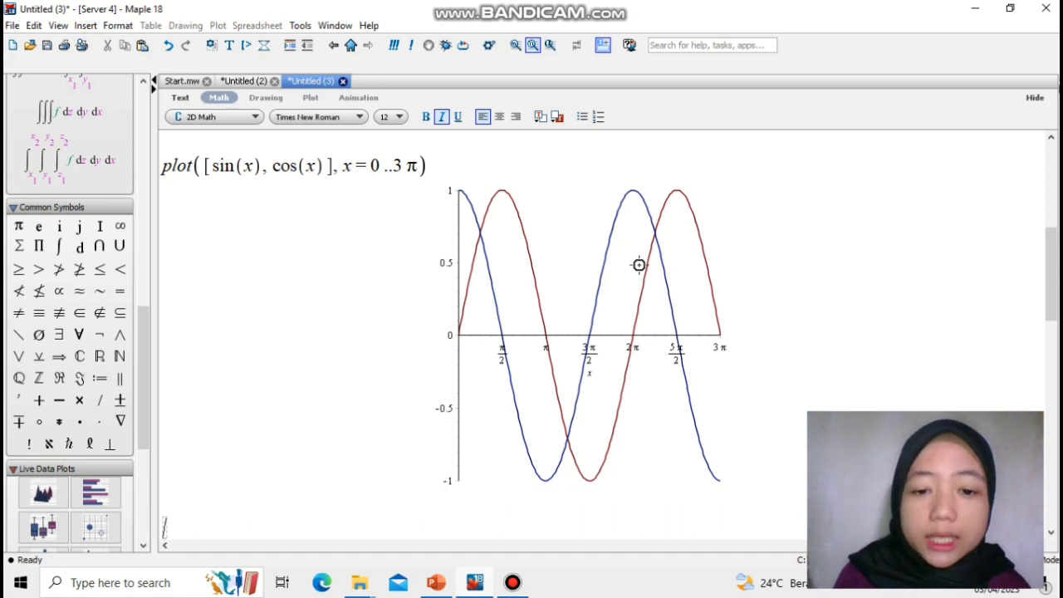
# - Add the title "Grafik Fungsi Sinus dan Cosinus" to the new plot, replacing the placeholder text
pyautogui.click(592, 249)
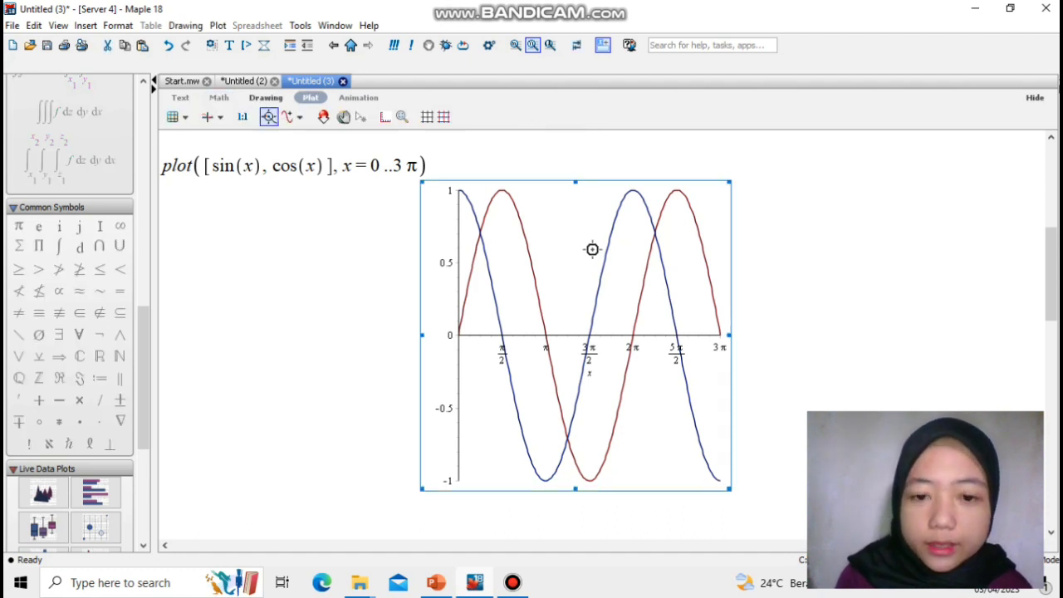
pyautogui.rightClick(592, 249)
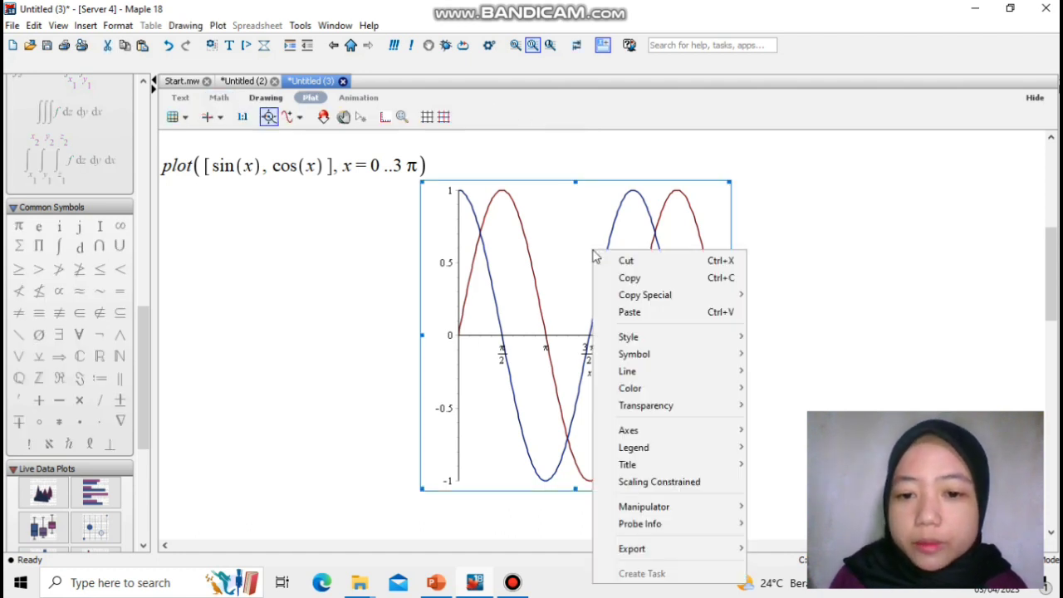
pyautogui.moveTo(655, 455)
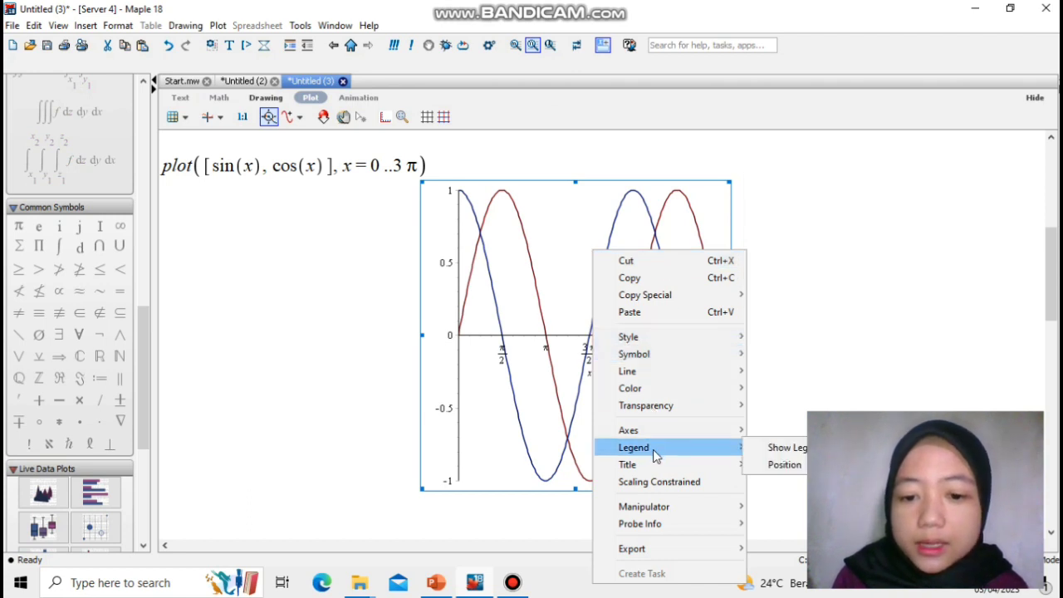
pyautogui.moveTo(664, 413)
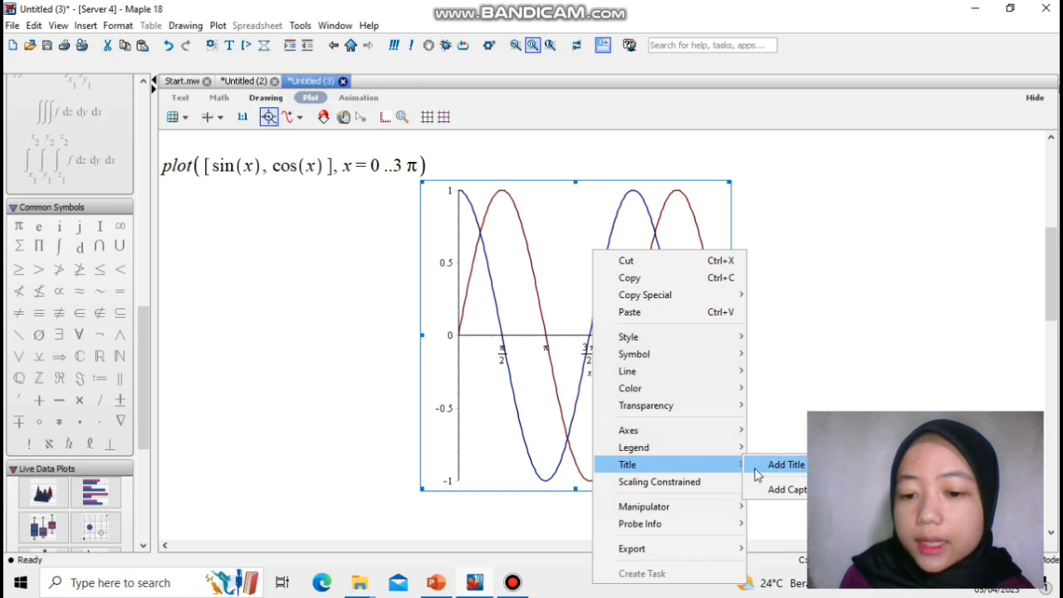
pyautogui.click(770, 470)
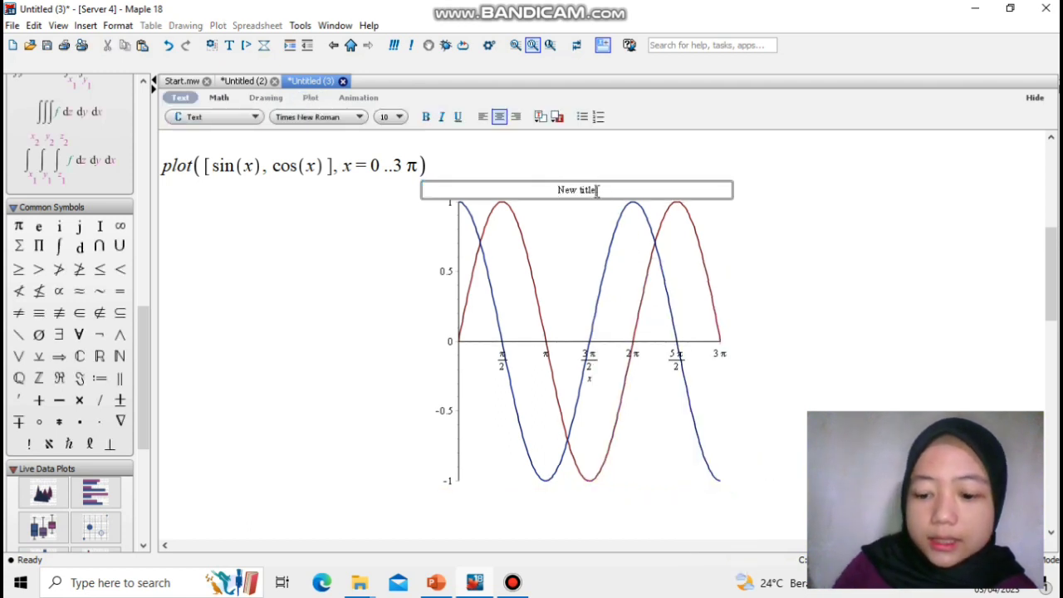
pyautogui.press('BackSpace')
pyautogui.press('BackSpace')
pyautogui.press('BackSpace')
pyautogui.press('BackSpace')
pyautogui.press('BackSpace')
pyautogui.press('BackSpace')
pyautogui.press('BackSpace')
pyautogui.press('BackSpace')
pyautogui.press('BackSpace')
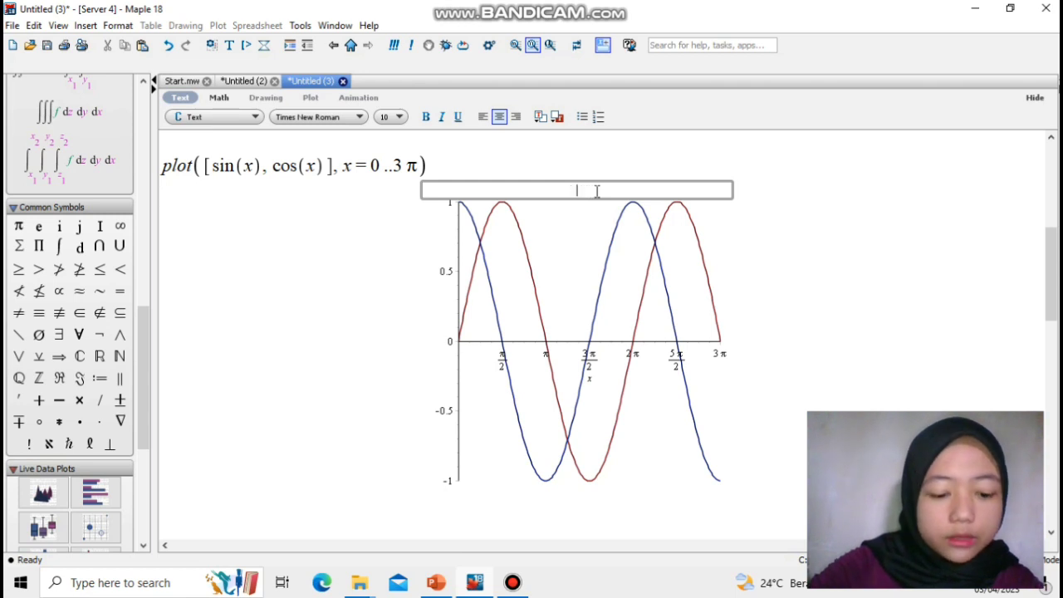
pyautogui.write('Grafik')
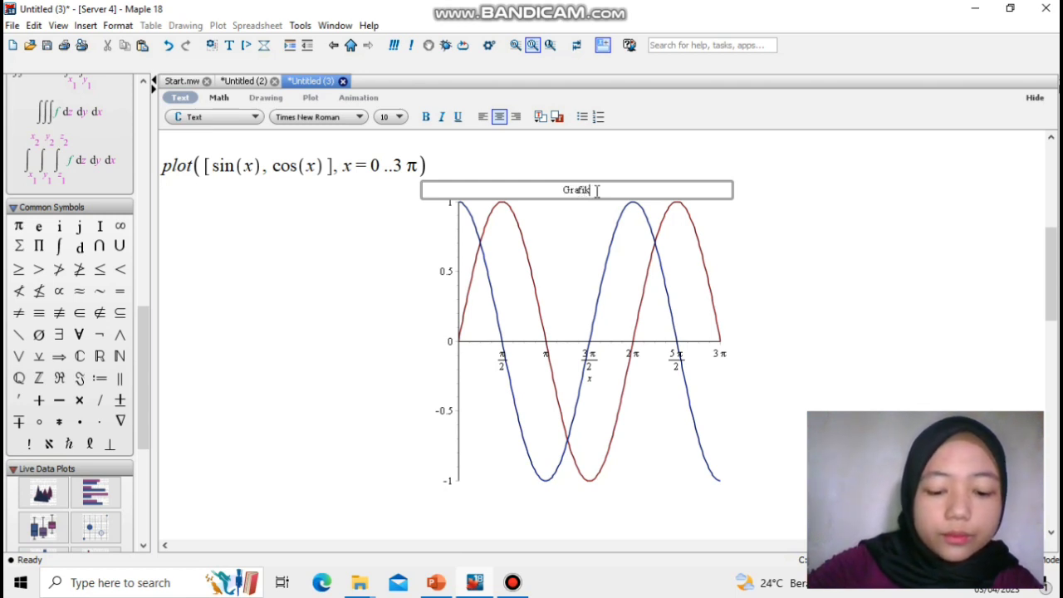
pyautogui.write(' Fungsi')
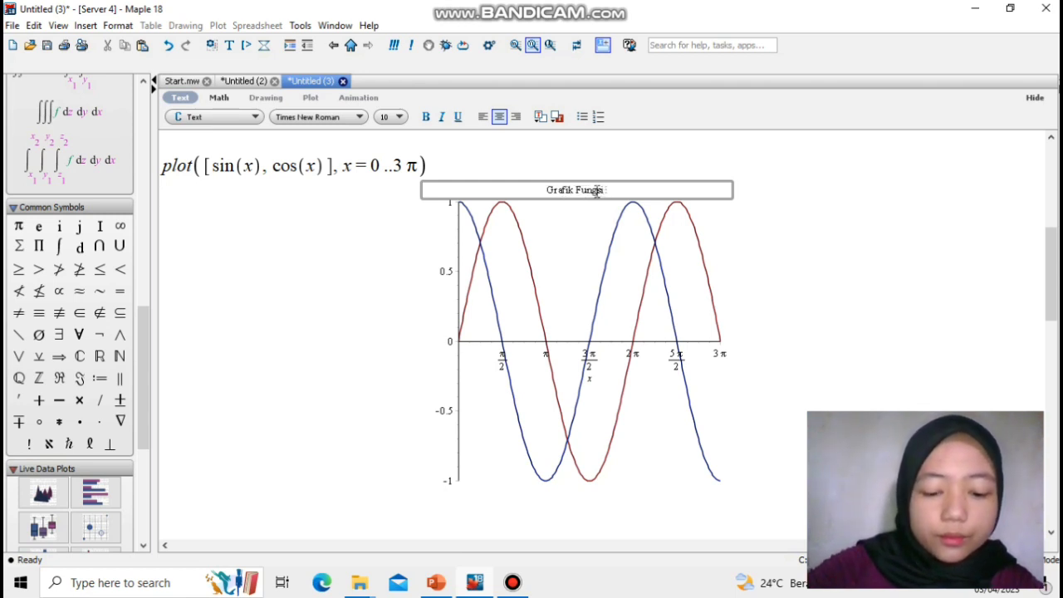
pyautogui.write(' Sinus dan')
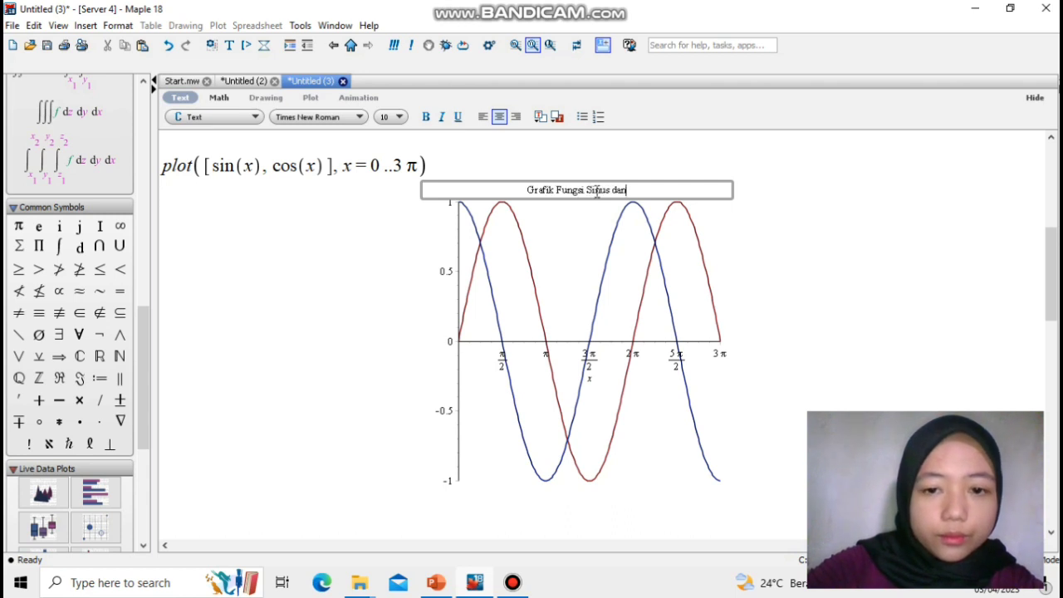
pyautogui.write(' Cosinus')
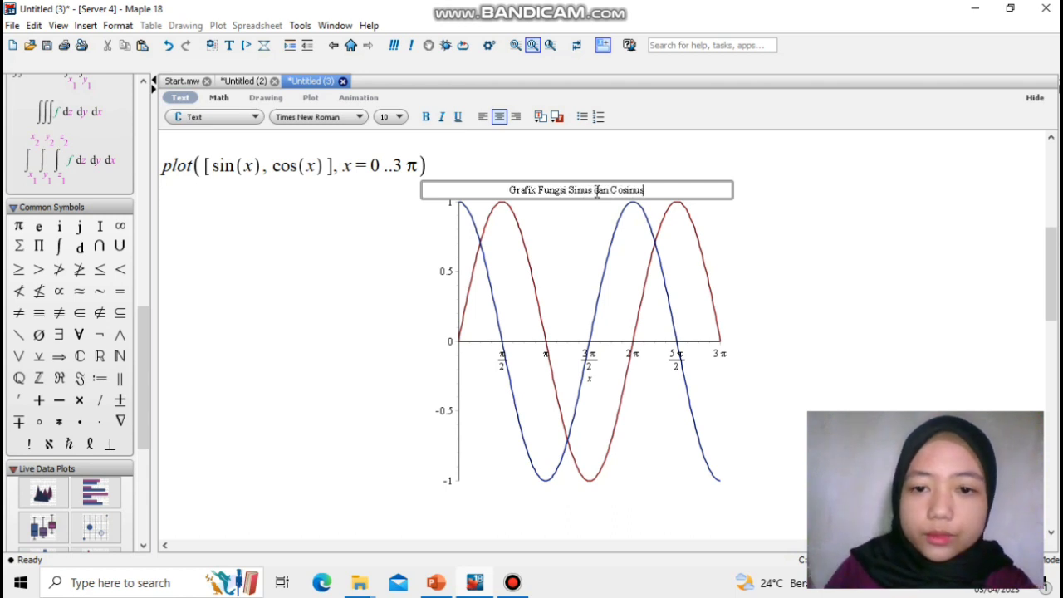
pyautogui.click(591, 226)
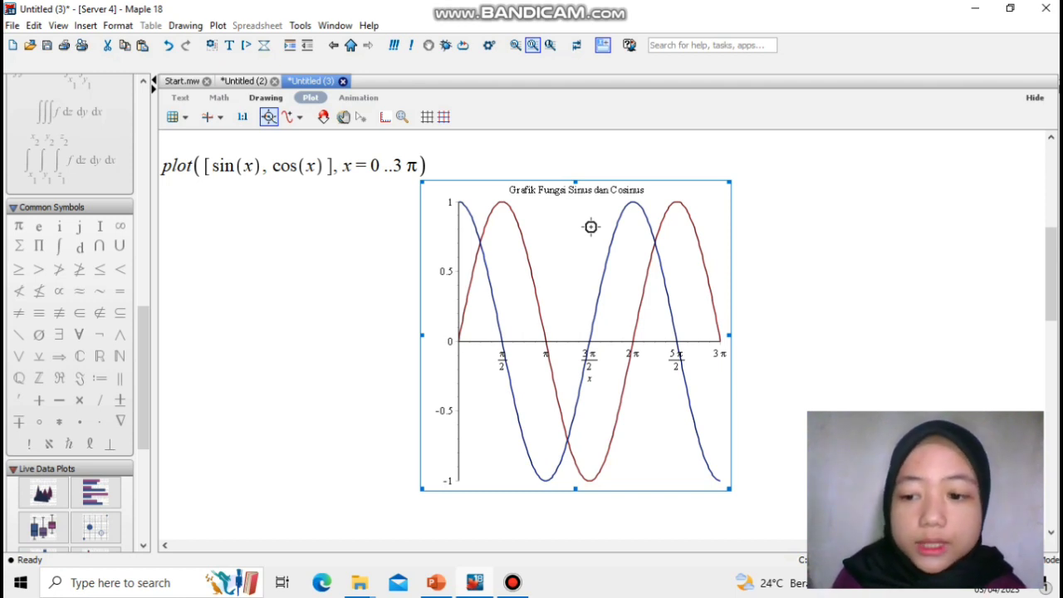
# - Change the color of the cos(x) curve in the new plot to Green
pyautogui.click(488, 265)
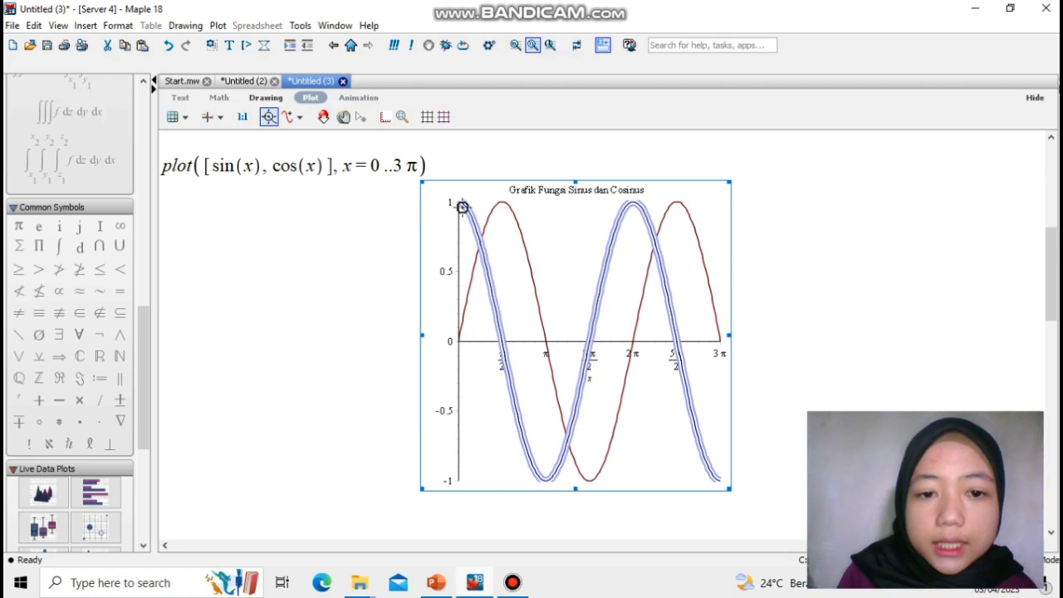
pyautogui.rightClick(491, 294)
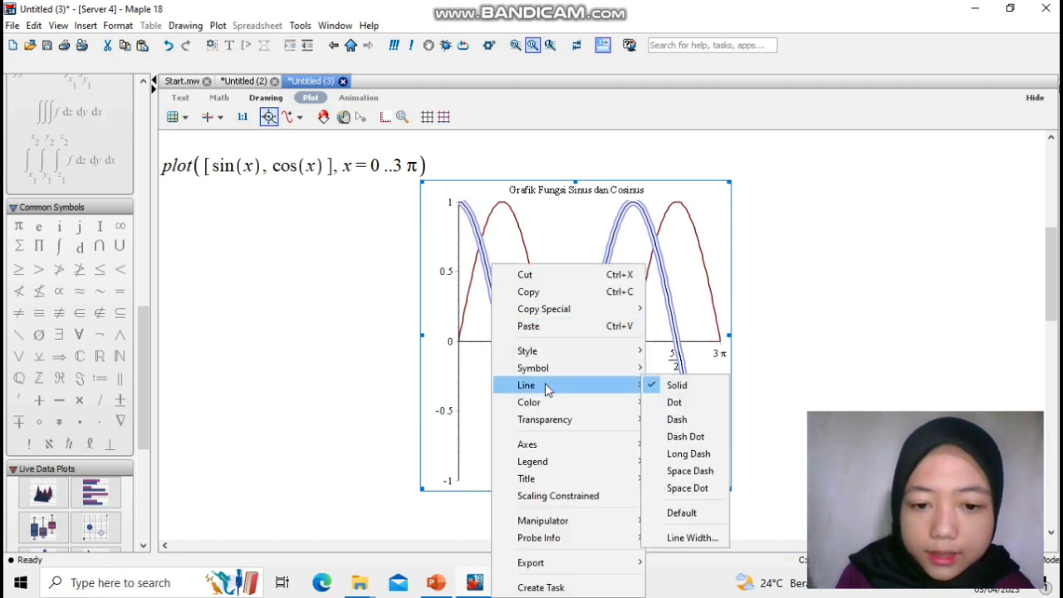
pyautogui.moveTo(546, 400)
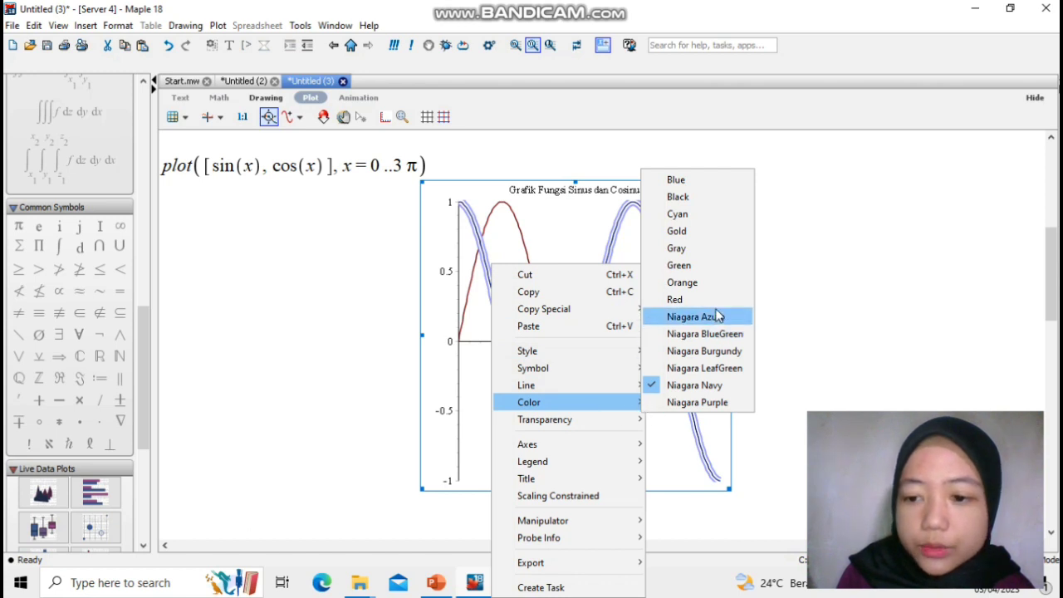
pyautogui.click(705, 264)
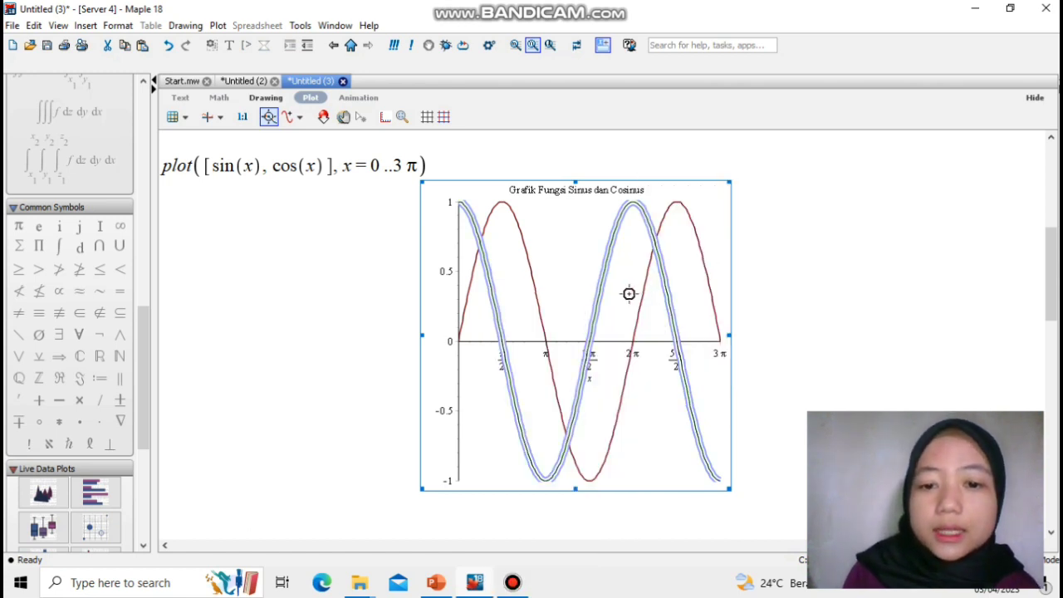
# - Change the color of the sin(x) curve to Blue and deselect the plot
pyautogui.click(523, 236)
pyautogui.rightClick(523, 236)
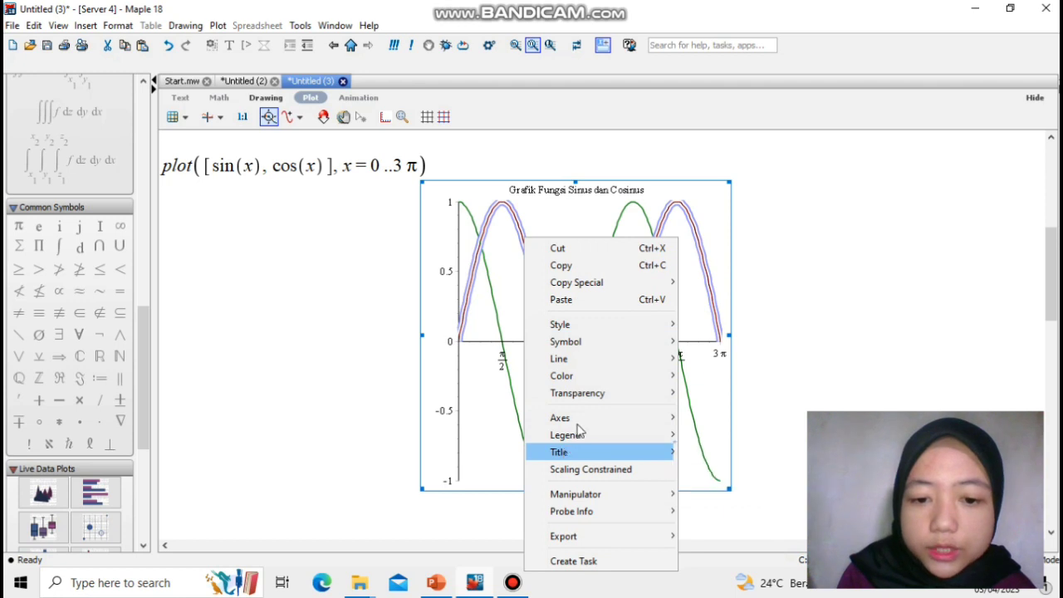
pyautogui.moveTo(590, 381)
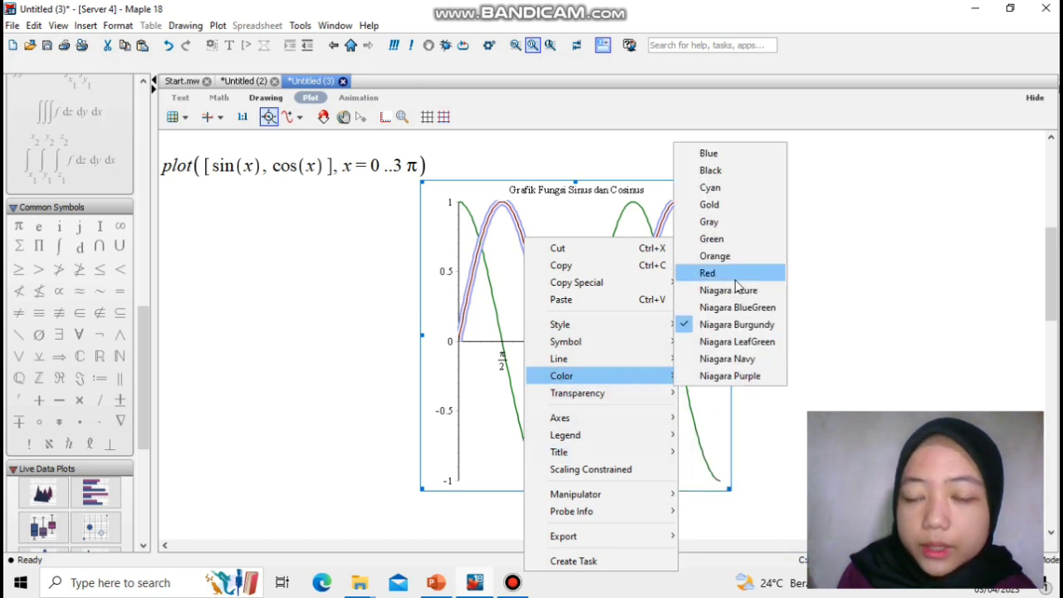
pyautogui.click(730, 161)
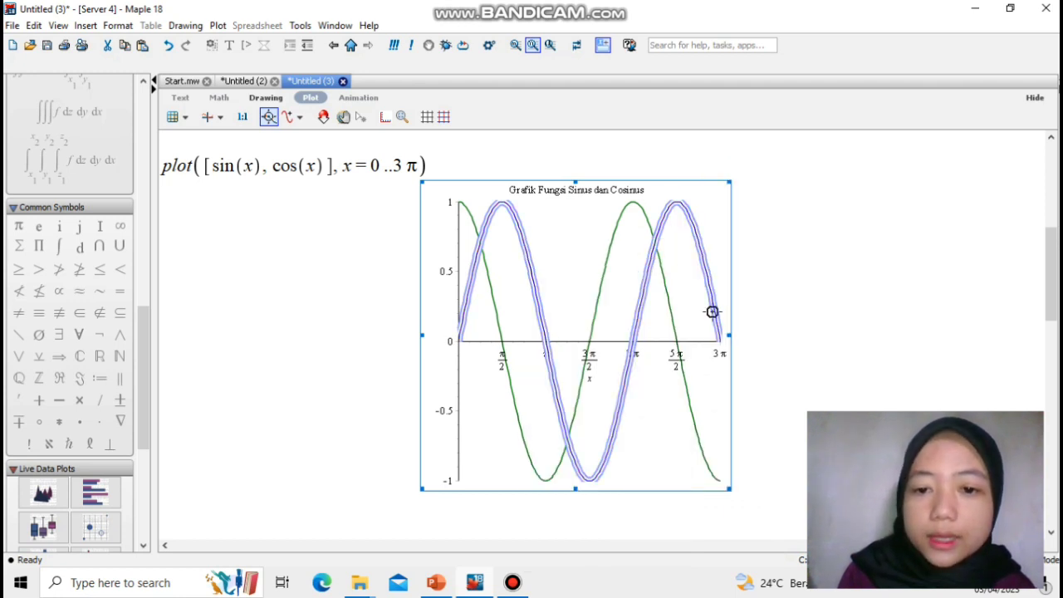
pyautogui.click(770, 296)
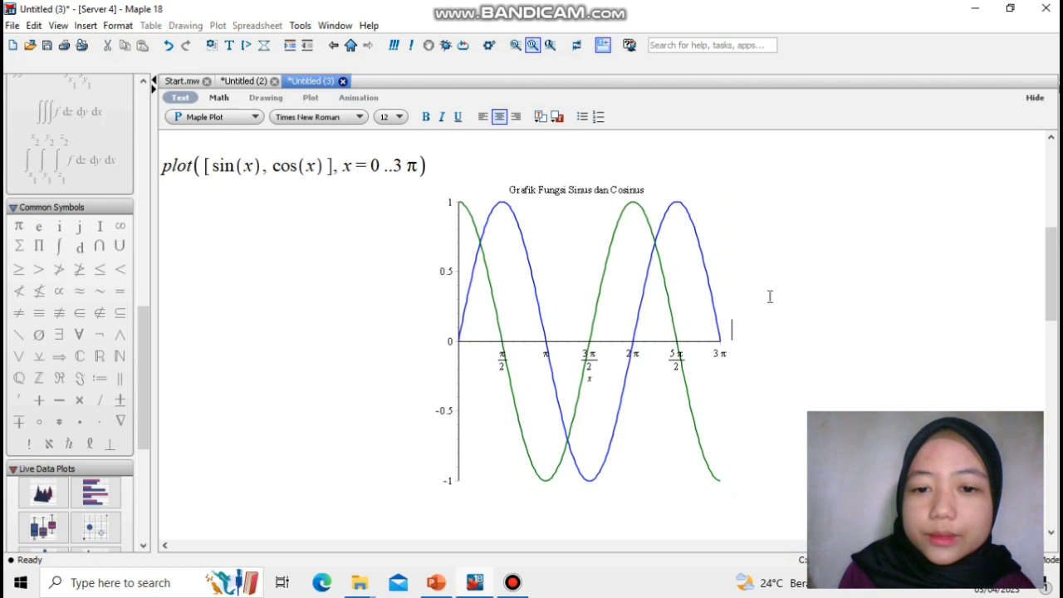
# - Edit the plot's horizontal axis label so it reads "nilai x"
pyautogui.click(573, 275)
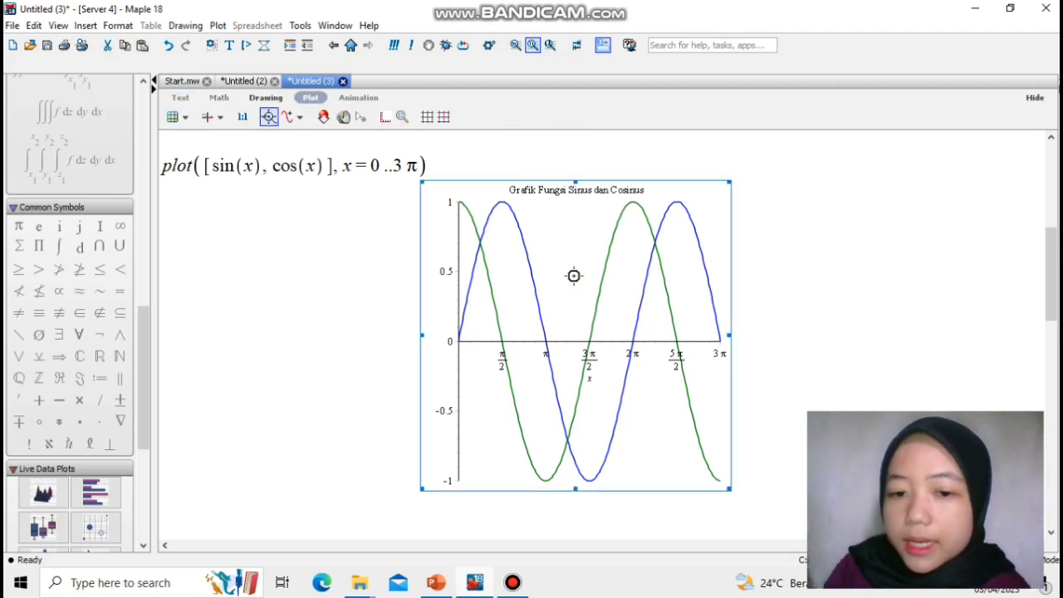
pyautogui.rightClick(574, 276)
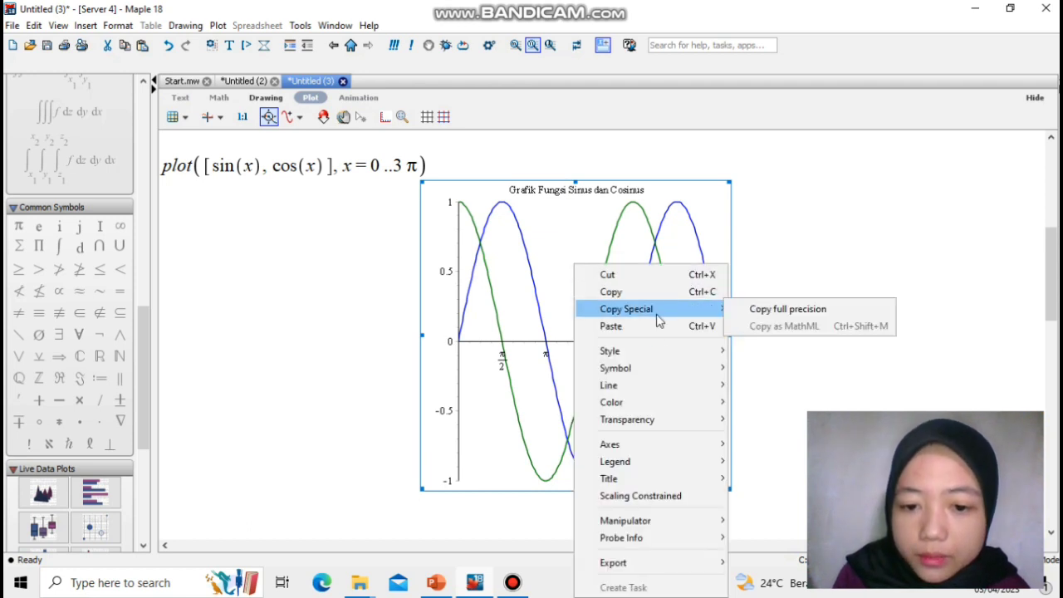
pyautogui.moveTo(657, 402)
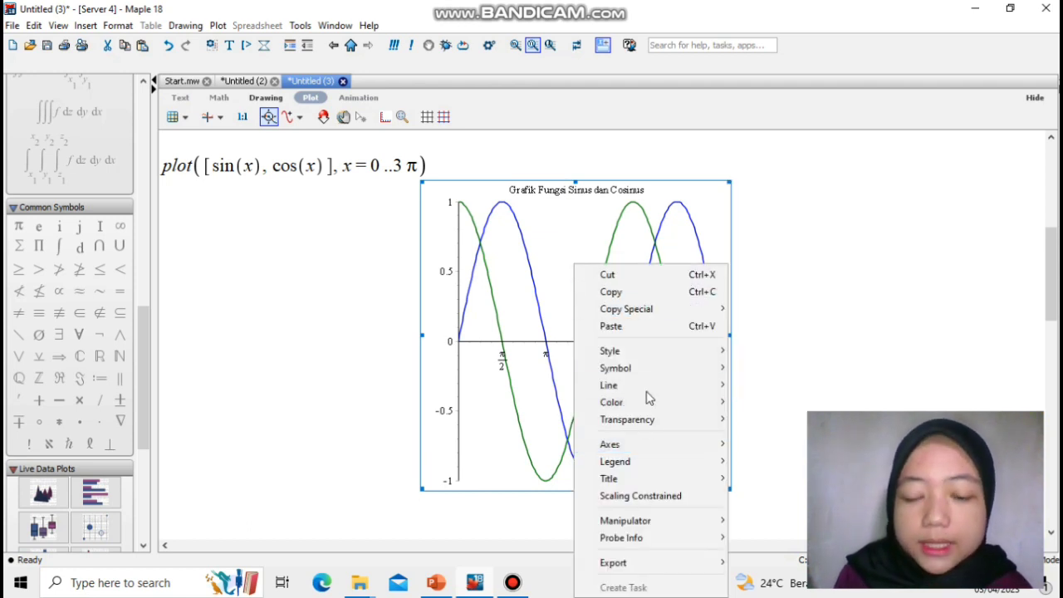
pyautogui.moveTo(648, 446)
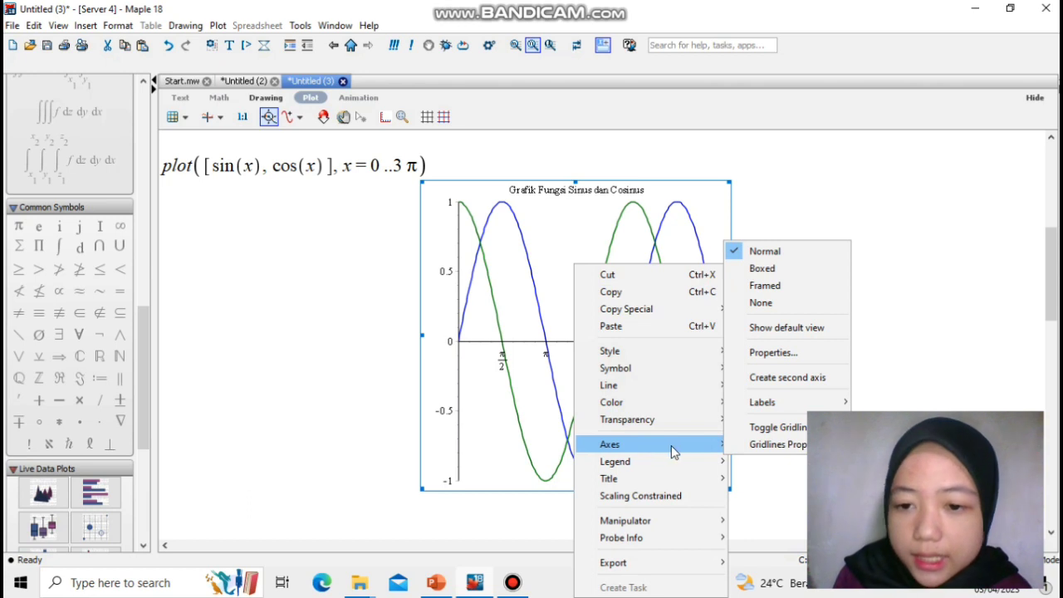
pyautogui.moveTo(777, 404)
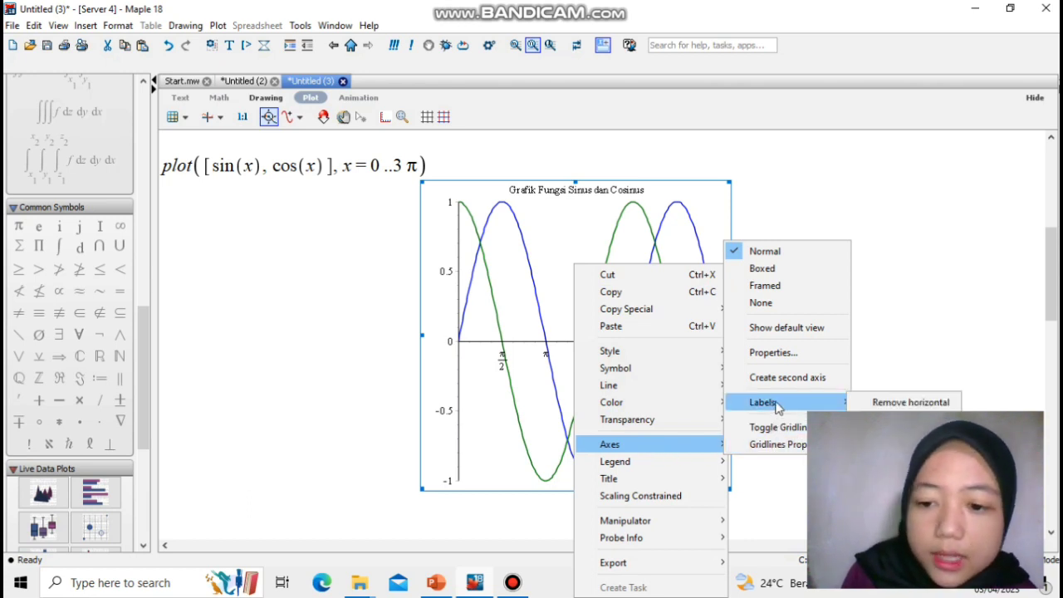
pyautogui.click(870, 409)
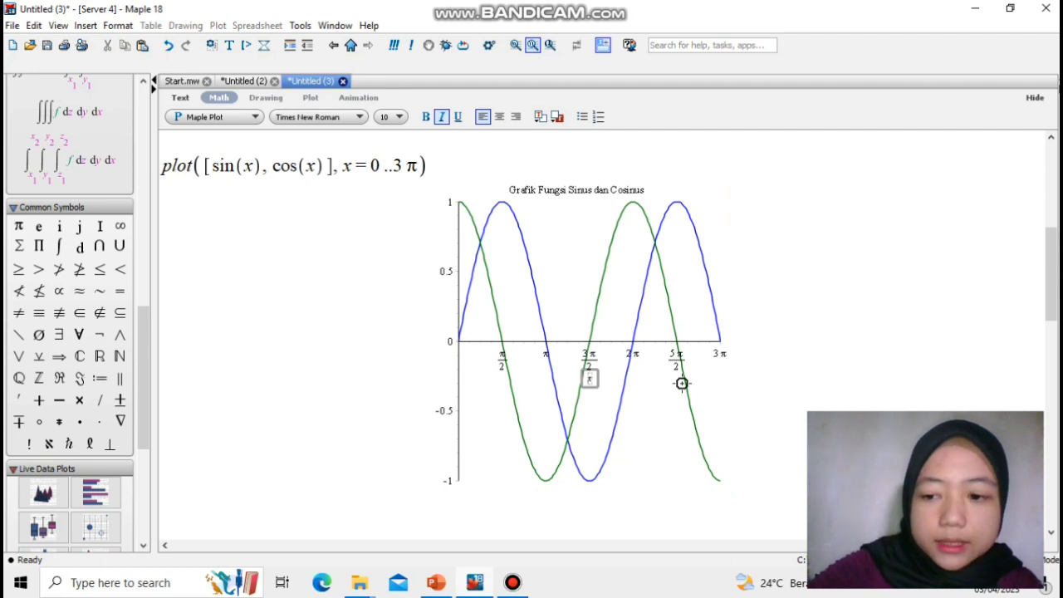
pyautogui.write('nilai')
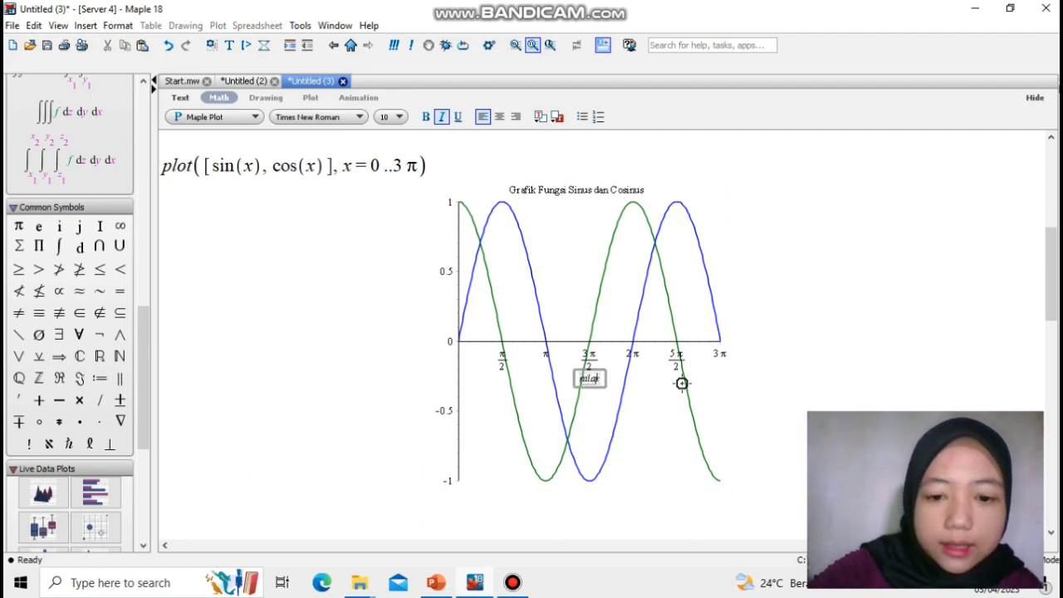
pyautogui.write(' x')
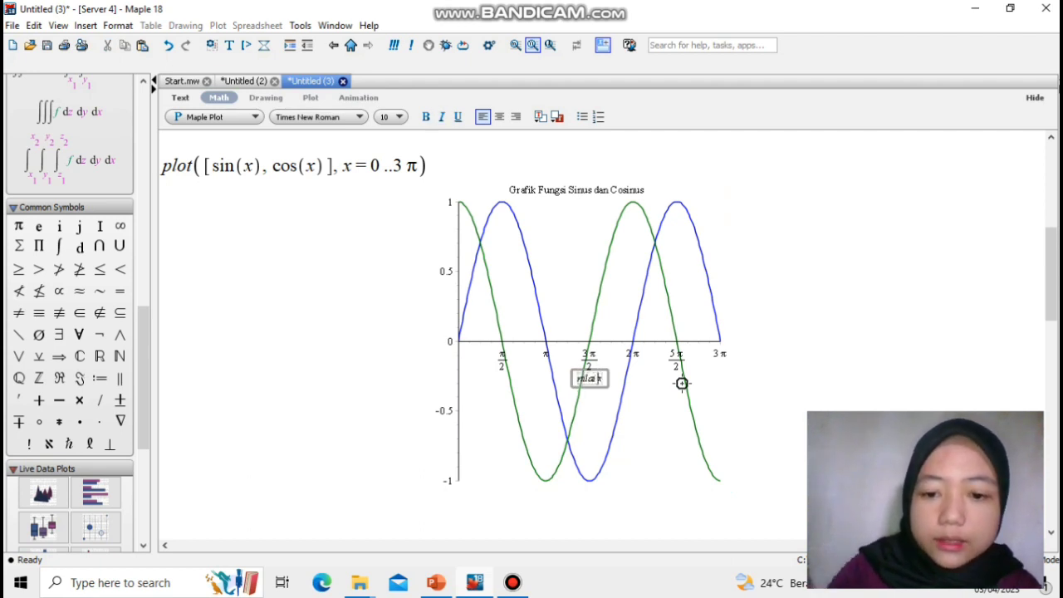
# - Add the vertical axis label "nilai y" to the plot
pyautogui.click(570, 291)
pyautogui.rightClick(569, 291)
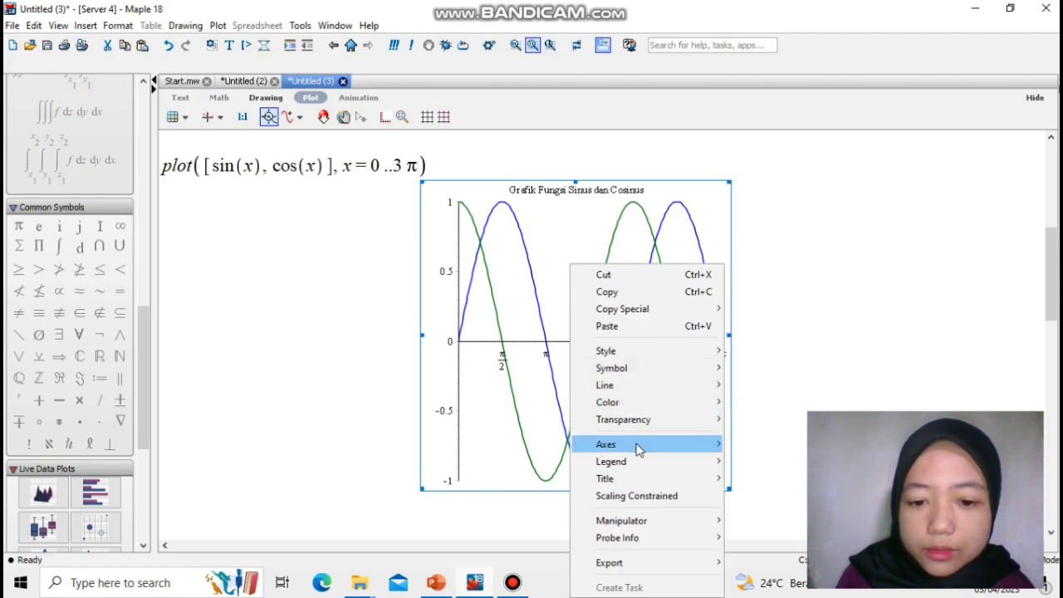
pyautogui.moveTo(673, 450)
pyautogui.moveTo(764, 406)
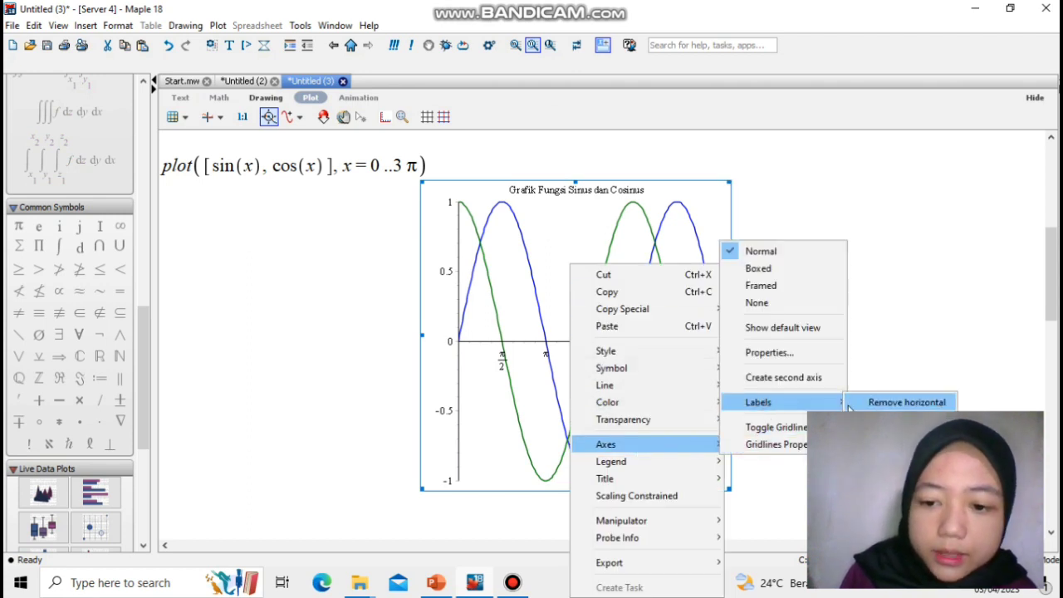
pyautogui.click(897, 420)
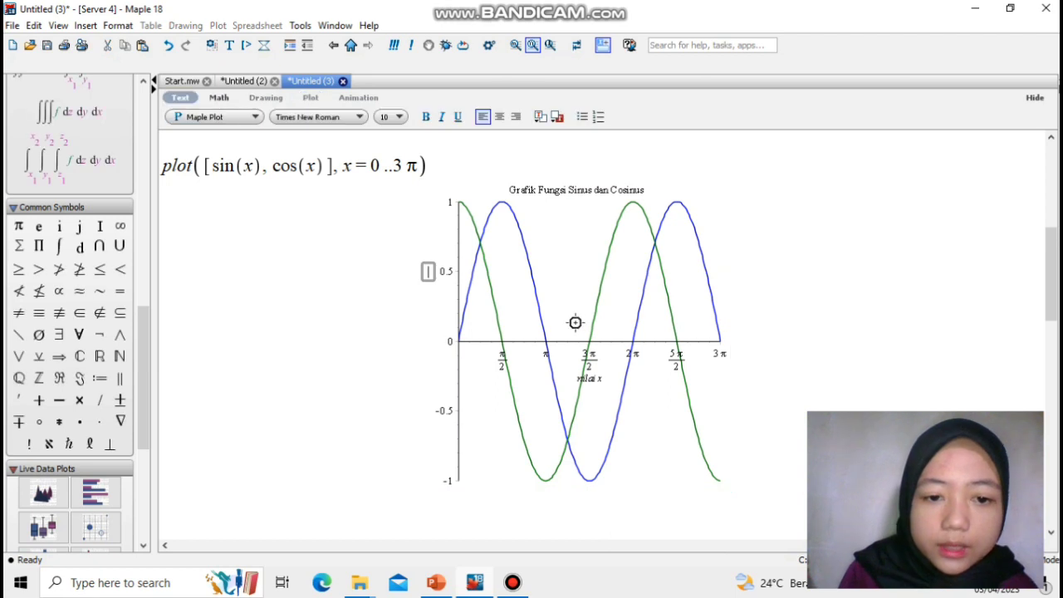
pyautogui.write('nilai y')
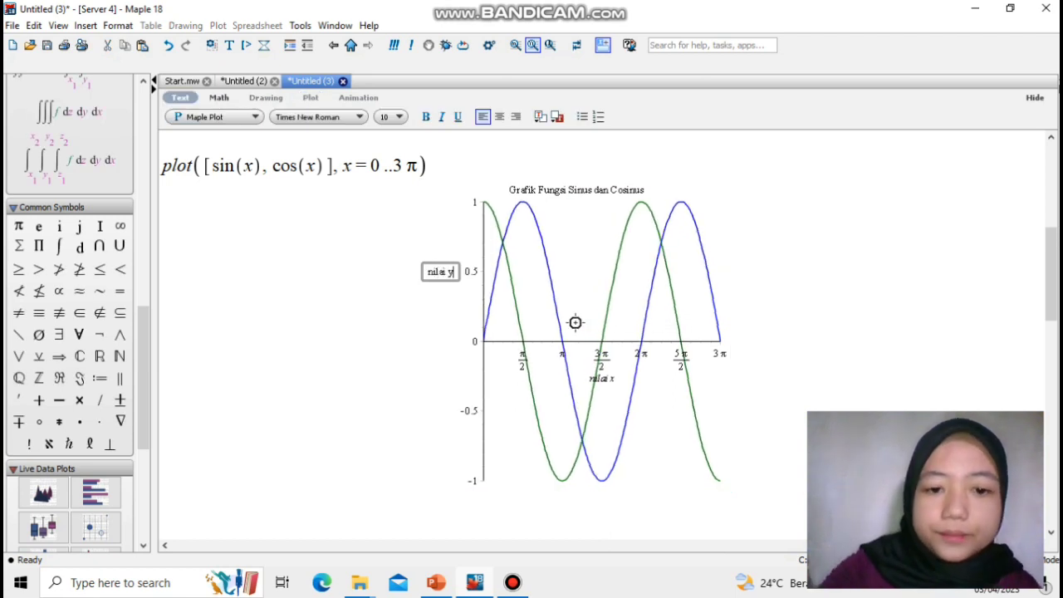
# - Show the legend for the two curves on the plot
pyautogui.click(590, 269)
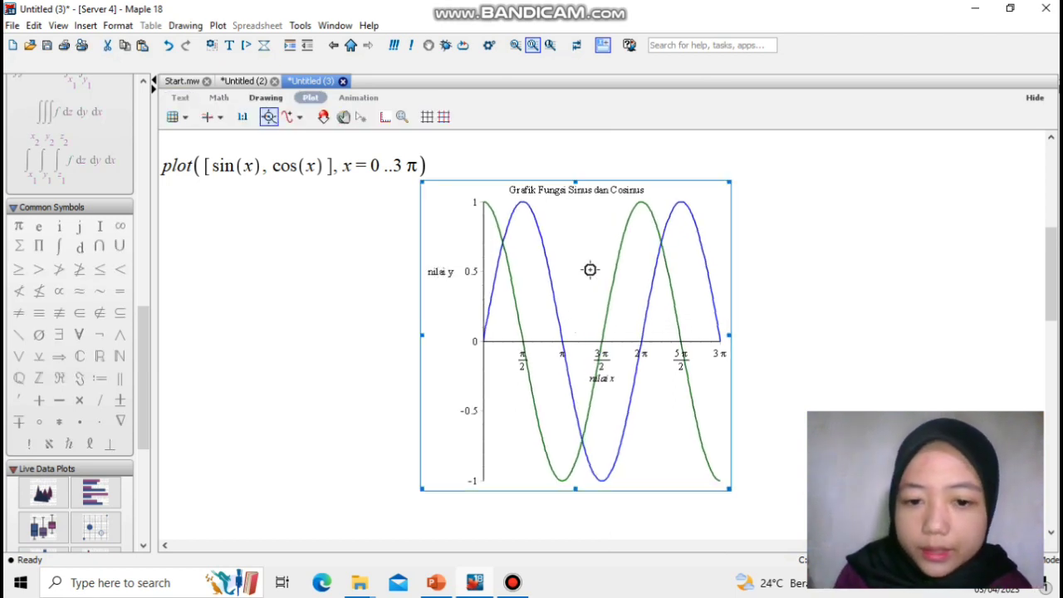
pyautogui.rightClick(590, 269)
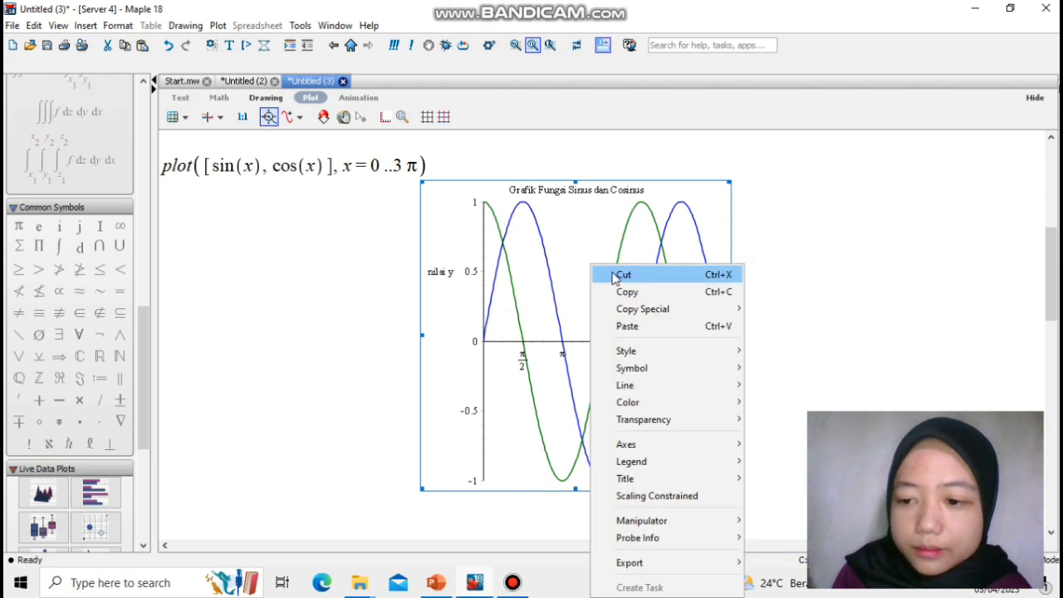
pyautogui.moveTo(650, 449)
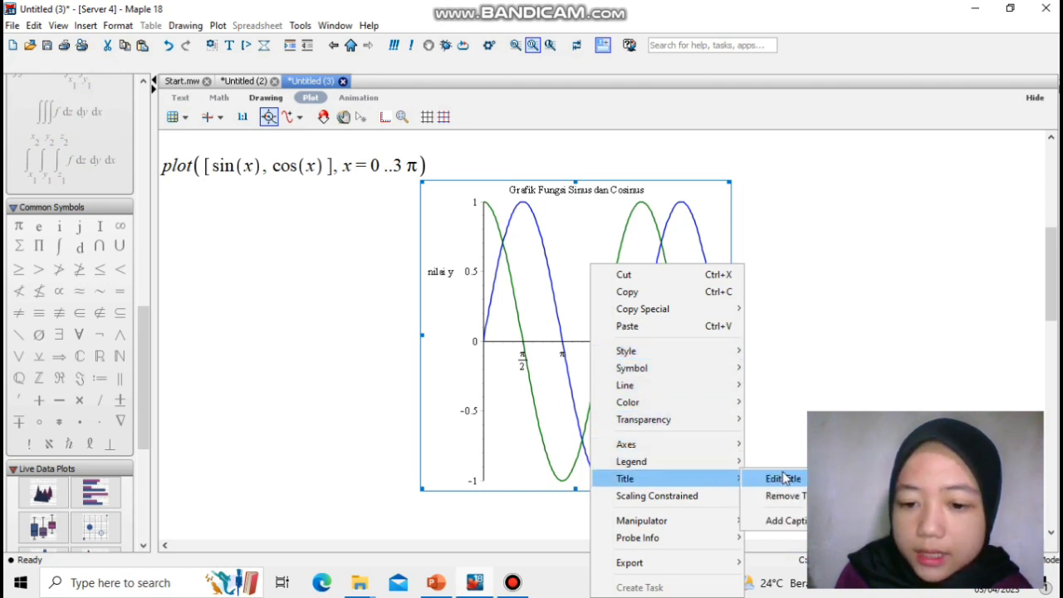
pyautogui.moveTo(708, 470)
pyautogui.click(762, 461)
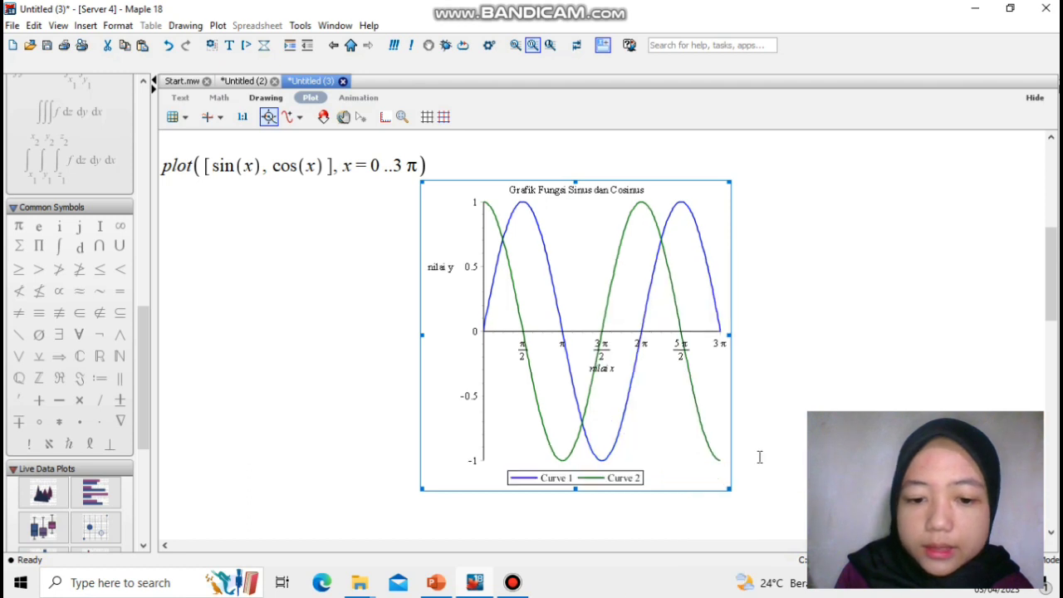
# - Replace the legend text of the blue curve with "Grafik y=sin(x)"
pyautogui.click(564, 478)
pyautogui.press('Right')
pyautogui.press('Right')
pyautogui.press('Right')
pyautogui.press('Right')
pyautogui.press('Right')
pyautogui.press('Right')
pyautogui.press('Right')
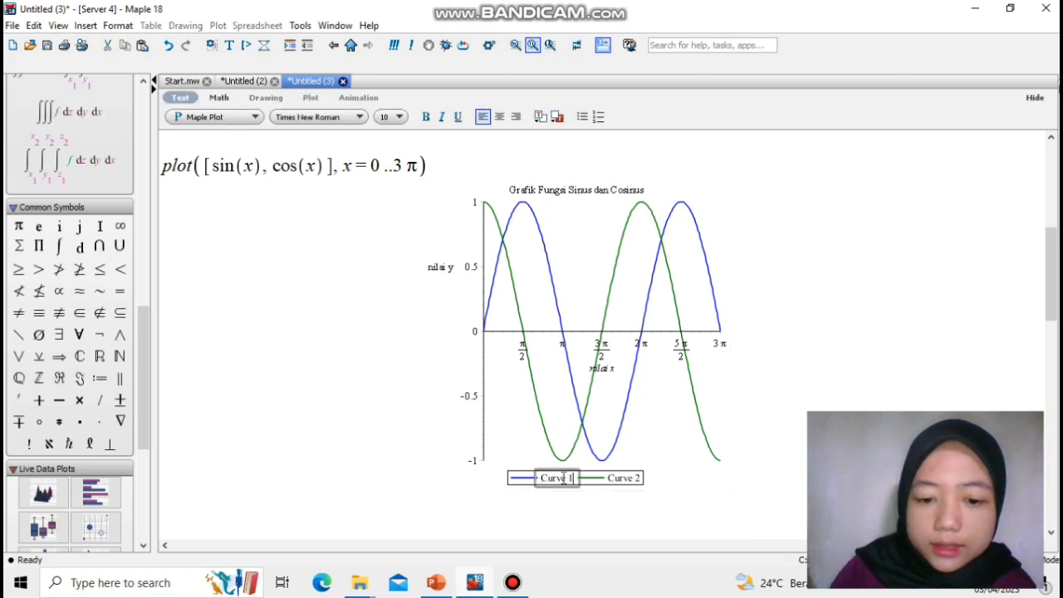
pyautogui.press('BackSpace')
pyautogui.press('BackSpace')
pyautogui.press('BackSpace')
pyautogui.press('BackSpace')
pyautogui.press('BackSpace')
pyautogui.press('BackSpace')
pyautogui.press('BackSpace')
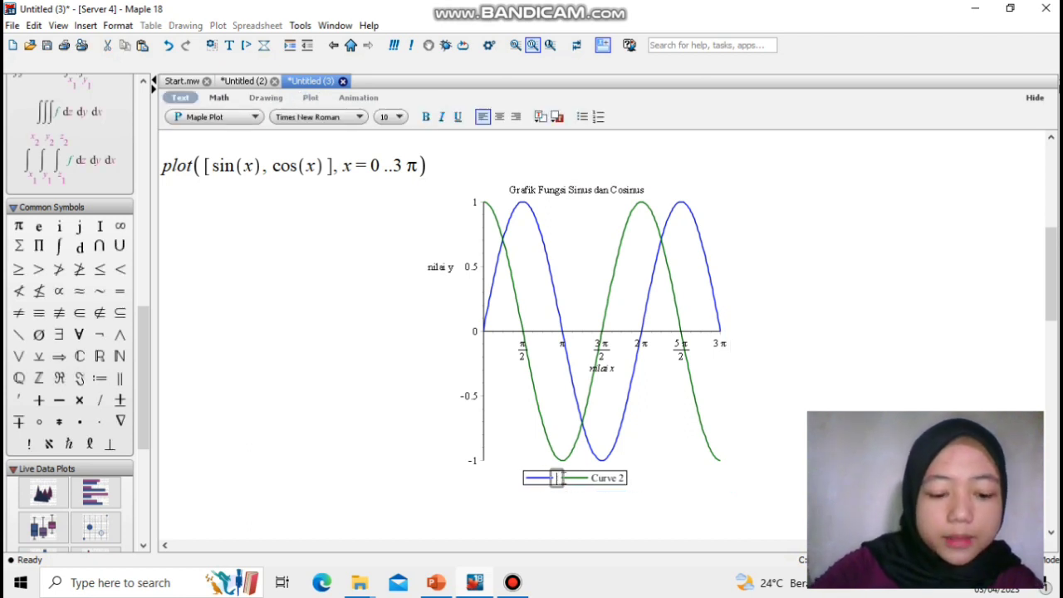
pyautogui.write('Grafik ')
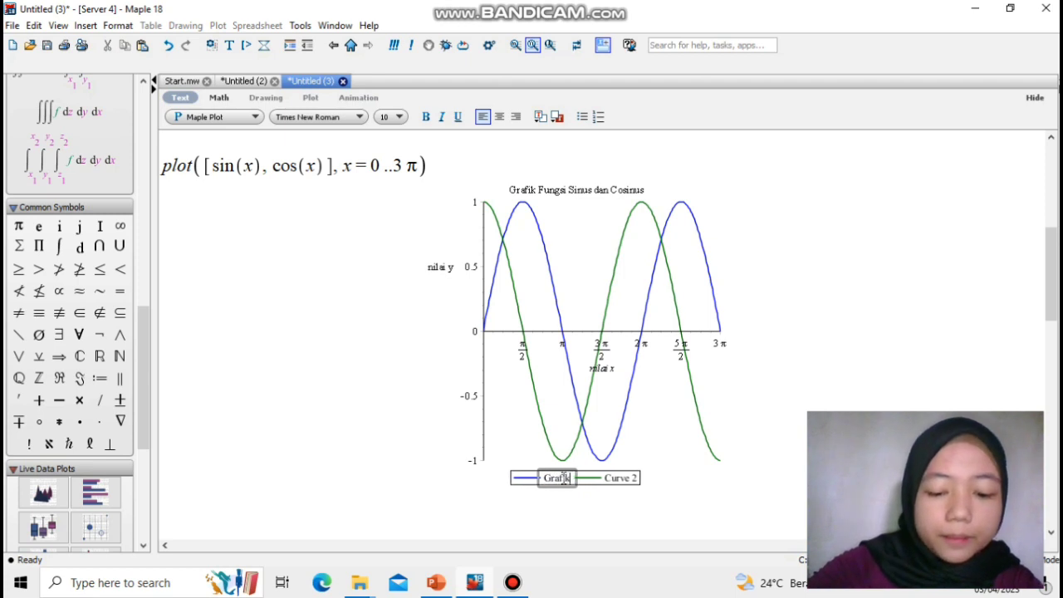
pyautogui.write('y=')
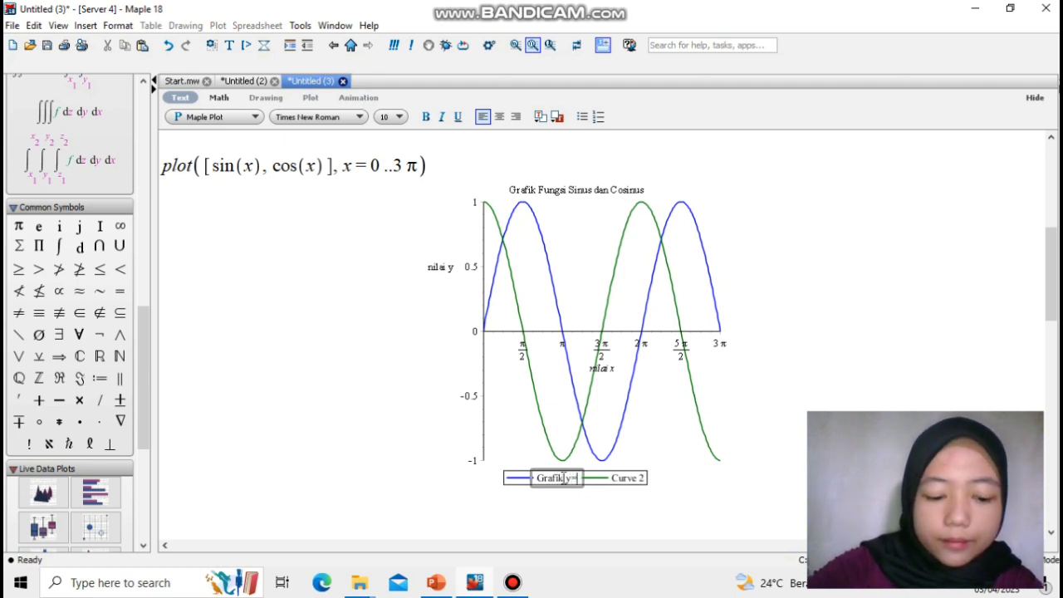
pyautogui.write('sin(x)')
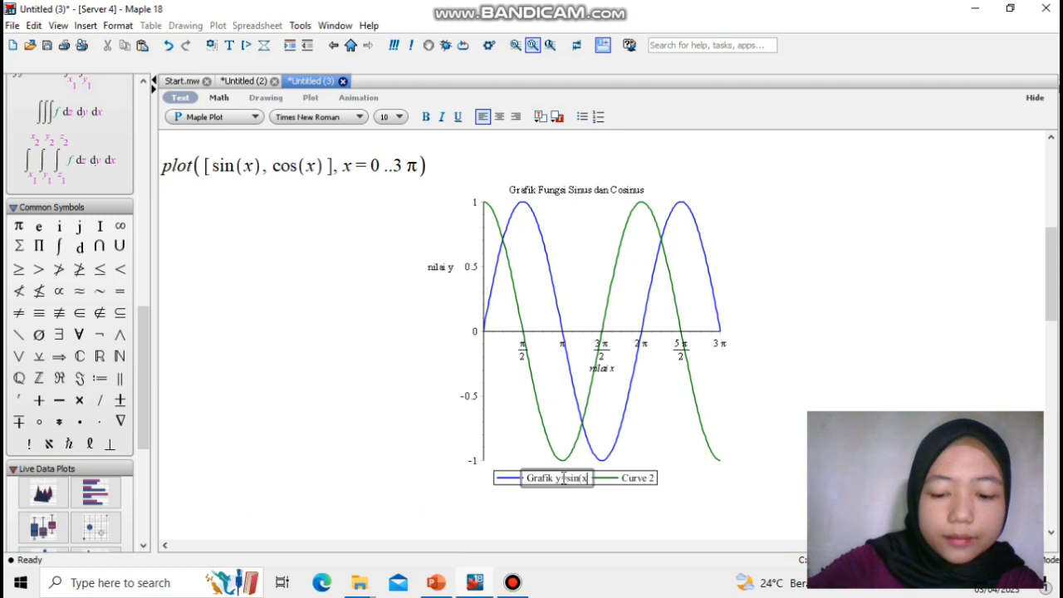
# - Replace the legend text of the green curve with "Grafik y=cos(X)" and finish editing the legend
pyautogui.click(637, 472)
pyautogui.click(638, 475)
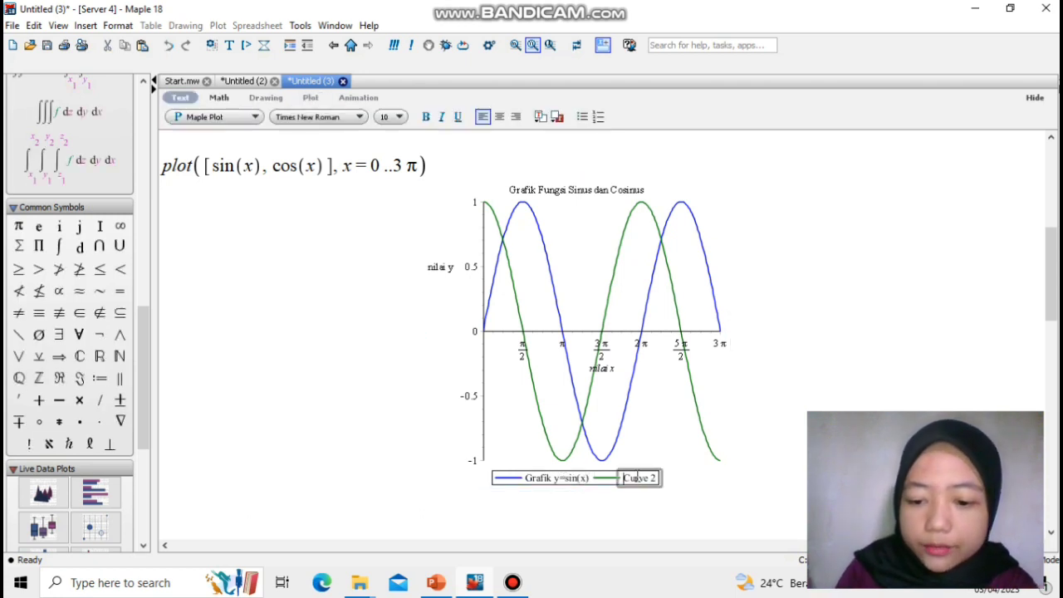
pyautogui.press('Right')
pyautogui.press('Right')
pyautogui.press('Right')
pyautogui.press('Right')
pyautogui.press('Right')
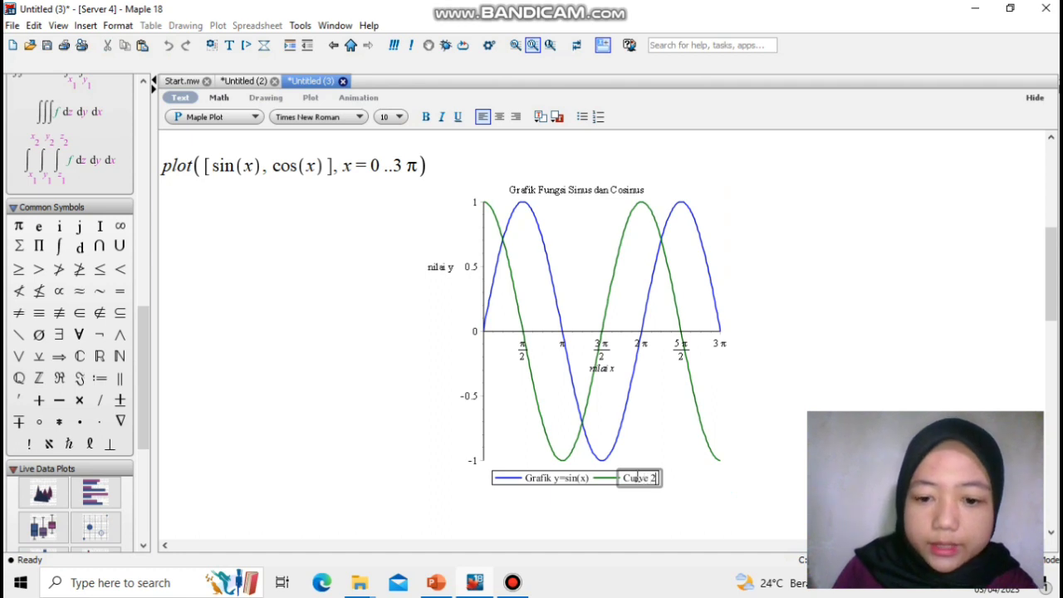
pyautogui.press('BackSpace')
pyautogui.press('BackSpace')
pyautogui.press('BackSpace')
pyautogui.press('BackSpace')
pyautogui.press('BackSpace')
pyautogui.press('BackSpace')
pyautogui.press('BackSpace')
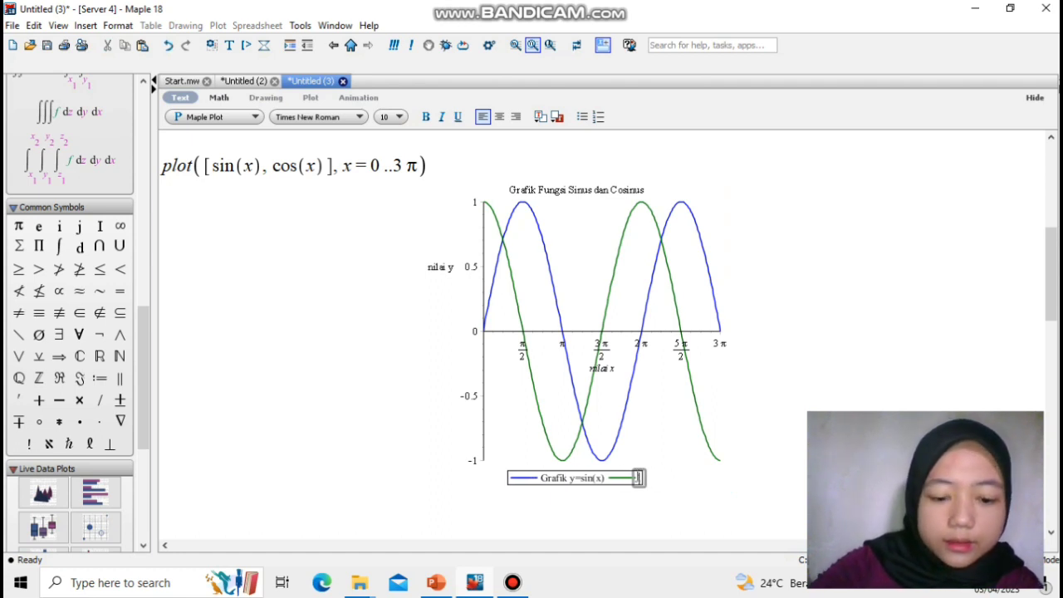
pyautogui.write('Grafik y')
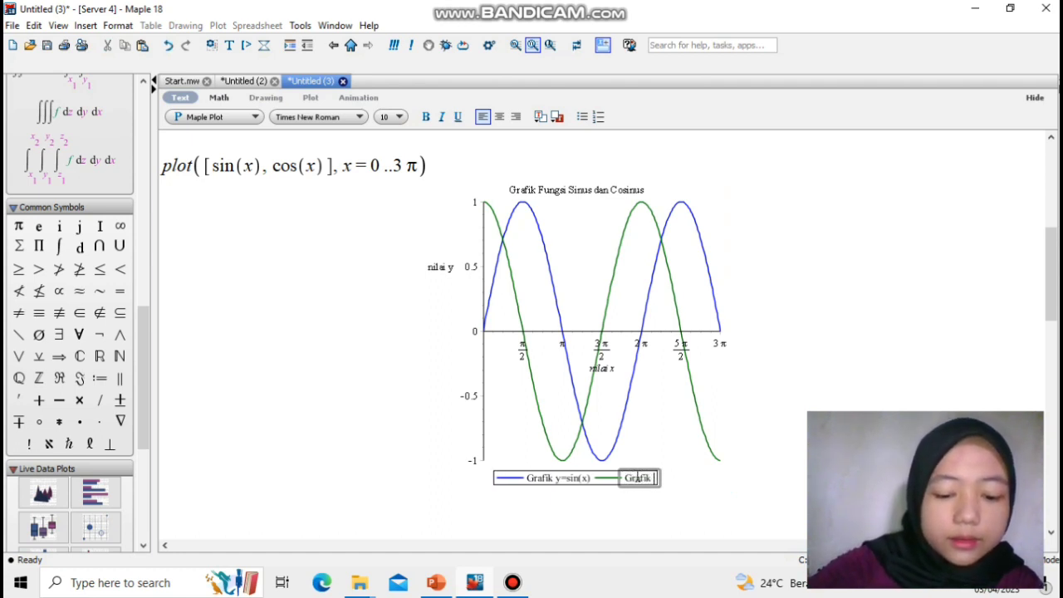
pyautogui.write('=co')
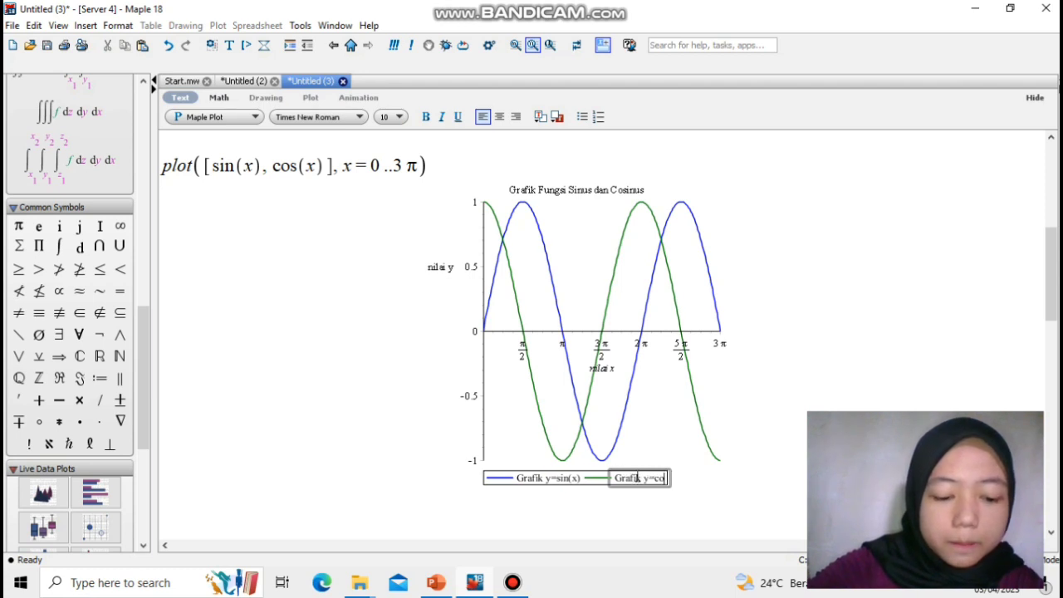
pyautogui.write('s(X)')
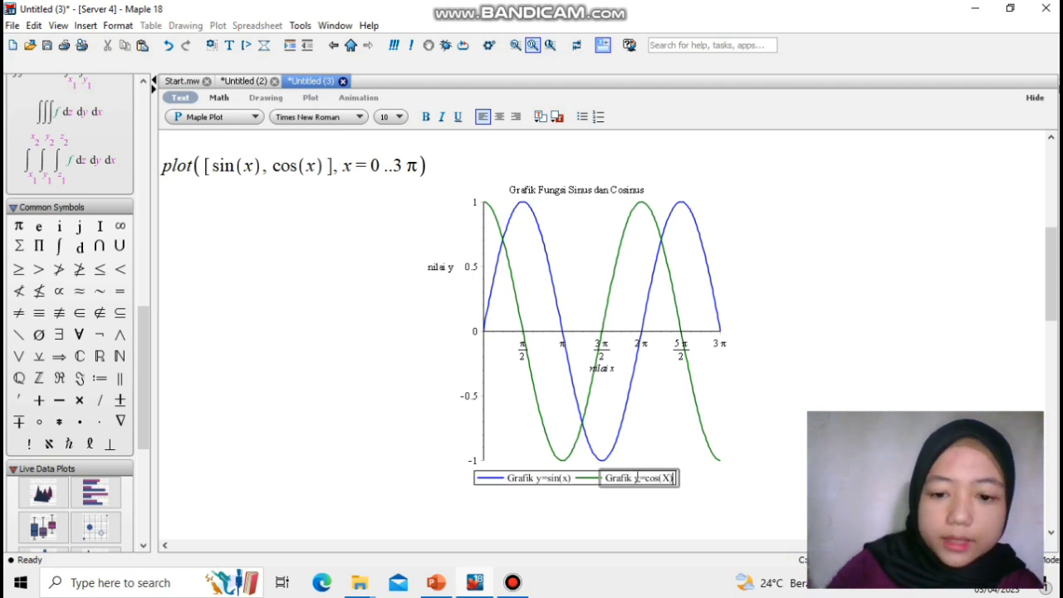
pyautogui.click(462, 358)
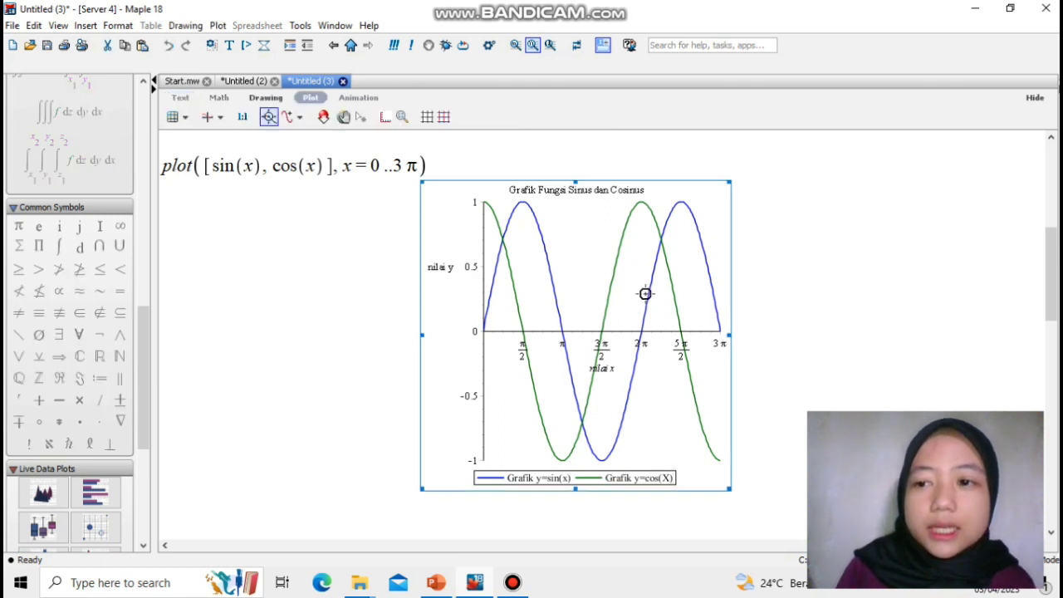
# - Compare the edited plot with the earlier plot made through command options, then return to the end of the worksheet
pyautogui.click(1051, 139)
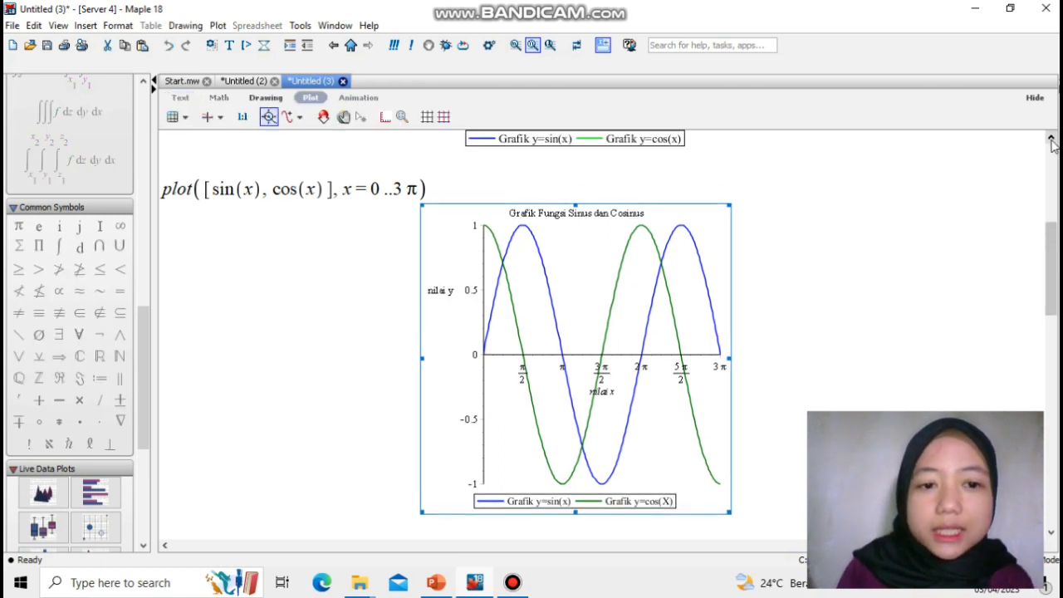
pyautogui.click(1052, 141)
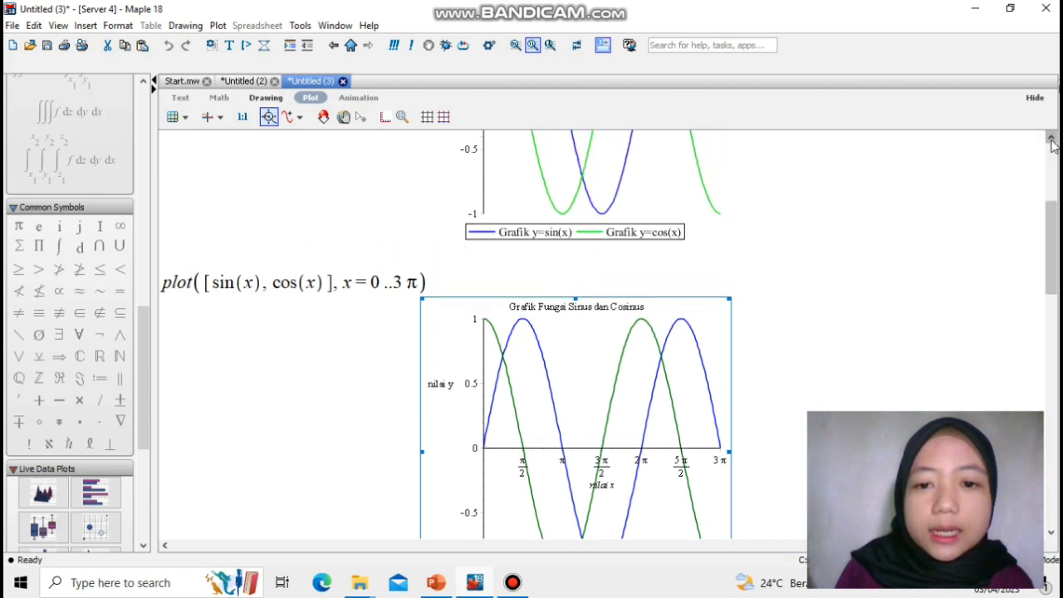
pyautogui.click(1052, 141)
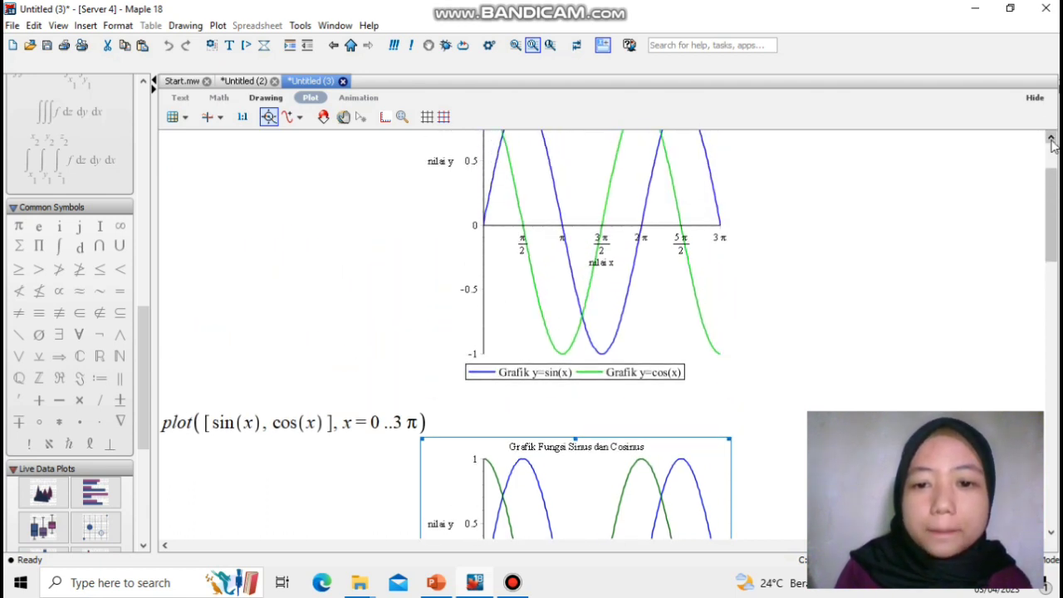
pyautogui.click(1052, 141)
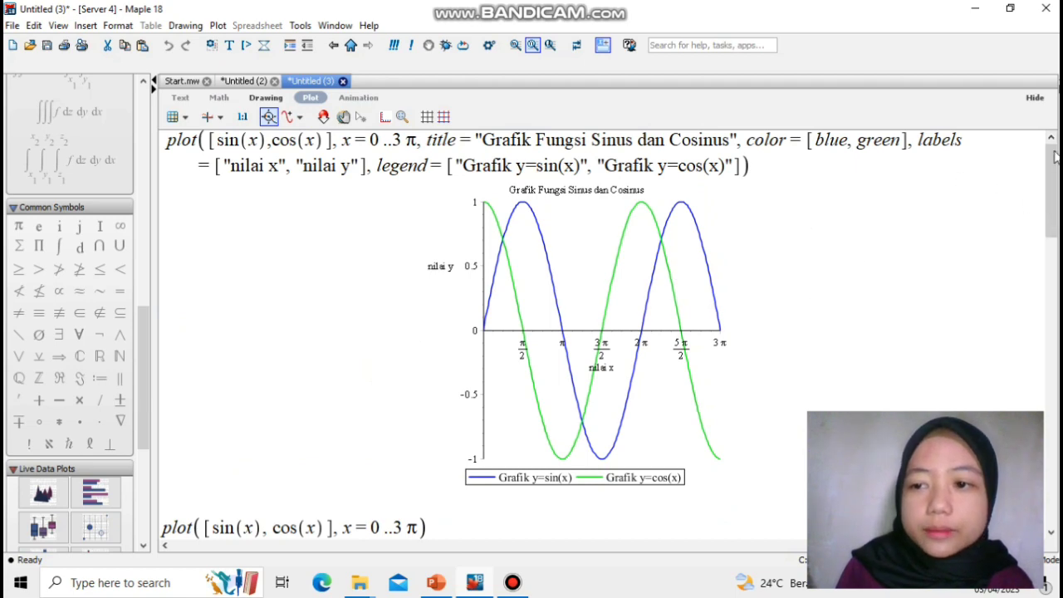
pyautogui.moveTo(1051, 155); pyautogui.dragTo(1032, 277)
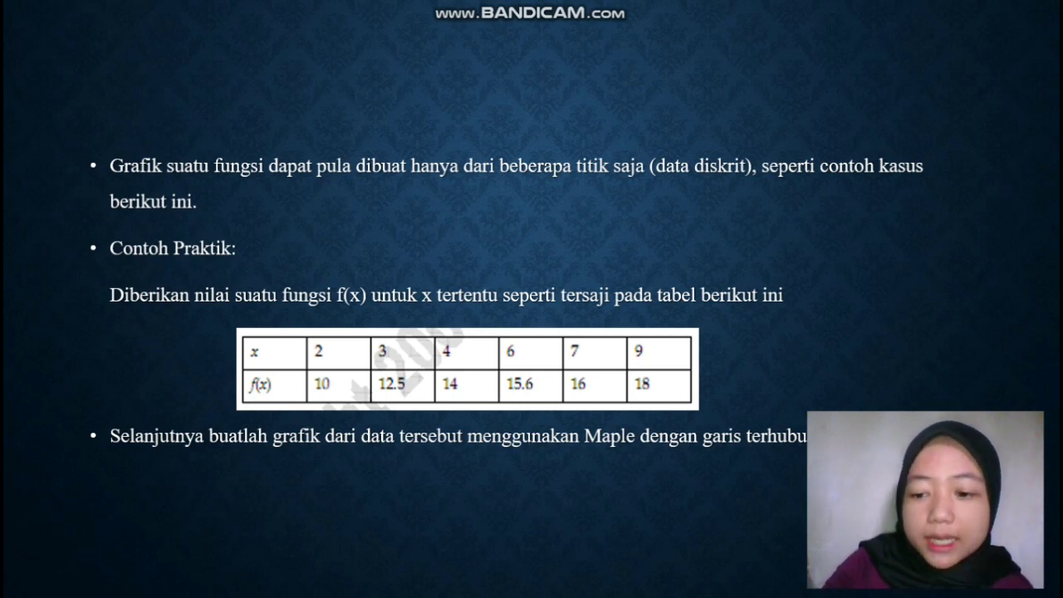
# - Switch to the Maple worksheet and start a plot command below the last graph with the points [2, 10] and [3, 12.5]
pyautogui.hotkey('alt', 'Tab')
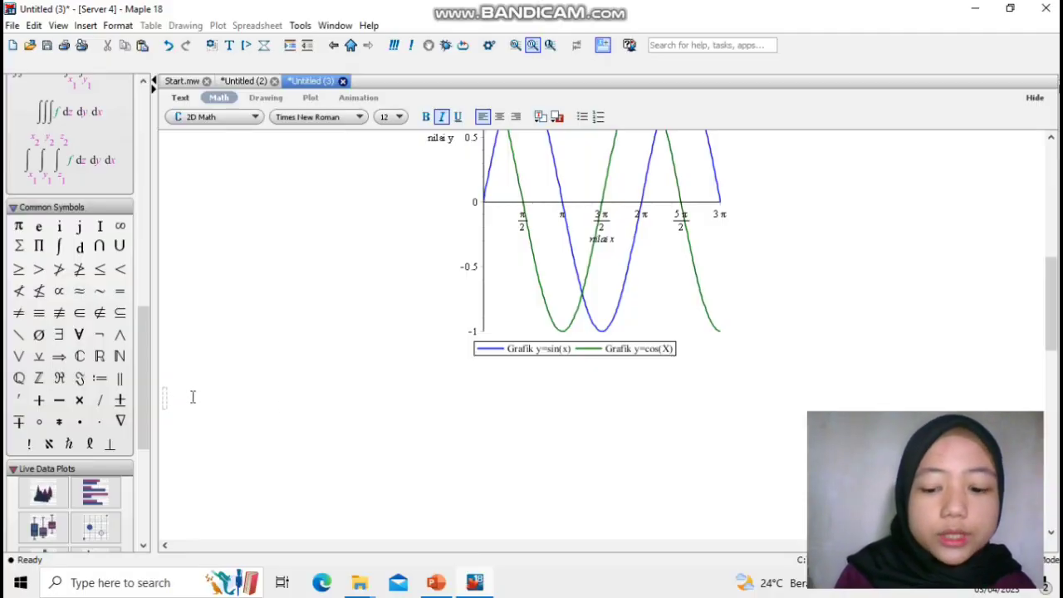
pyautogui.write('plot(')
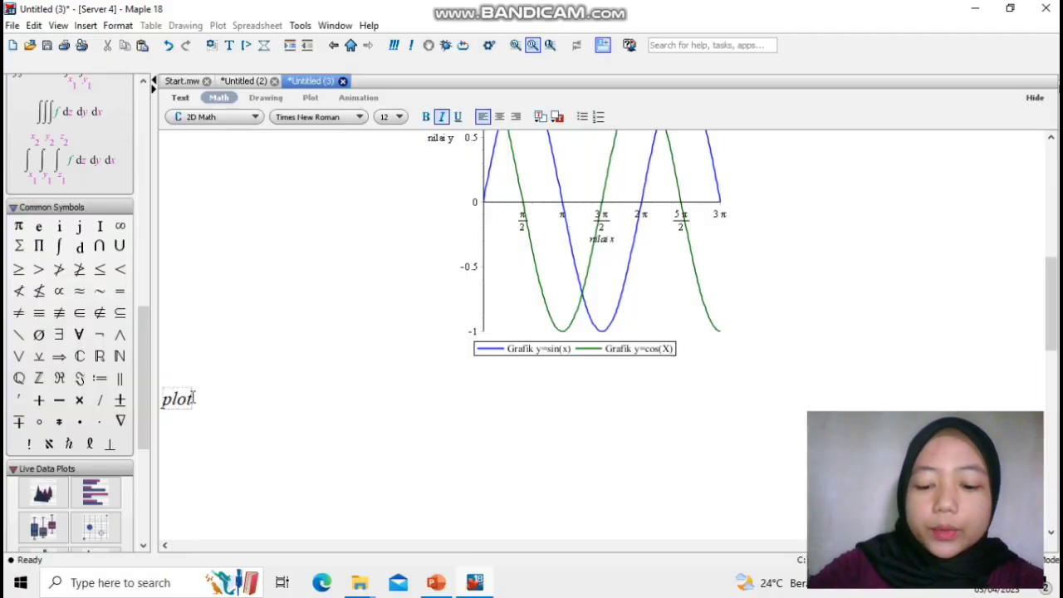
pyautogui.write(' [')
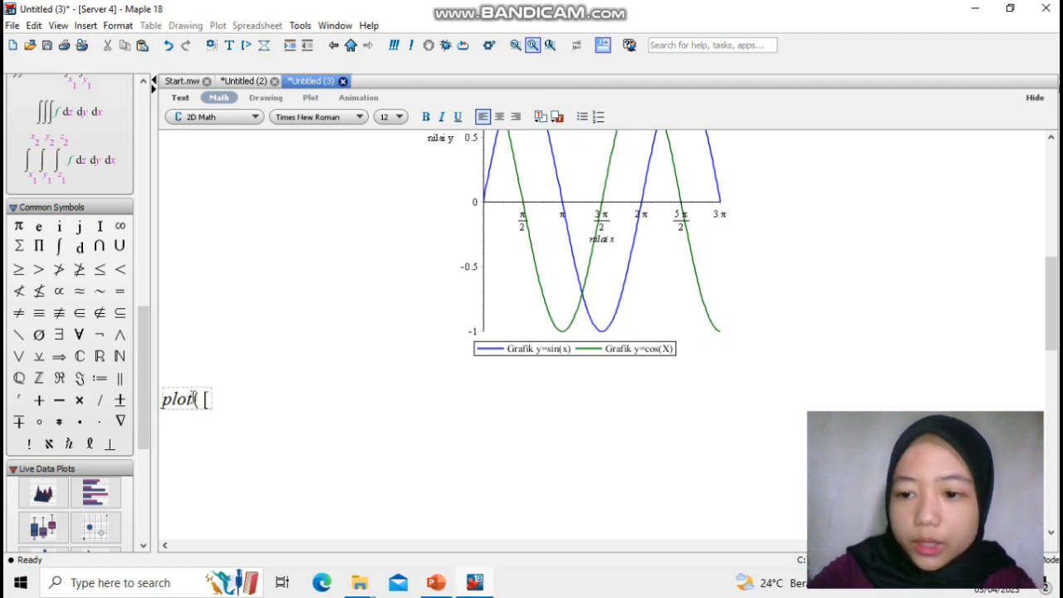
pyautogui.write('[')
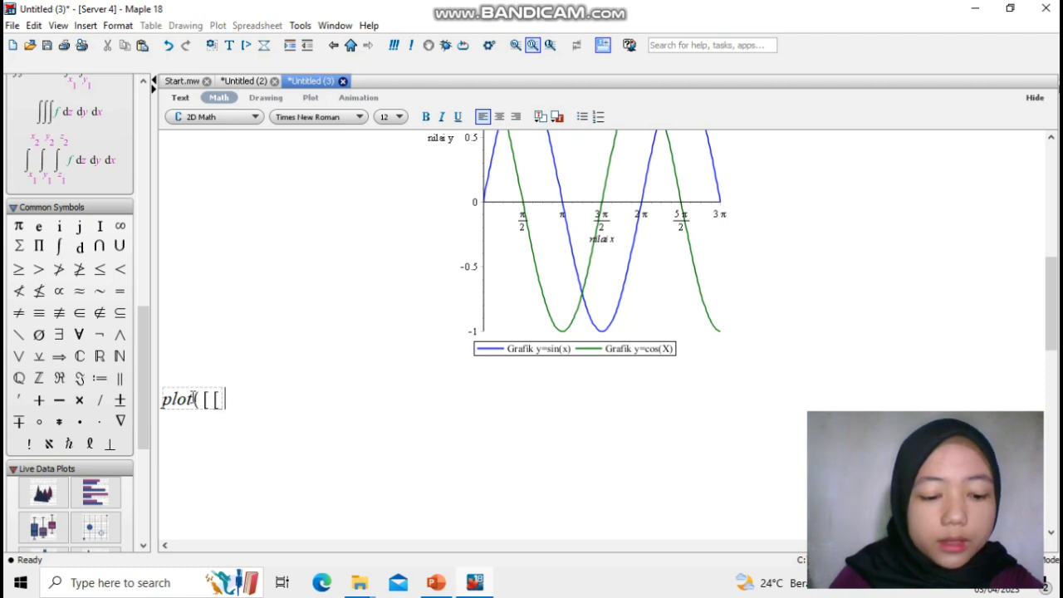
pyautogui.write('2')
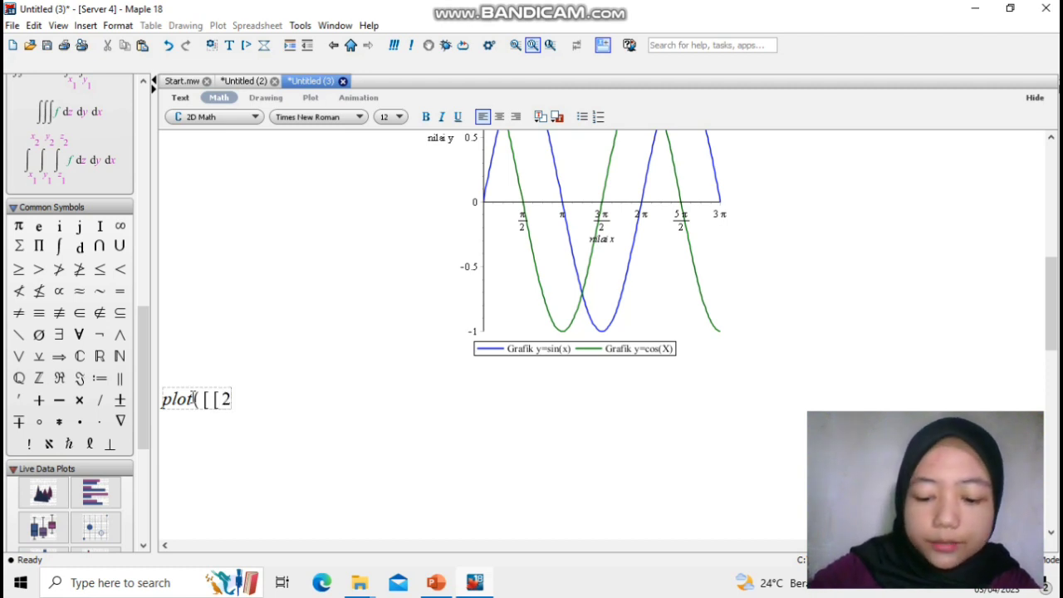
pyautogui.write(', 10')
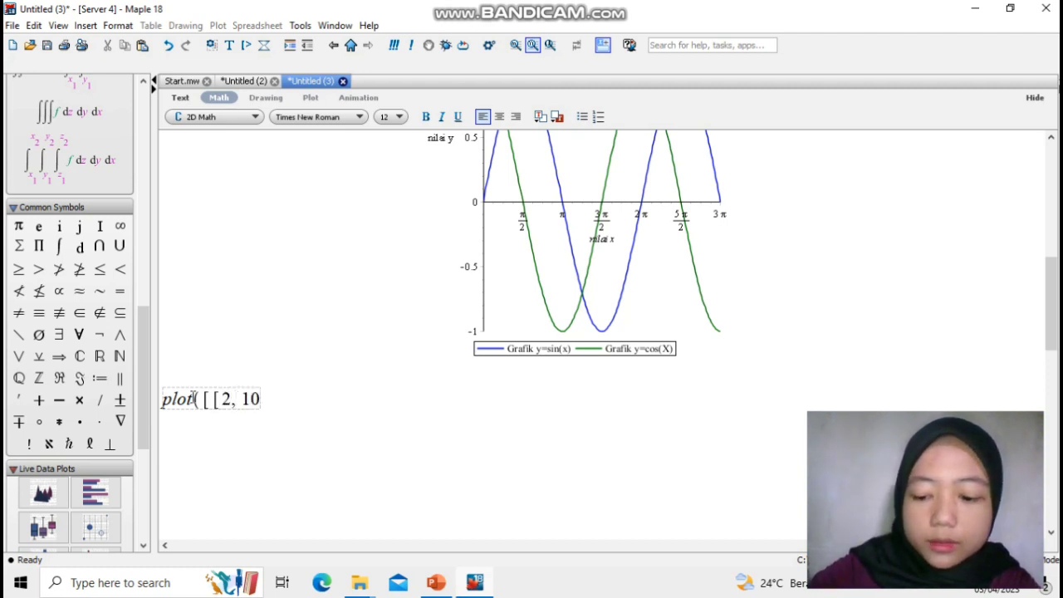
pyautogui.write('],')
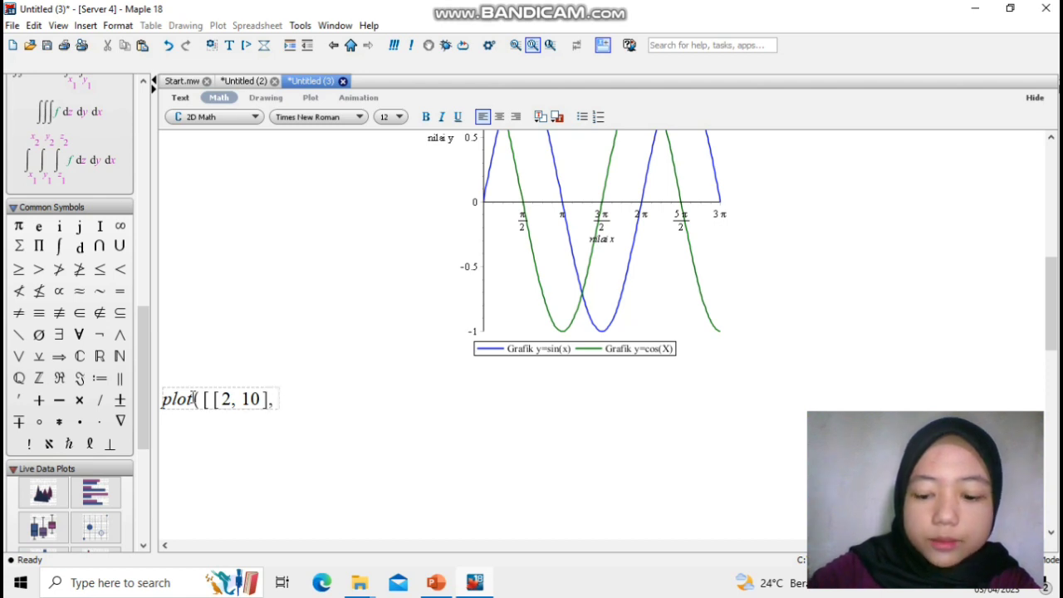
pyautogui.write('[')
pyautogui.write('3')
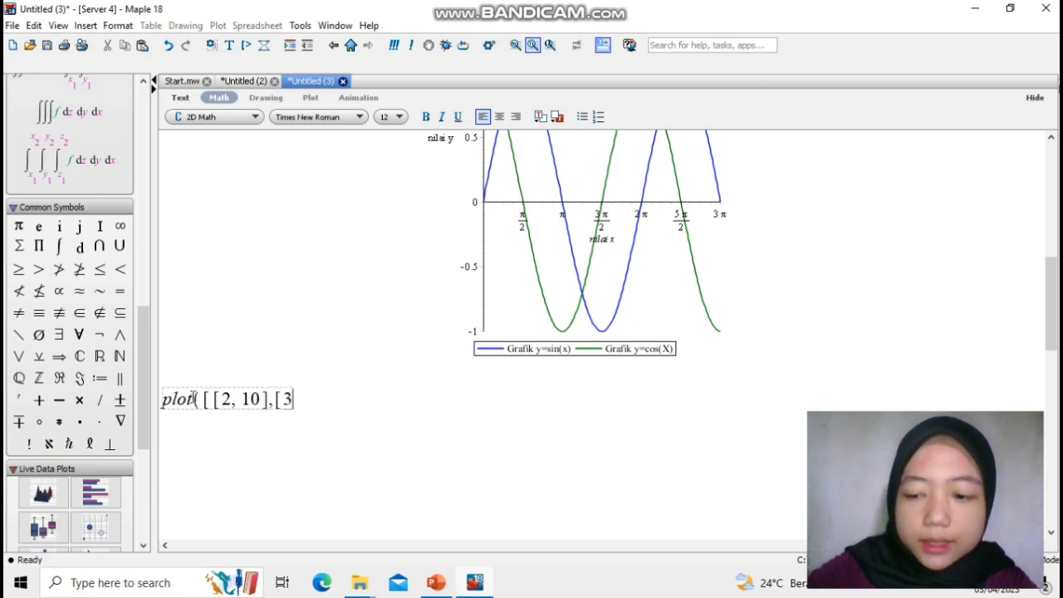
pyautogui.write(', 12.')
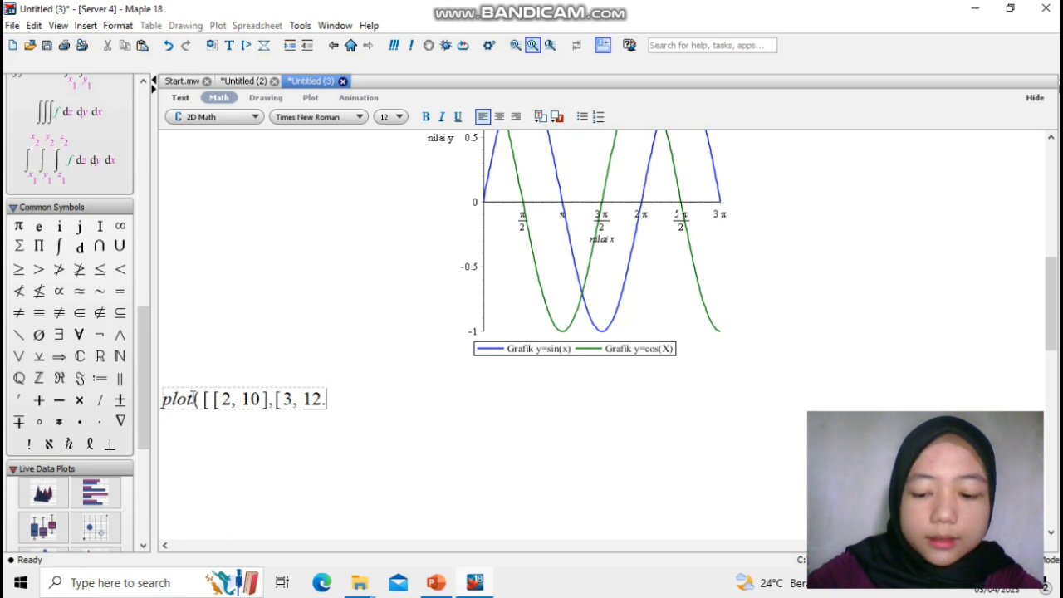
pyautogui.write('5],')
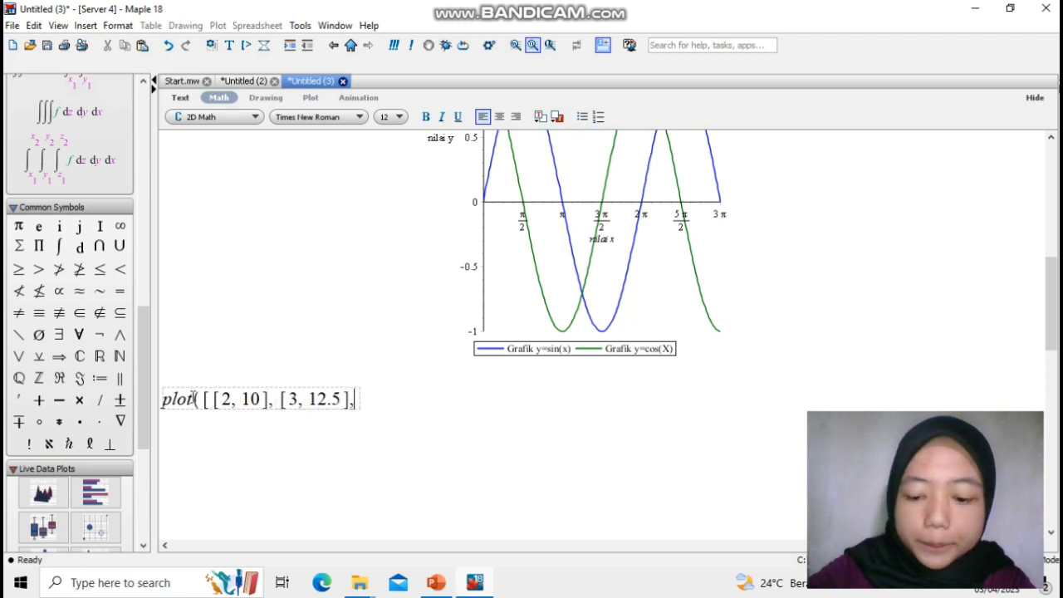
# - Add the points [4, 14], [6, 15.6] and [7, 16] to the plot command's point list
pyautogui.write('[4, 14')
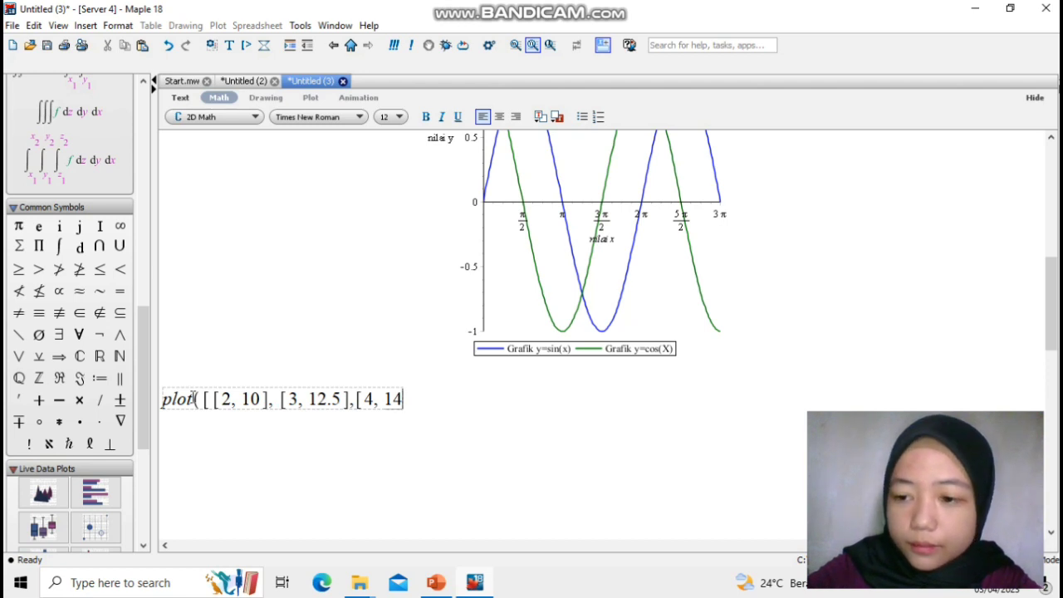
pyautogui.write('],')
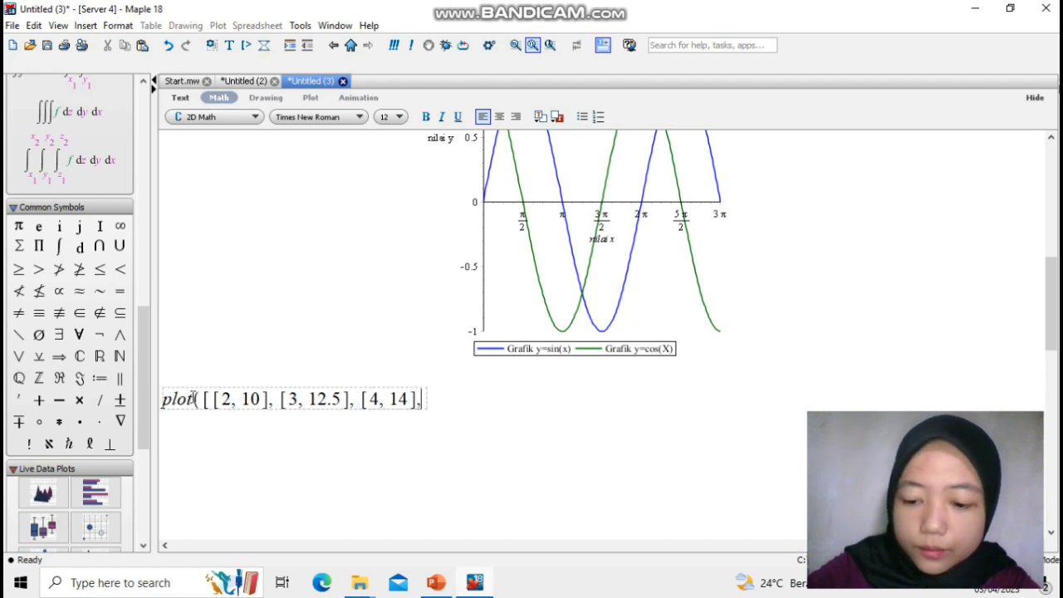
pyautogui.write('[6')
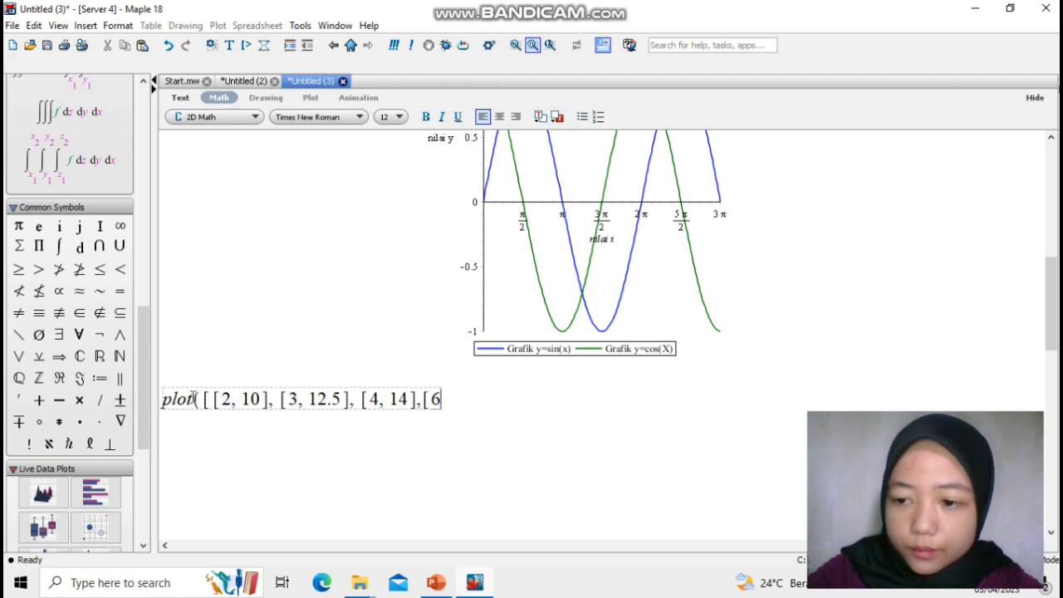
pyautogui.write(',15.6]]')
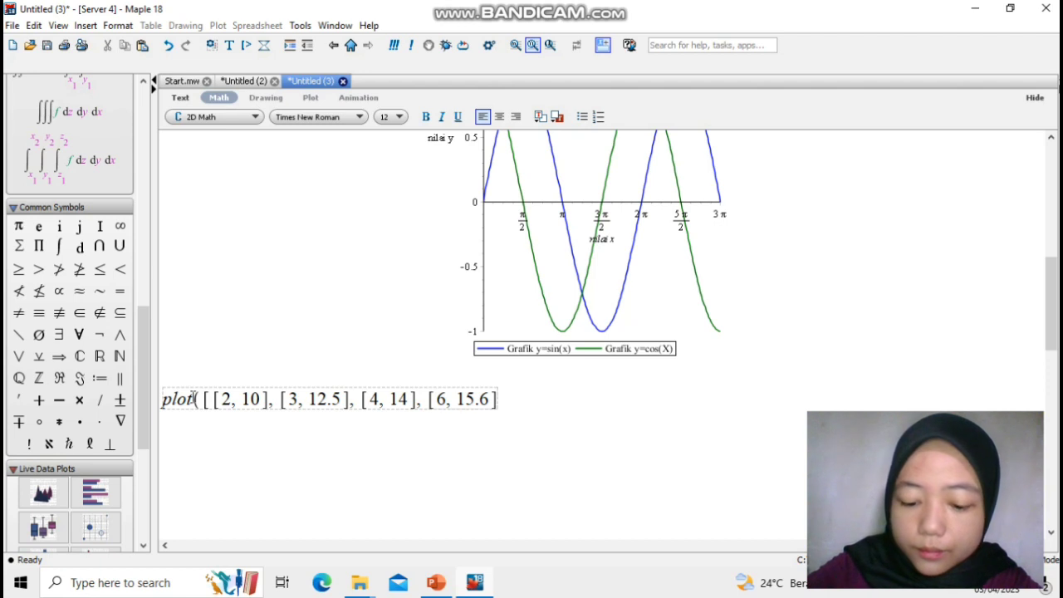
pyautogui.write(',[')
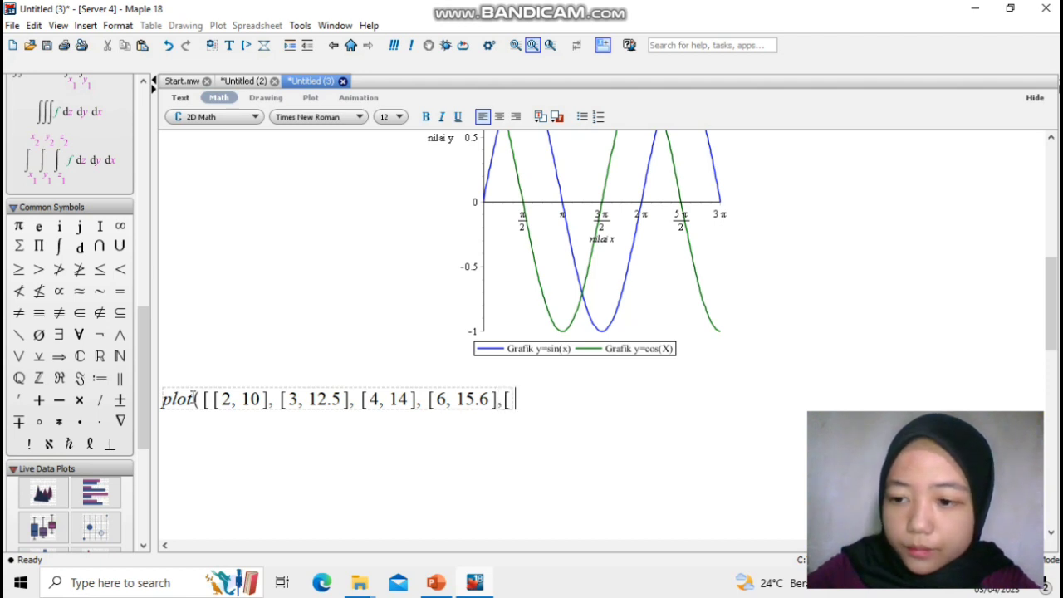
pyautogui.write('7,')
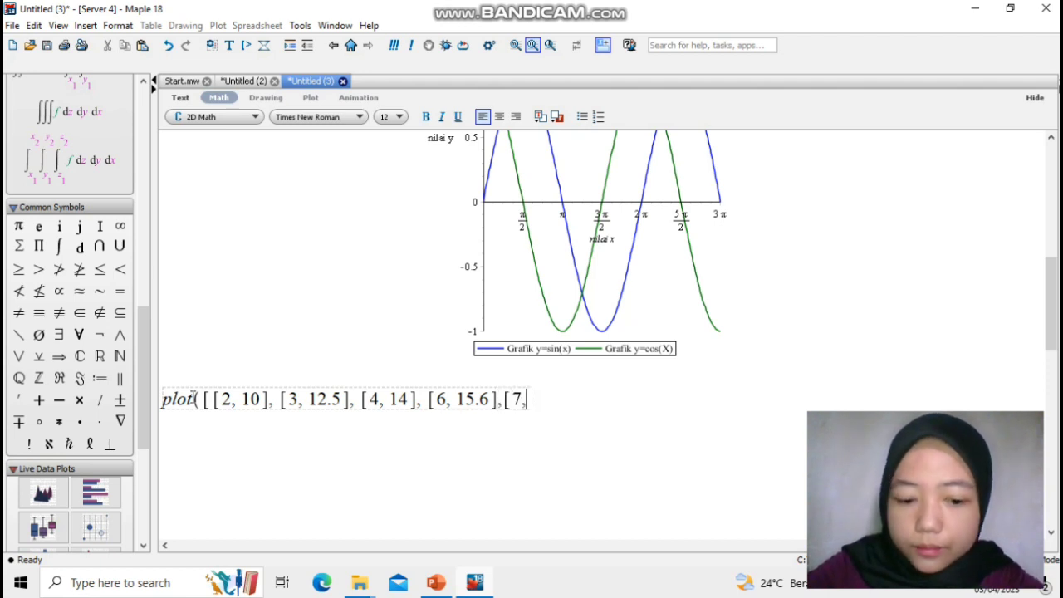
pyautogui.write('16]')
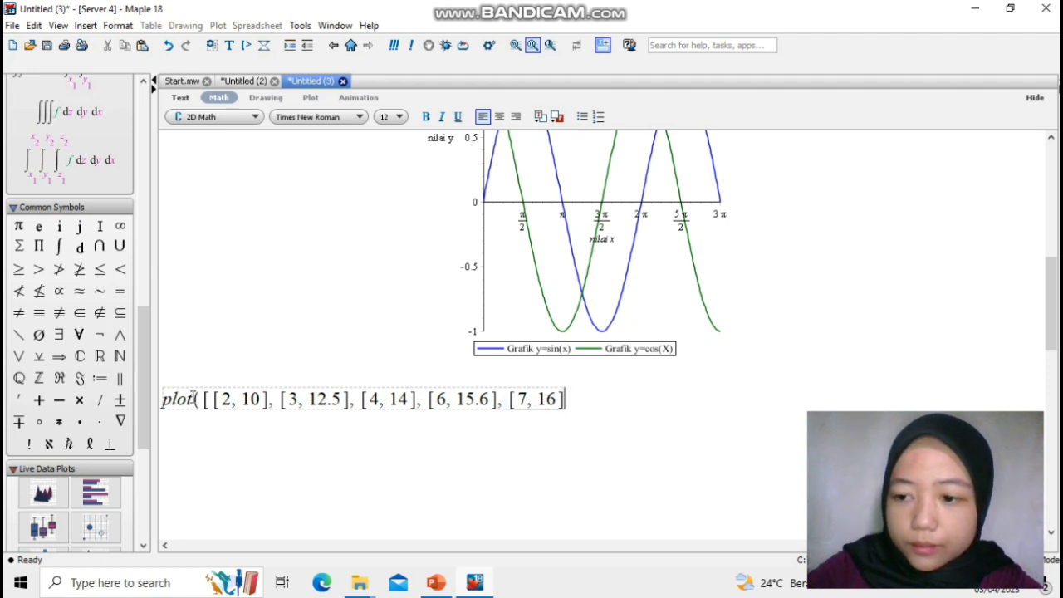
# - Add the final point [9, 18], close the plot command and execute it to draw the connected line
pyautogui.write(',[')
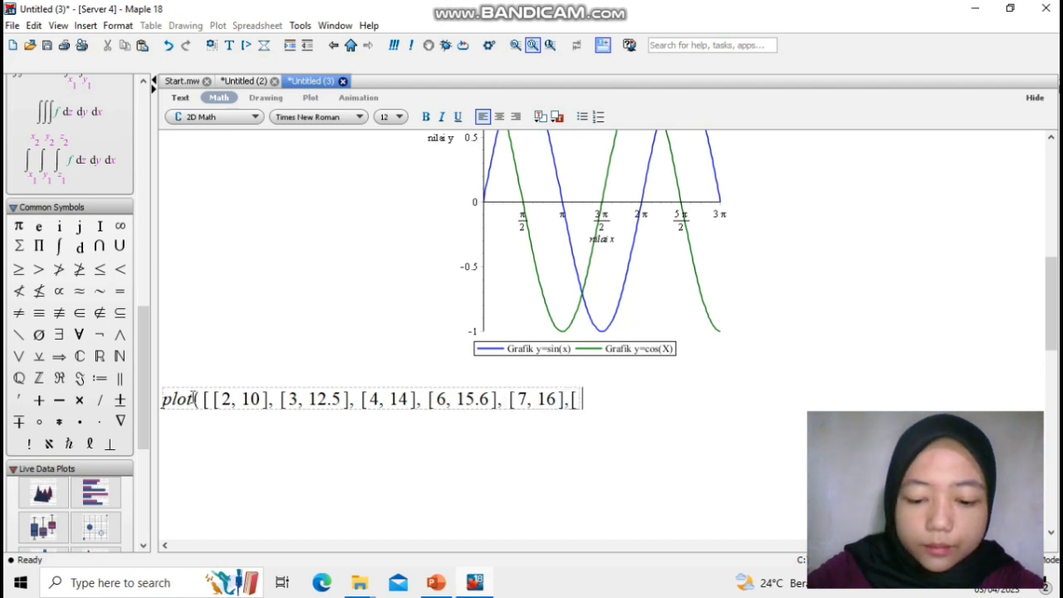
pyautogui.write('9,')
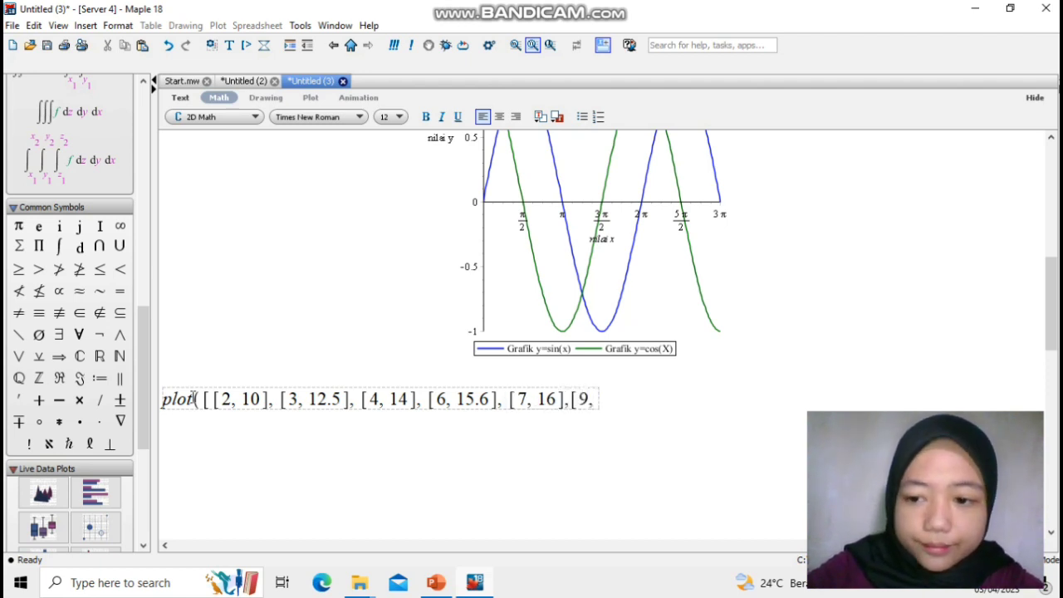
pyautogui.write('18]')
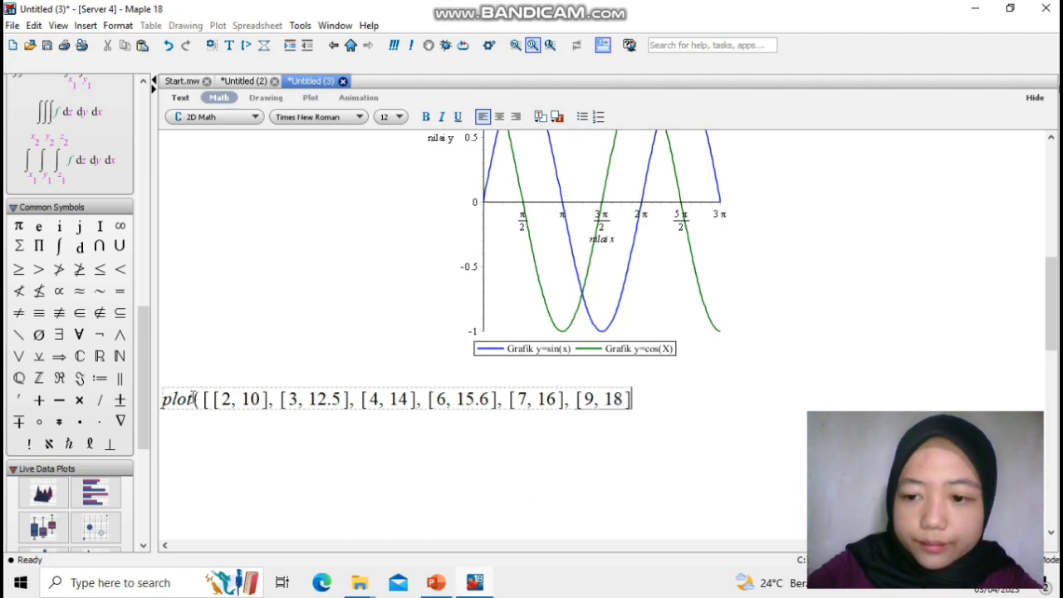
pyautogui.write(']')
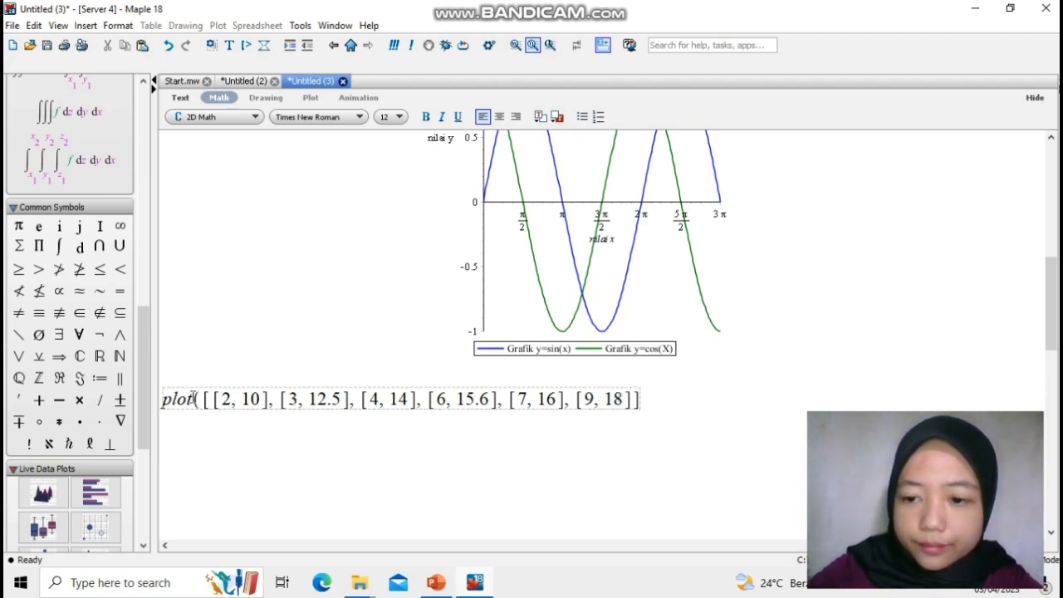
pyautogui.write(')')
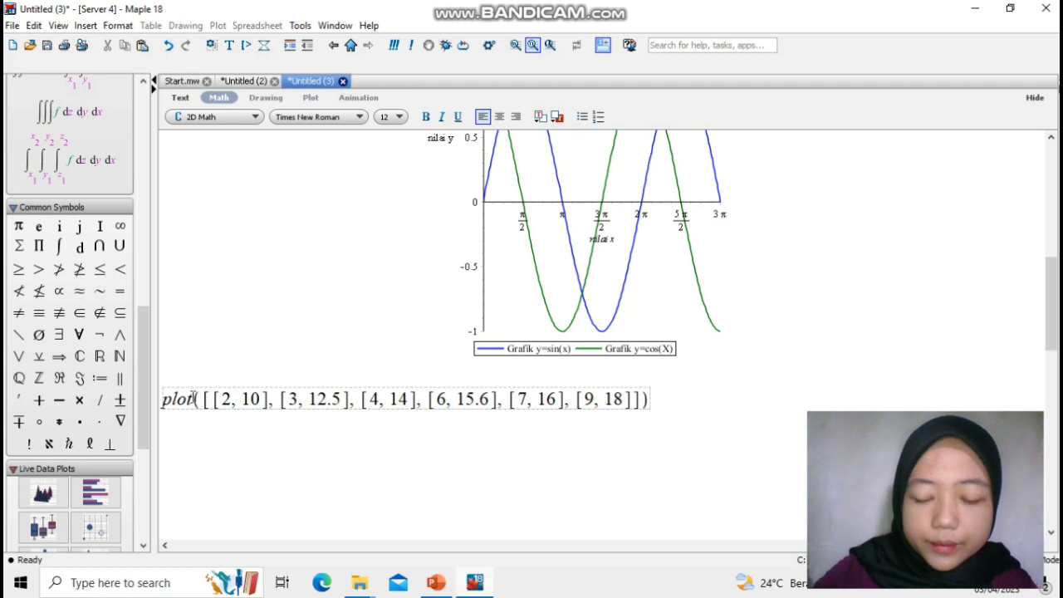
pyautogui.press('Return')
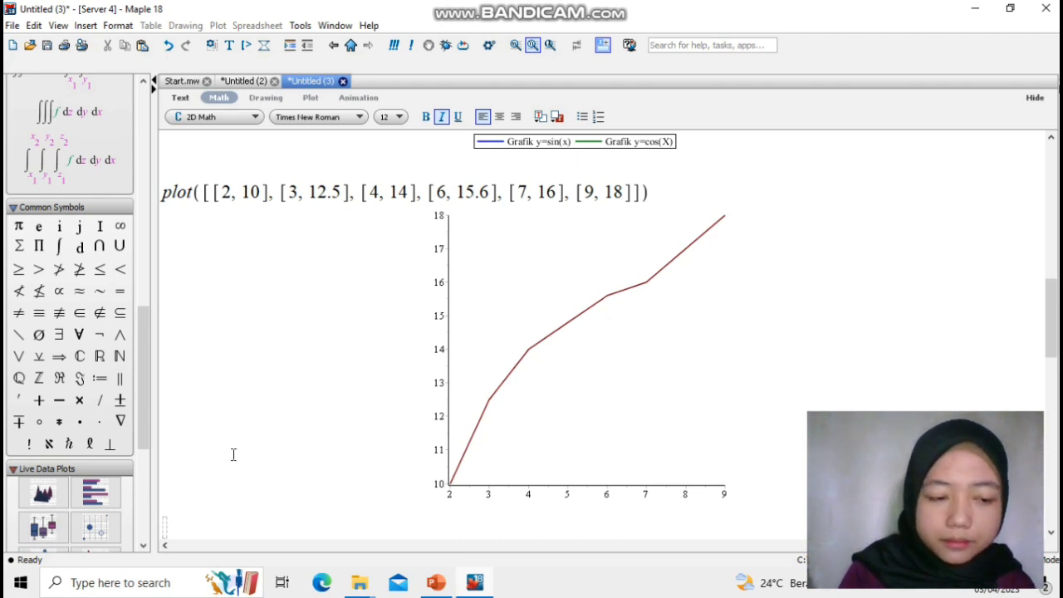
# - Start another plot command below the line graph with the points [2, 10] and [3, 12.5]
pyautogui.scroll(-2, 234, 454)
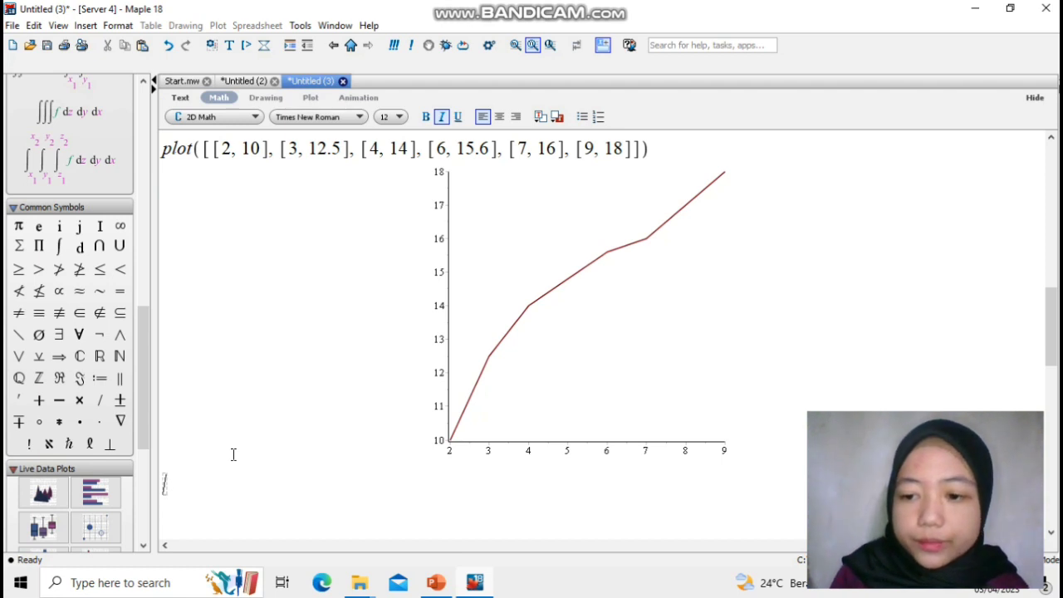
pyautogui.click(181, 479)
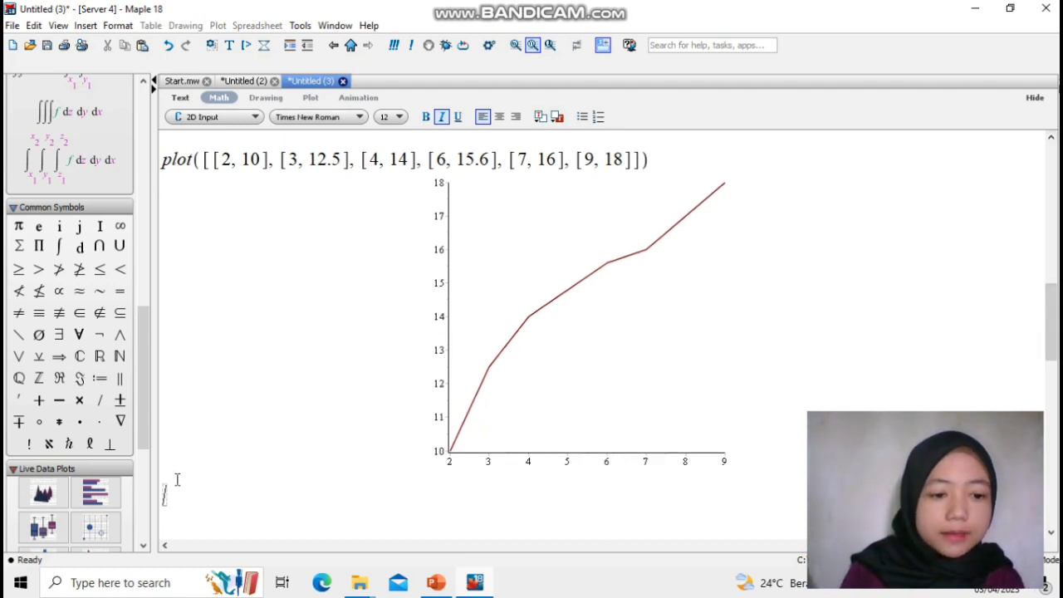
pyautogui.write('plot(')
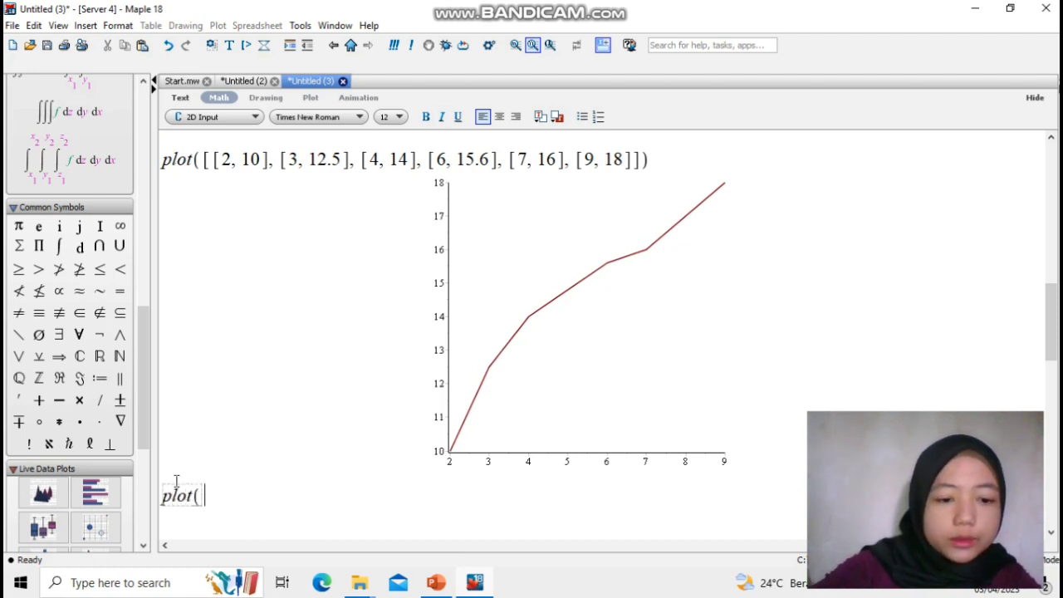
pyautogui.write('[[2')
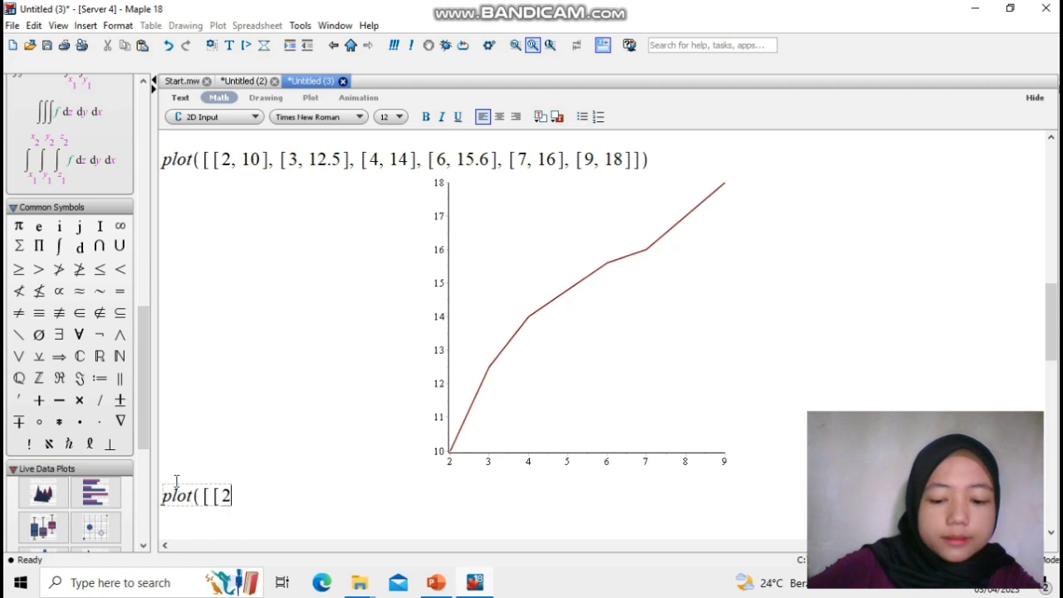
pyautogui.write(', 10], ')
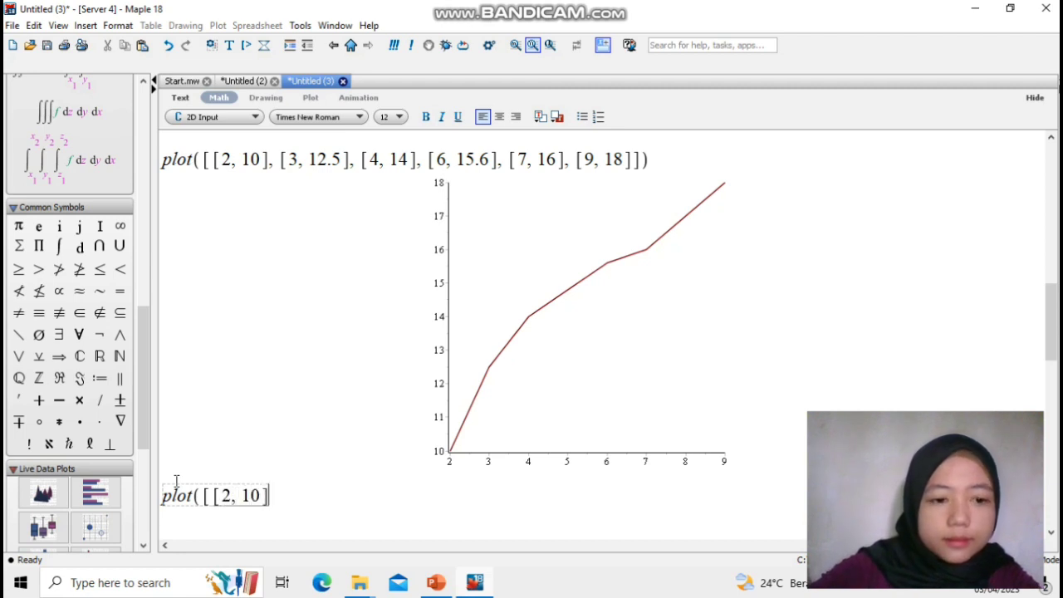
pyautogui.write('[')
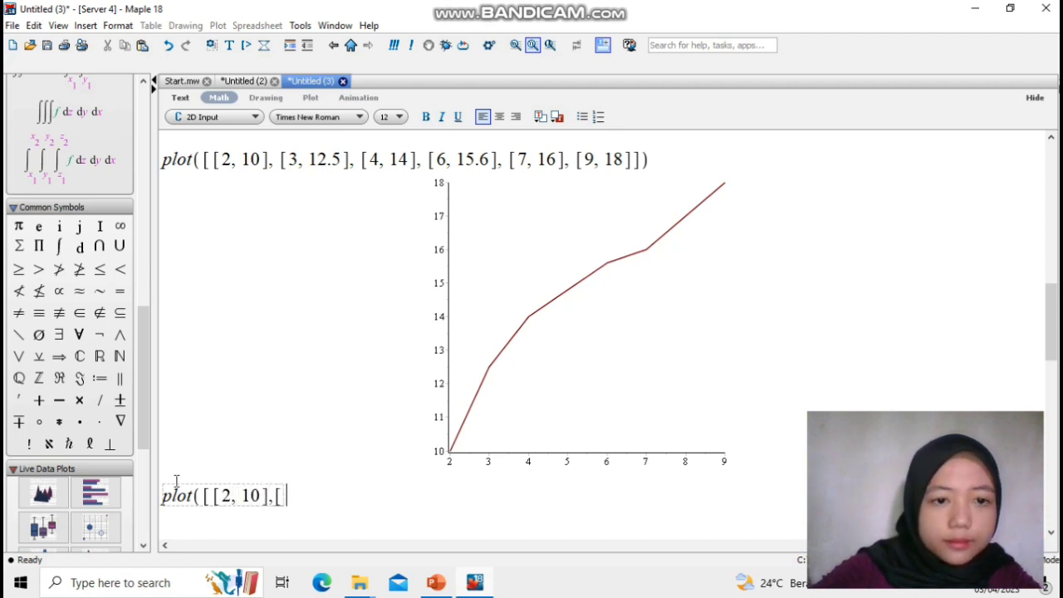
pyautogui.write('3, 1')
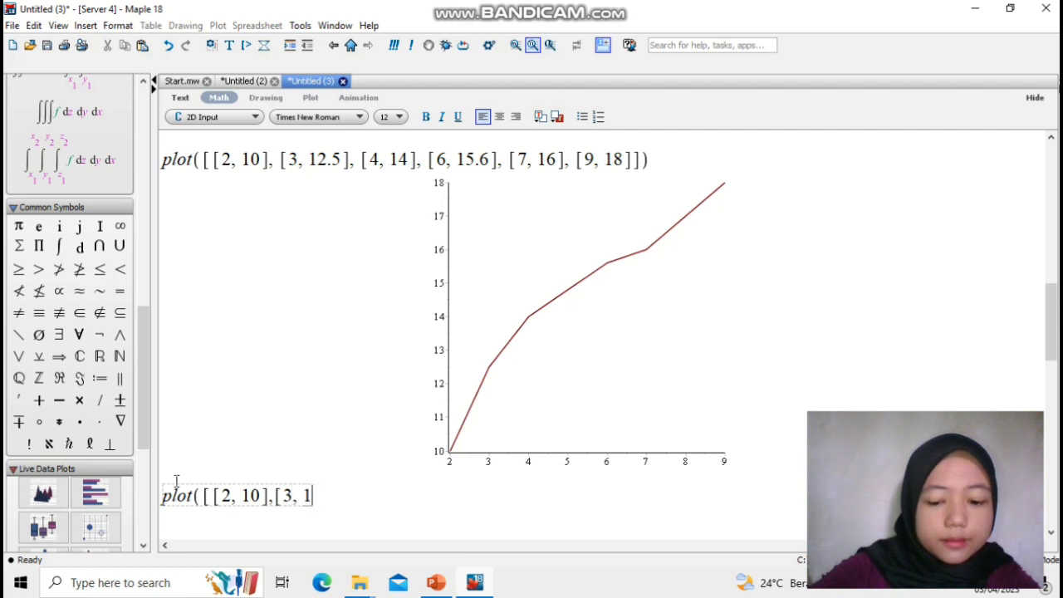
pyautogui.write('2.5]')
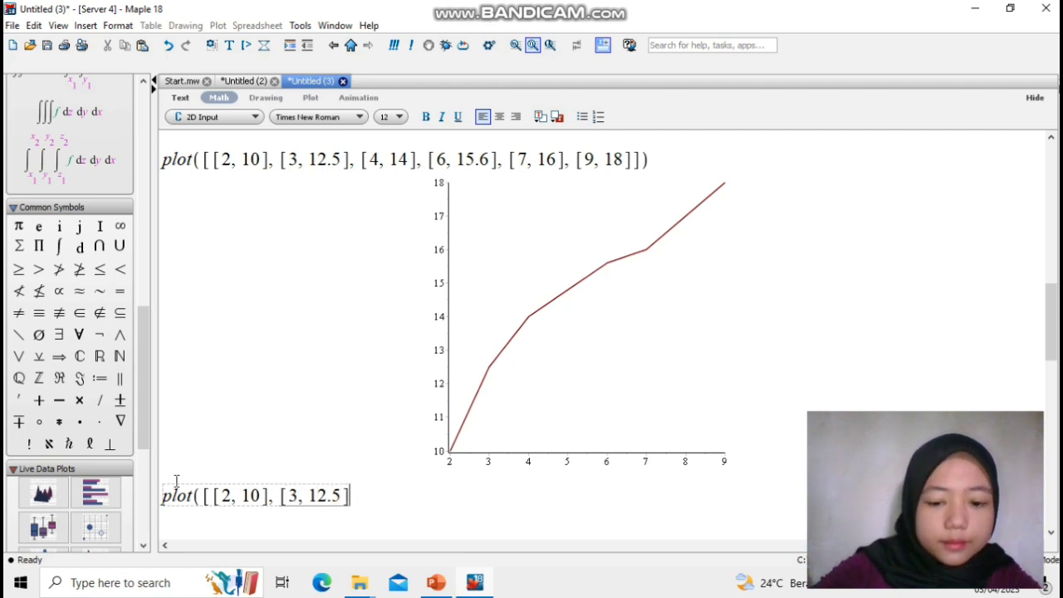
# - Continue the new plot command's point list with [4, 14] and [6, 15.6]
pyautogui.write(', [4,')
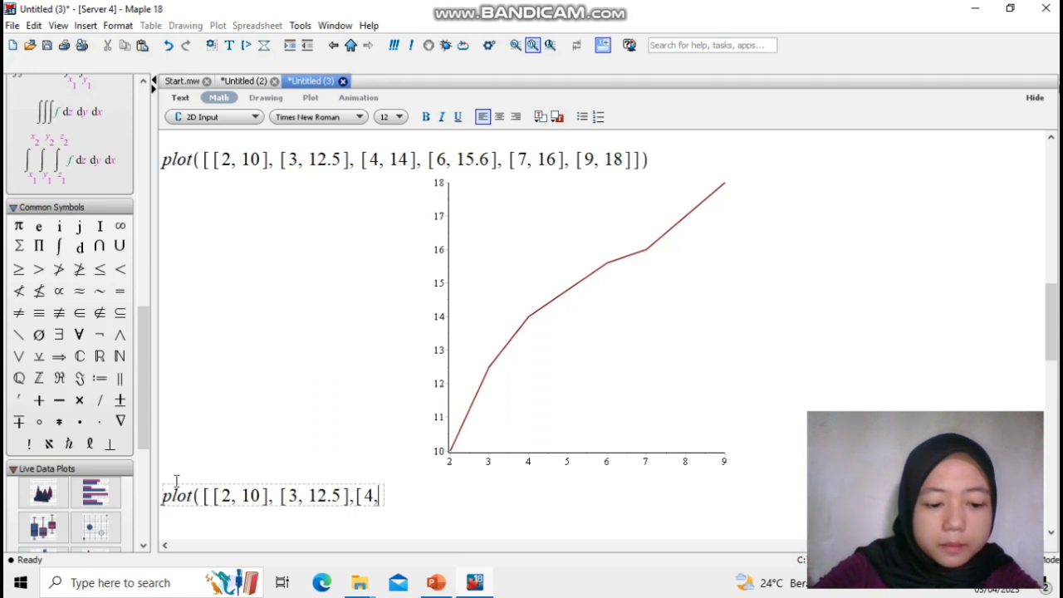
pyautogui.write(' 14]')
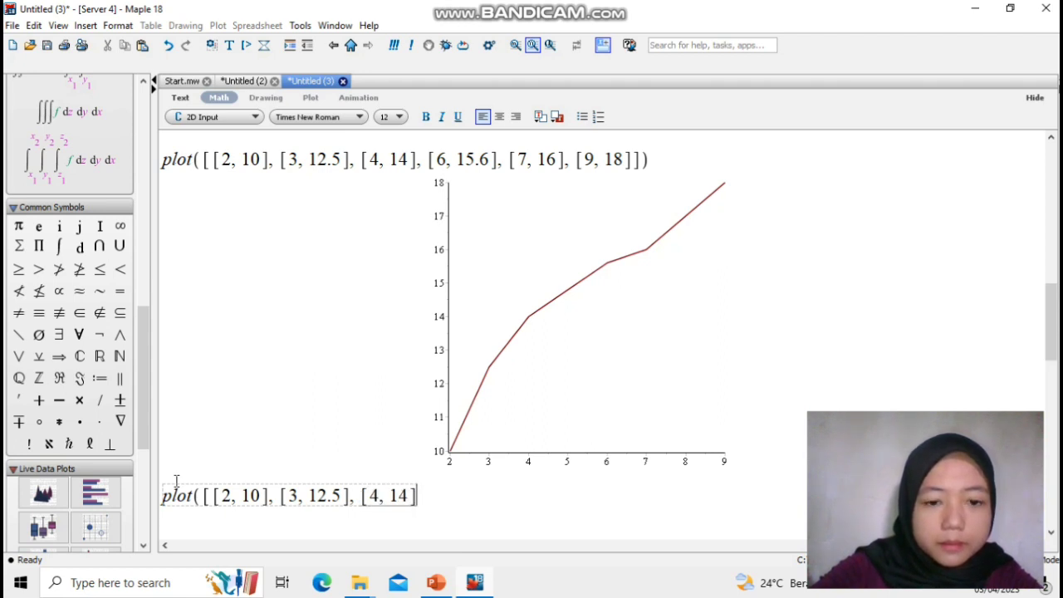
pyautogui.write(', [')
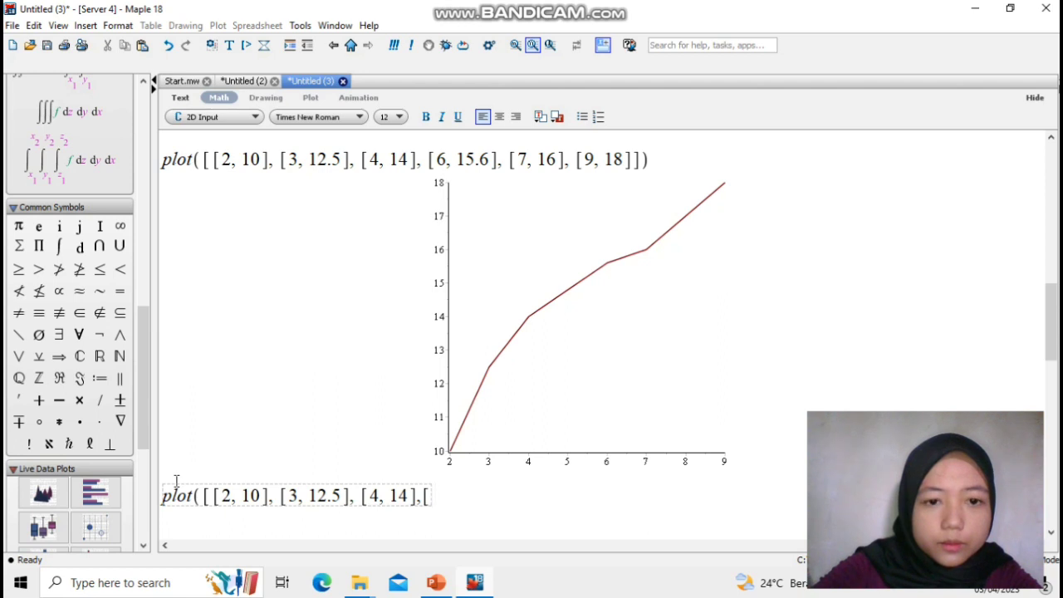
pyautogui.write('6, 1')
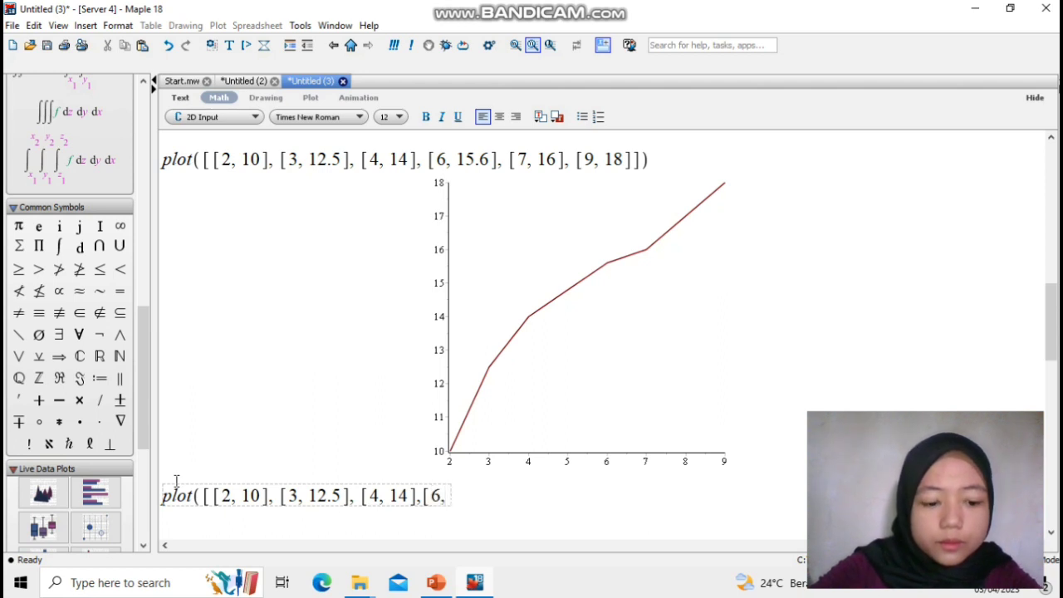
pyautogui.write('5.6]')
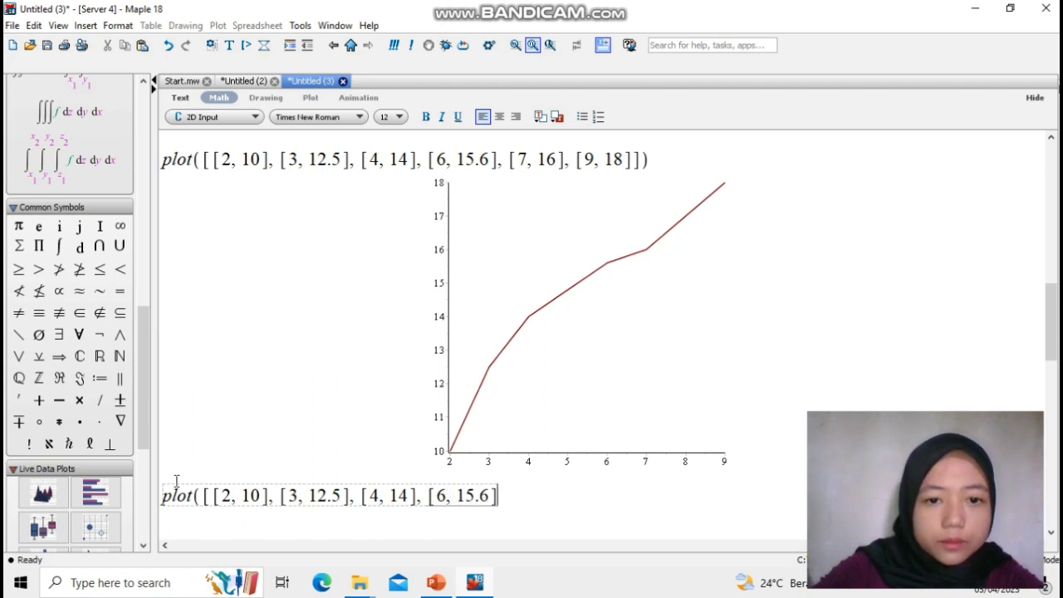
# - Complete the second plot command's point list with [7, 16] and [9, 18] and close its brackets
pyautogui.write(', [')
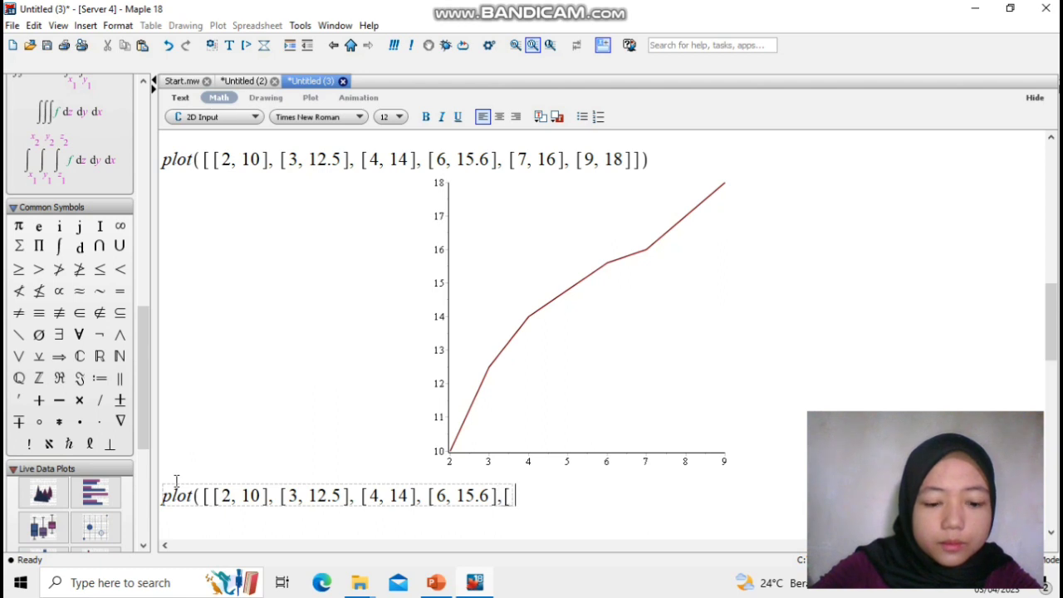
pyautogui.write('7, 1')
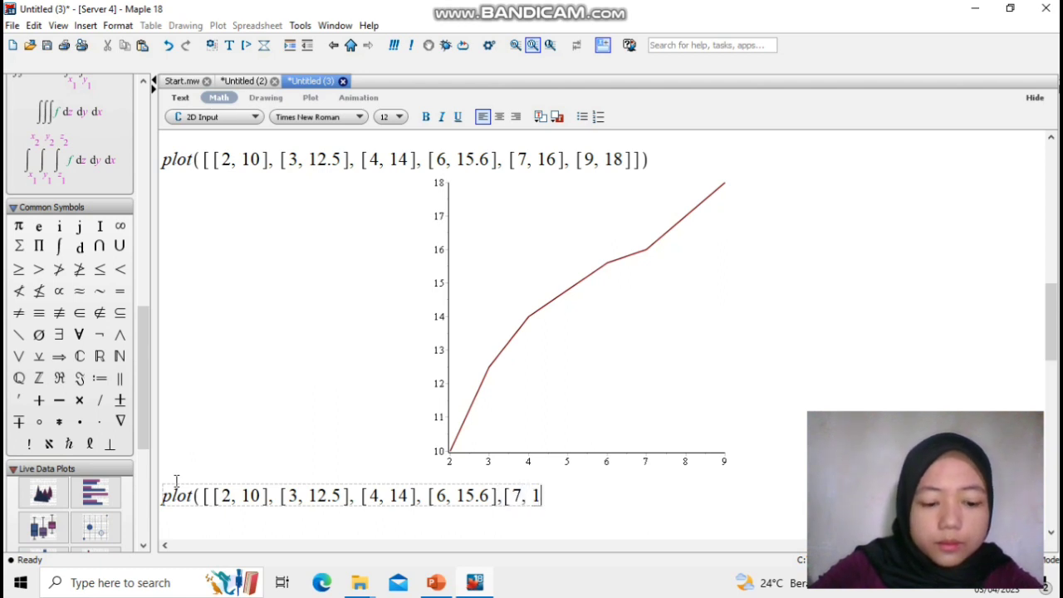
pyautogui.write('6], ')
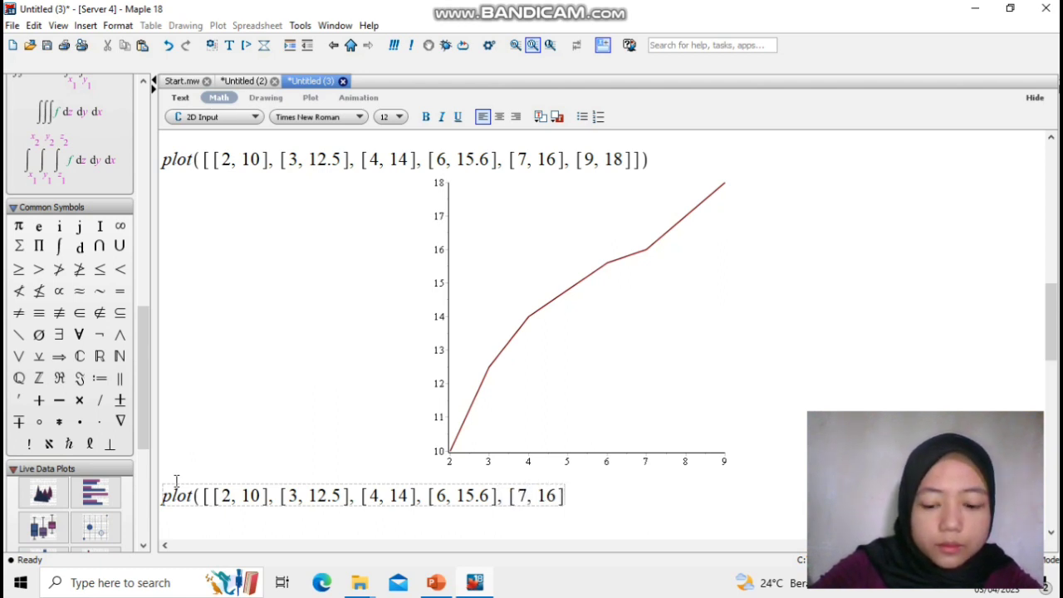
pyautogui.write('[9')
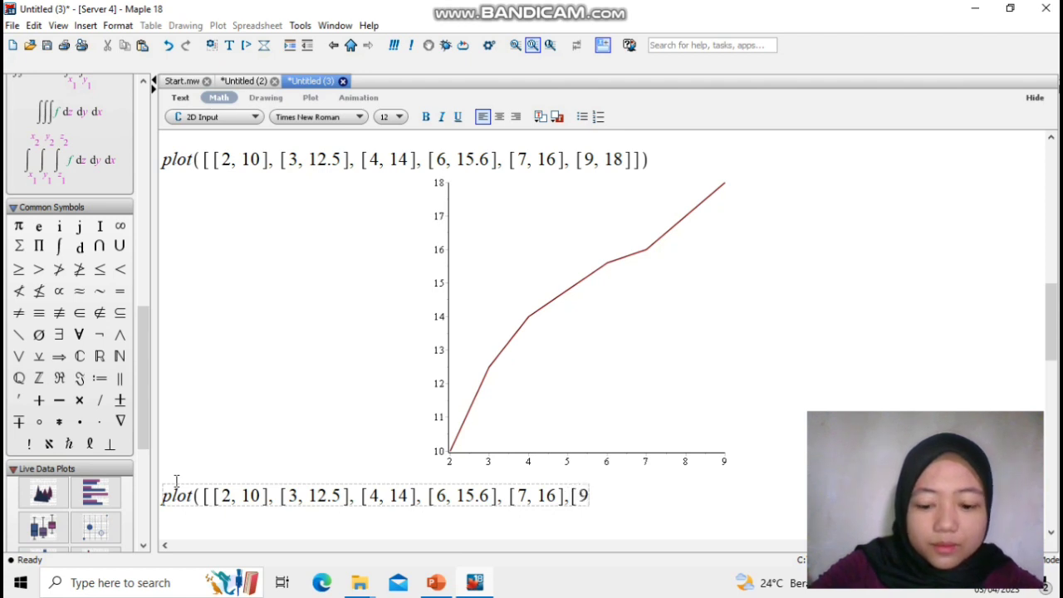
pyautogui.write(', 18')
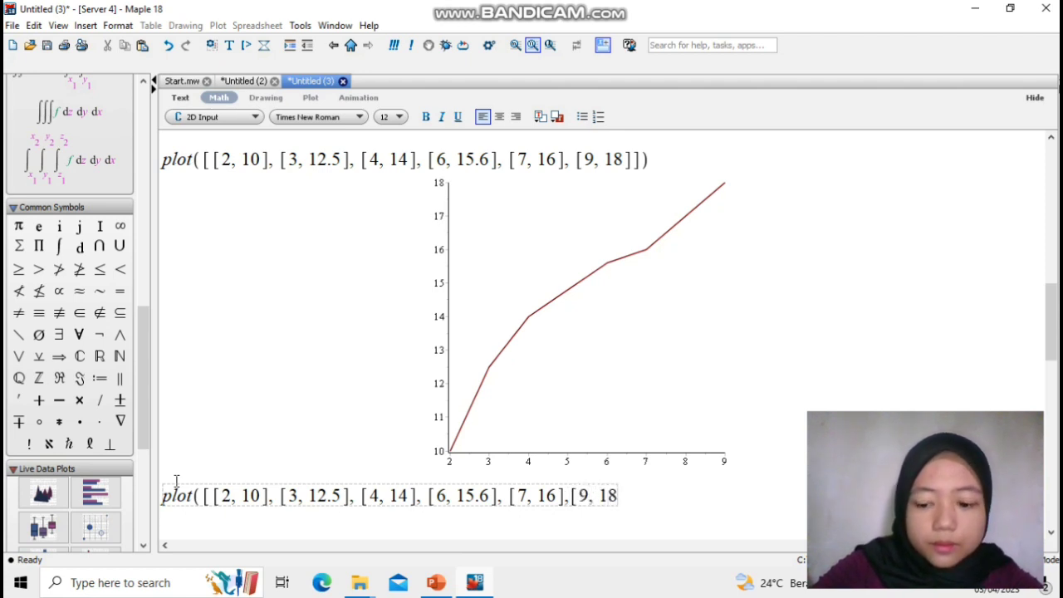
pyautogui.write(']])')
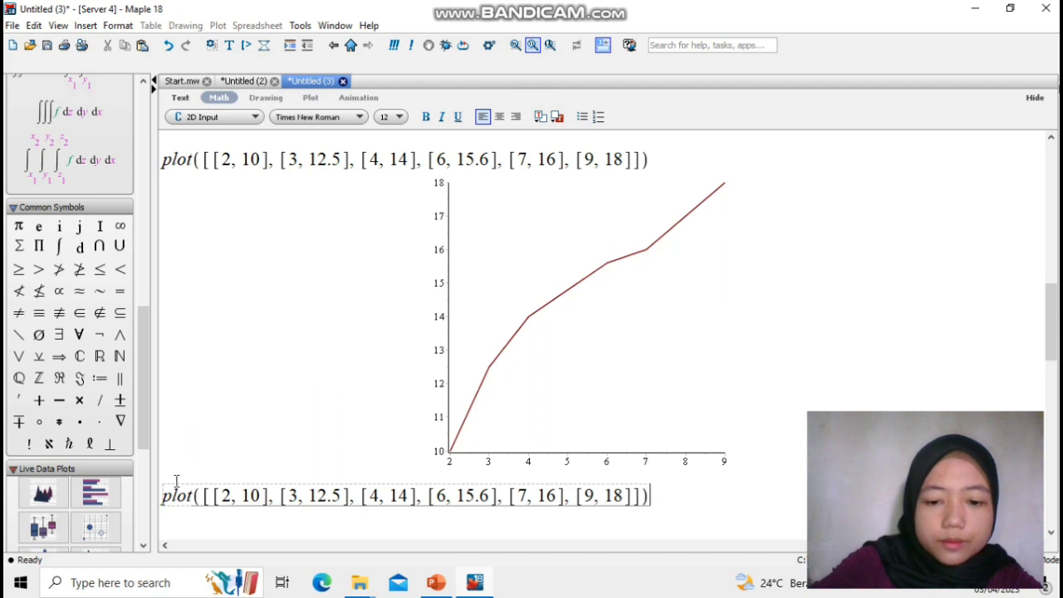
# - Add the option style = POINT after the point list and execute the command to plot only the points
pyautogui.press('BackSpace')
pyautogui.write(', ')
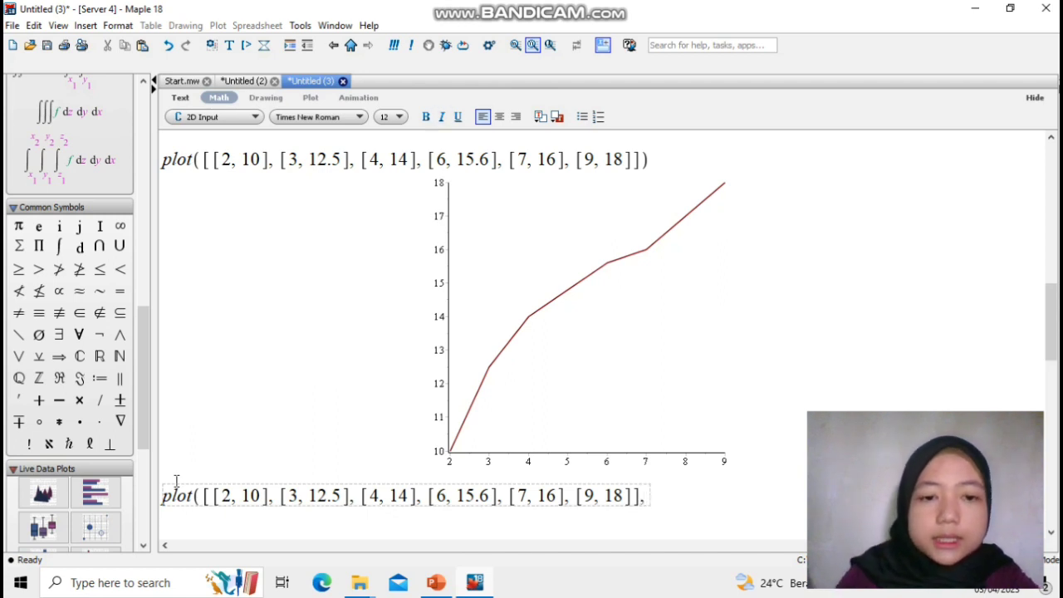
pyautogui.write('sy')
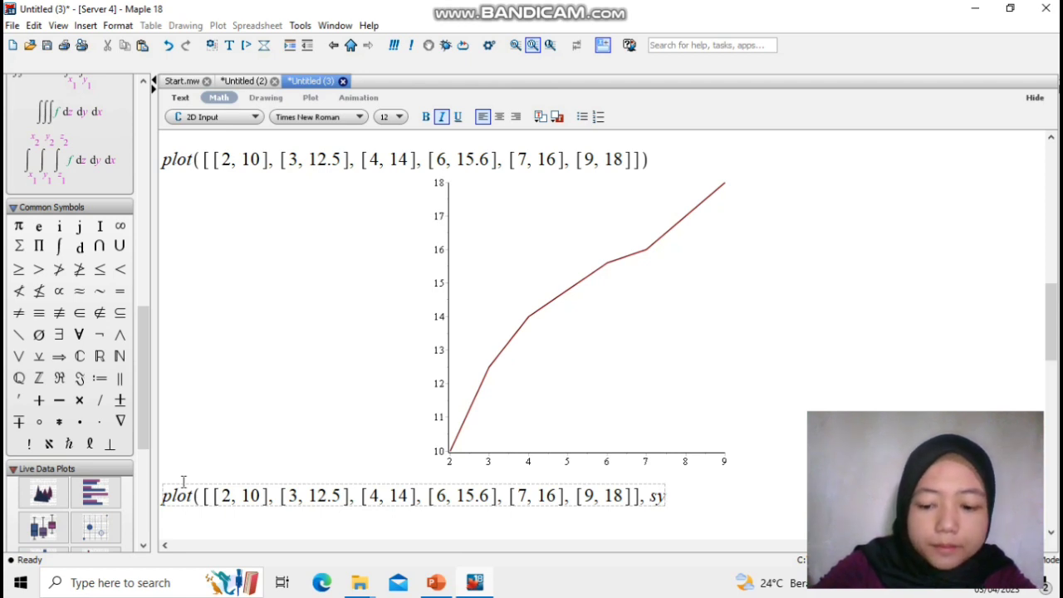
pyautogui.press('BackSpace')
pyautogui.write('tyl')
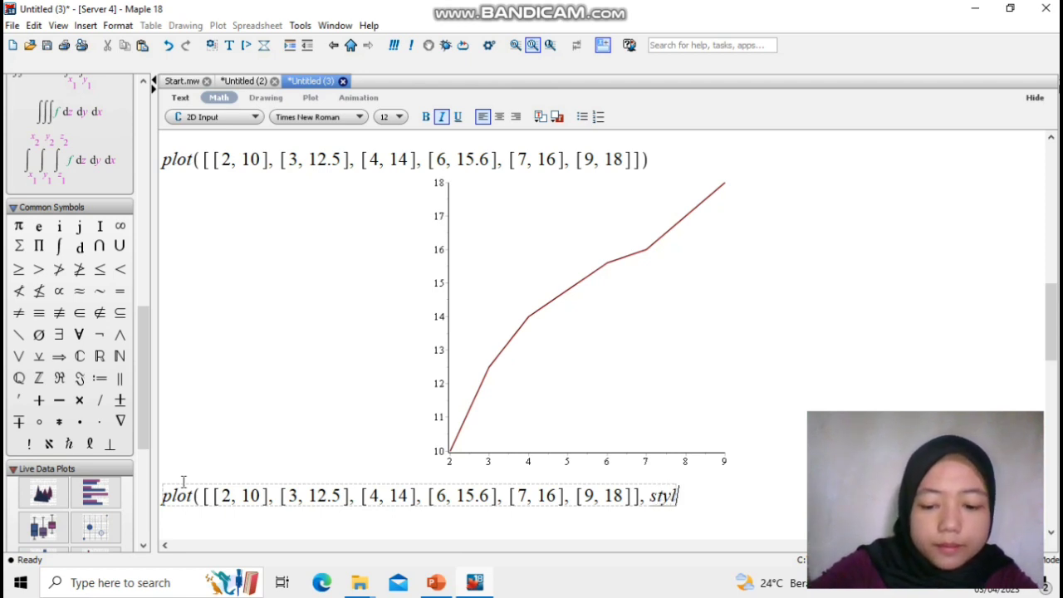
pyautogui.write('e = POIN')
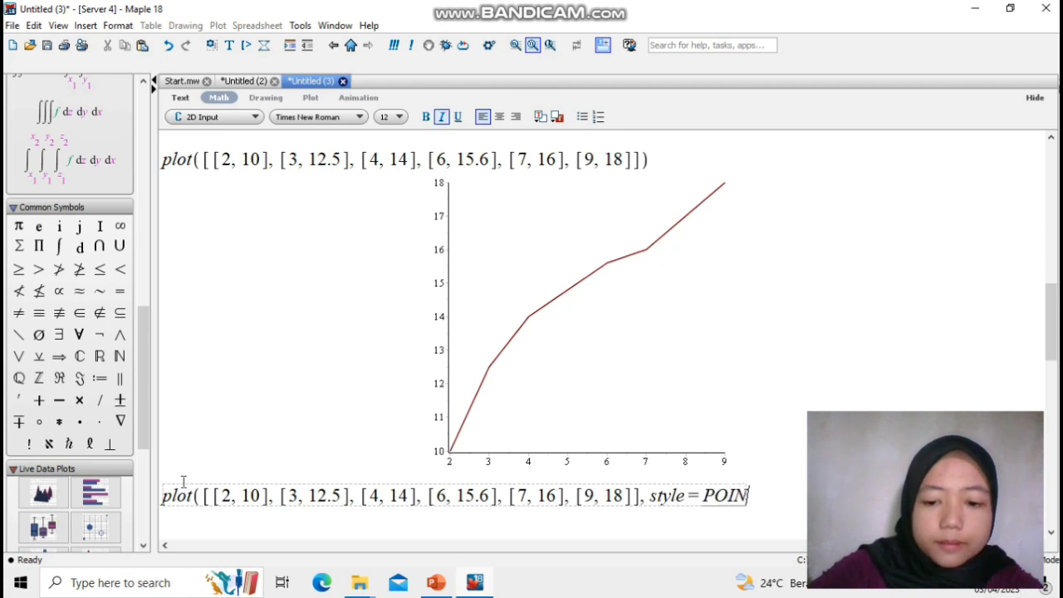
pyautogui.write('T)')
pyautogui.press('Return')
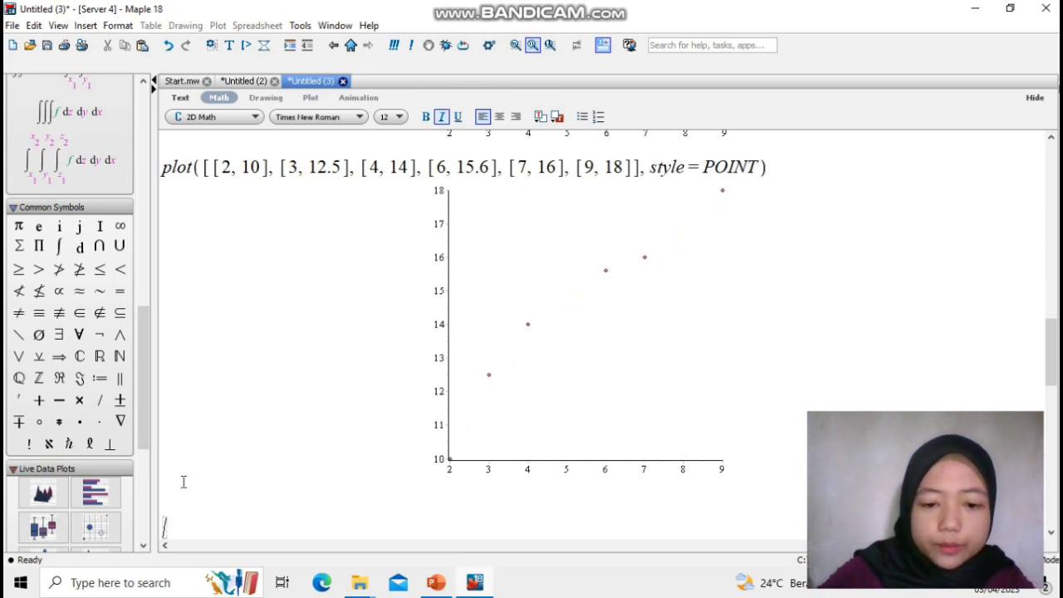